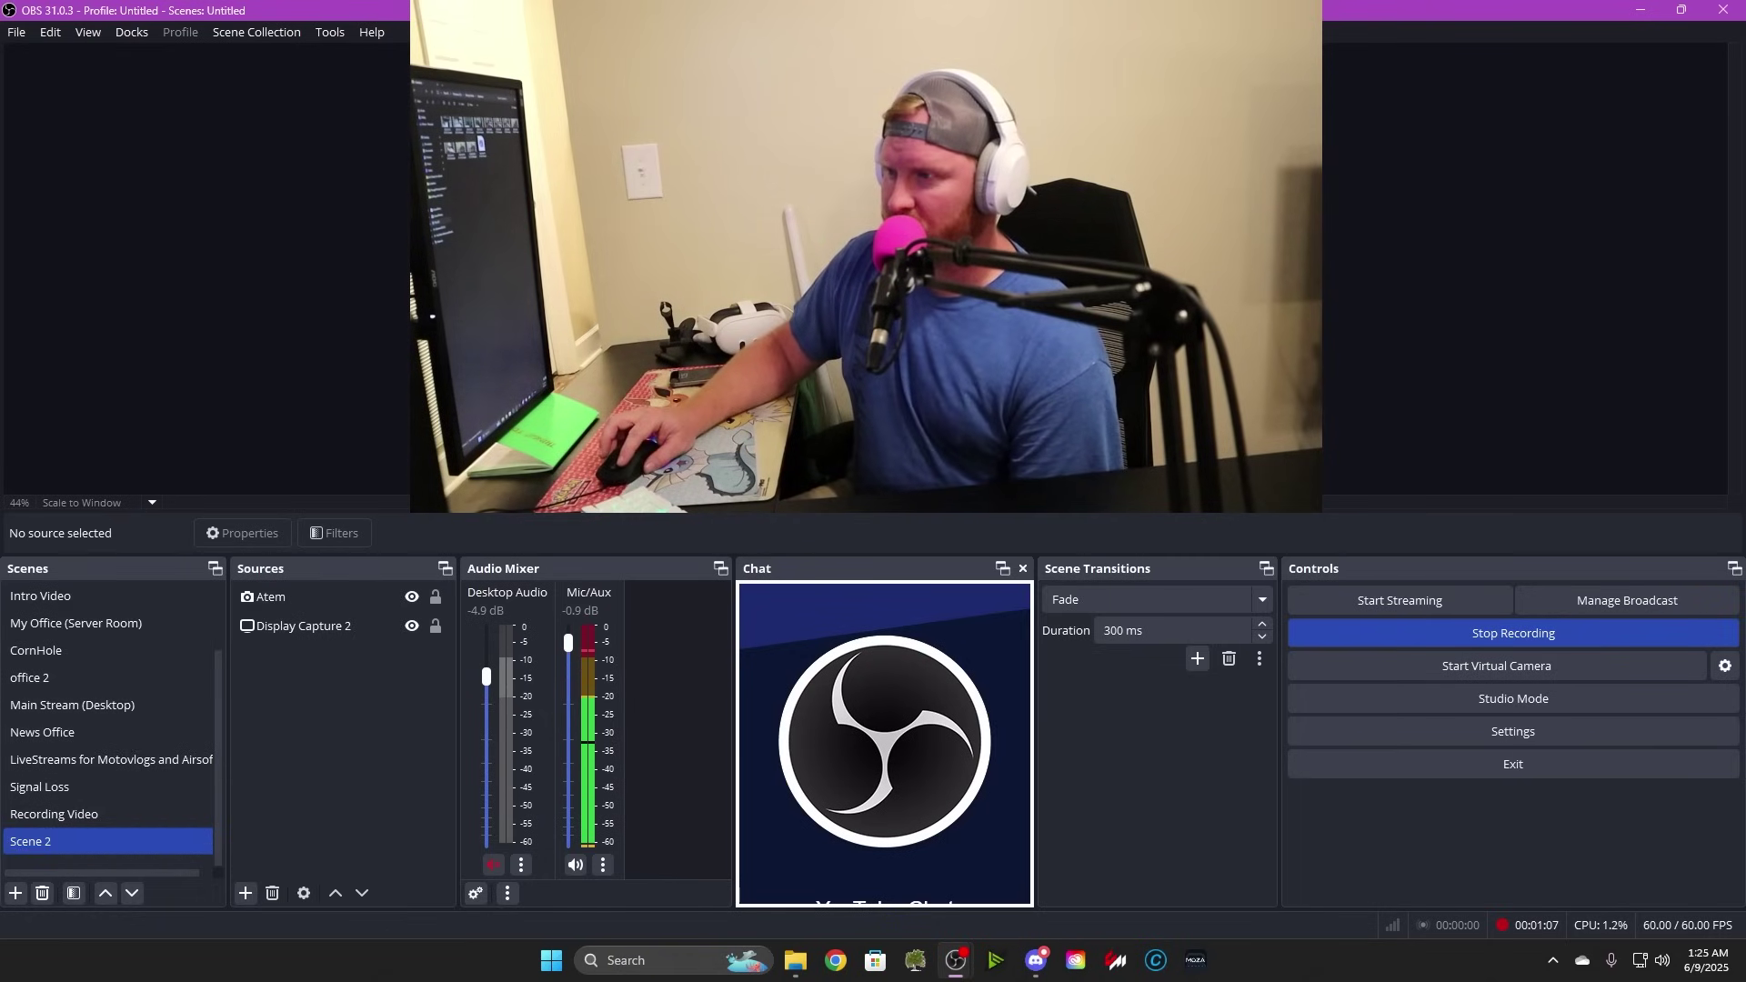
Step: Inspect the Atem and Display Capture 2 sources in Scene 2
click(271, 596)
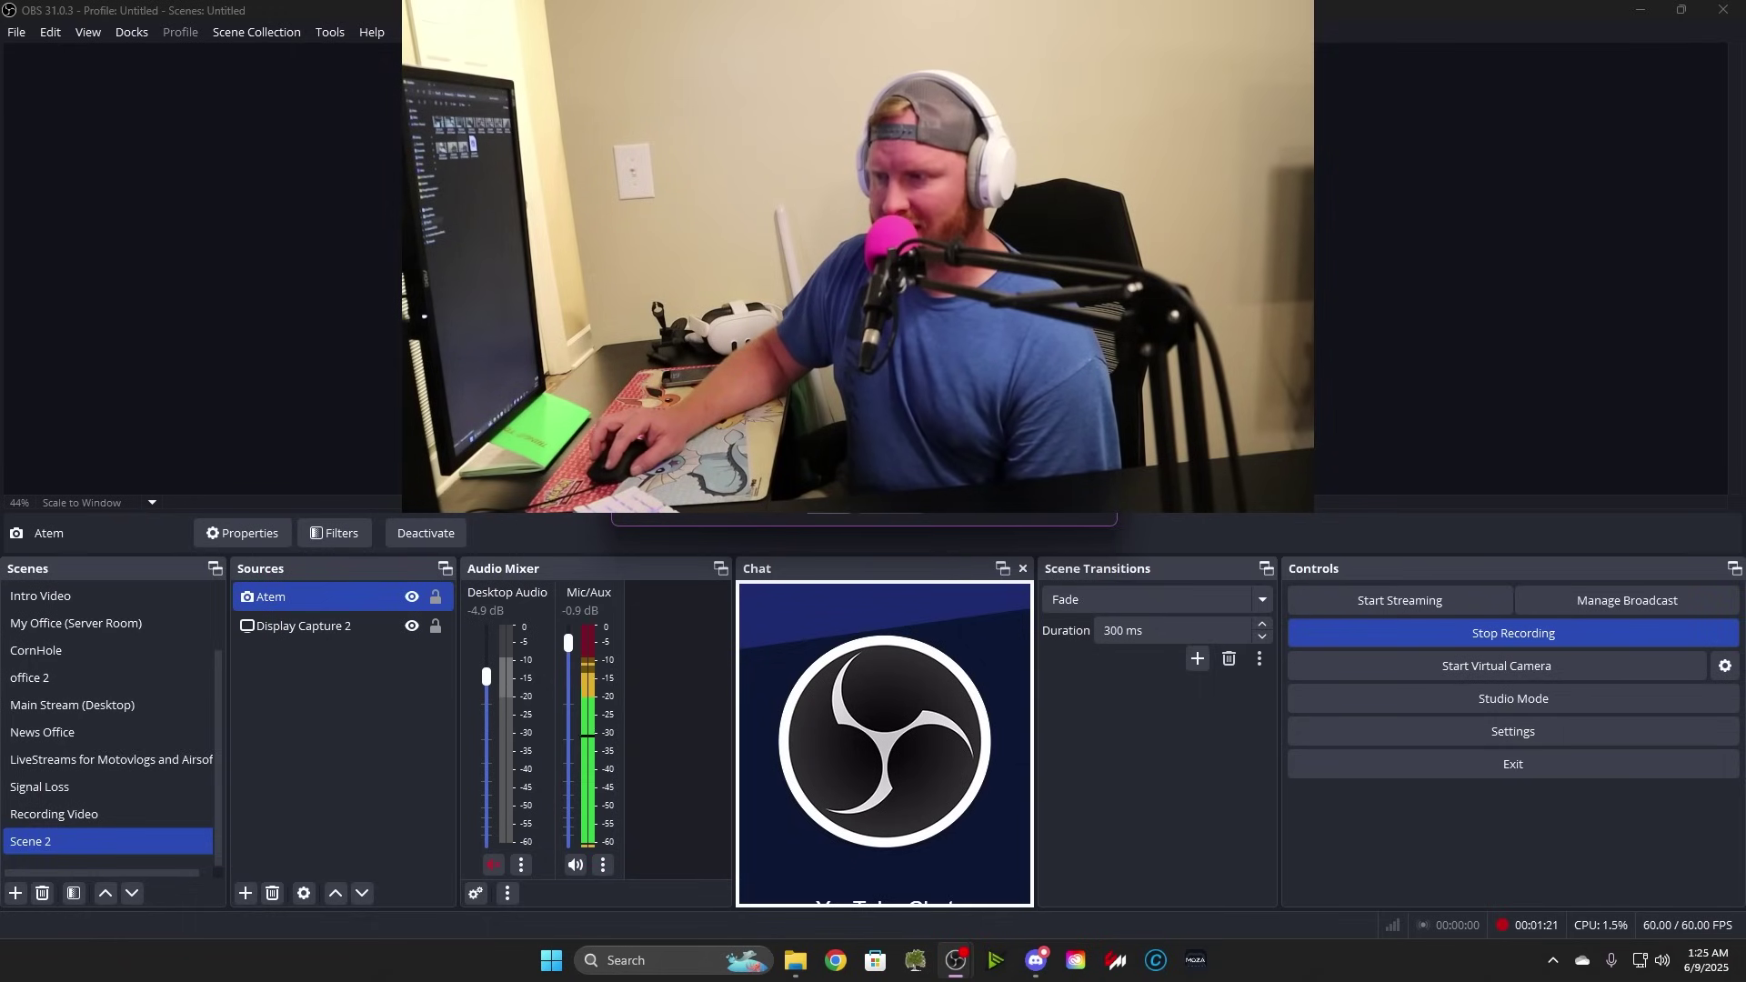
click(878, 506)
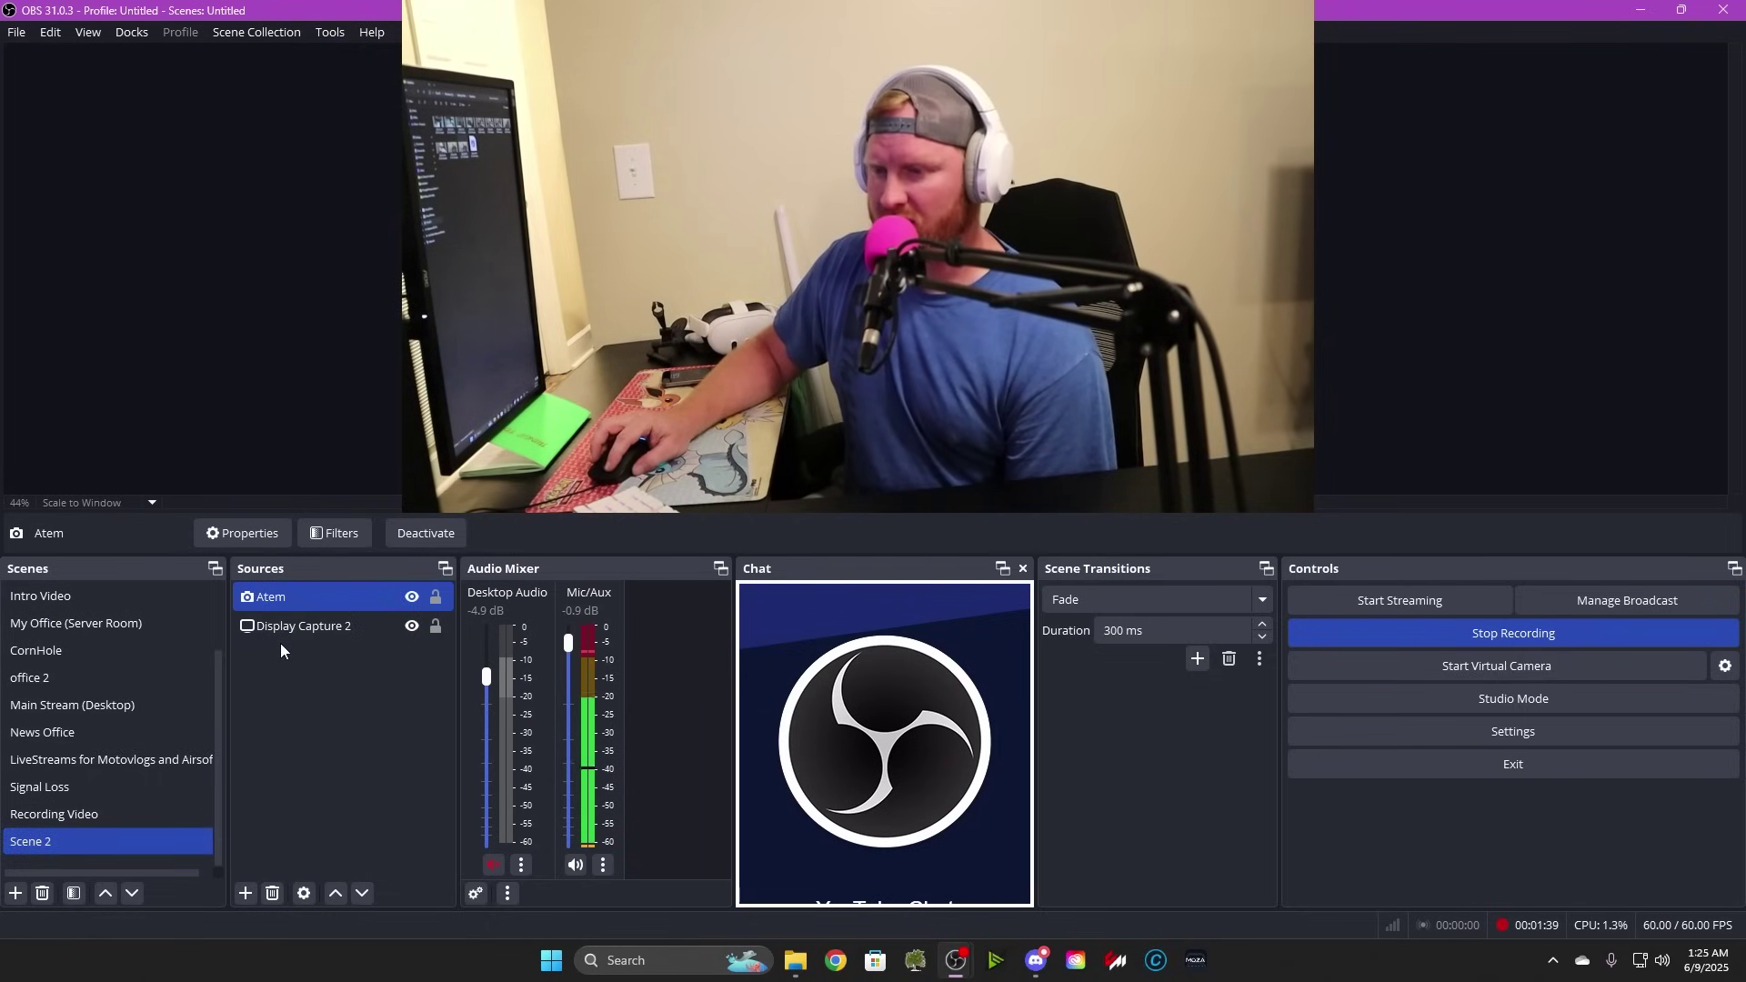
ctrl+click(322, 631)
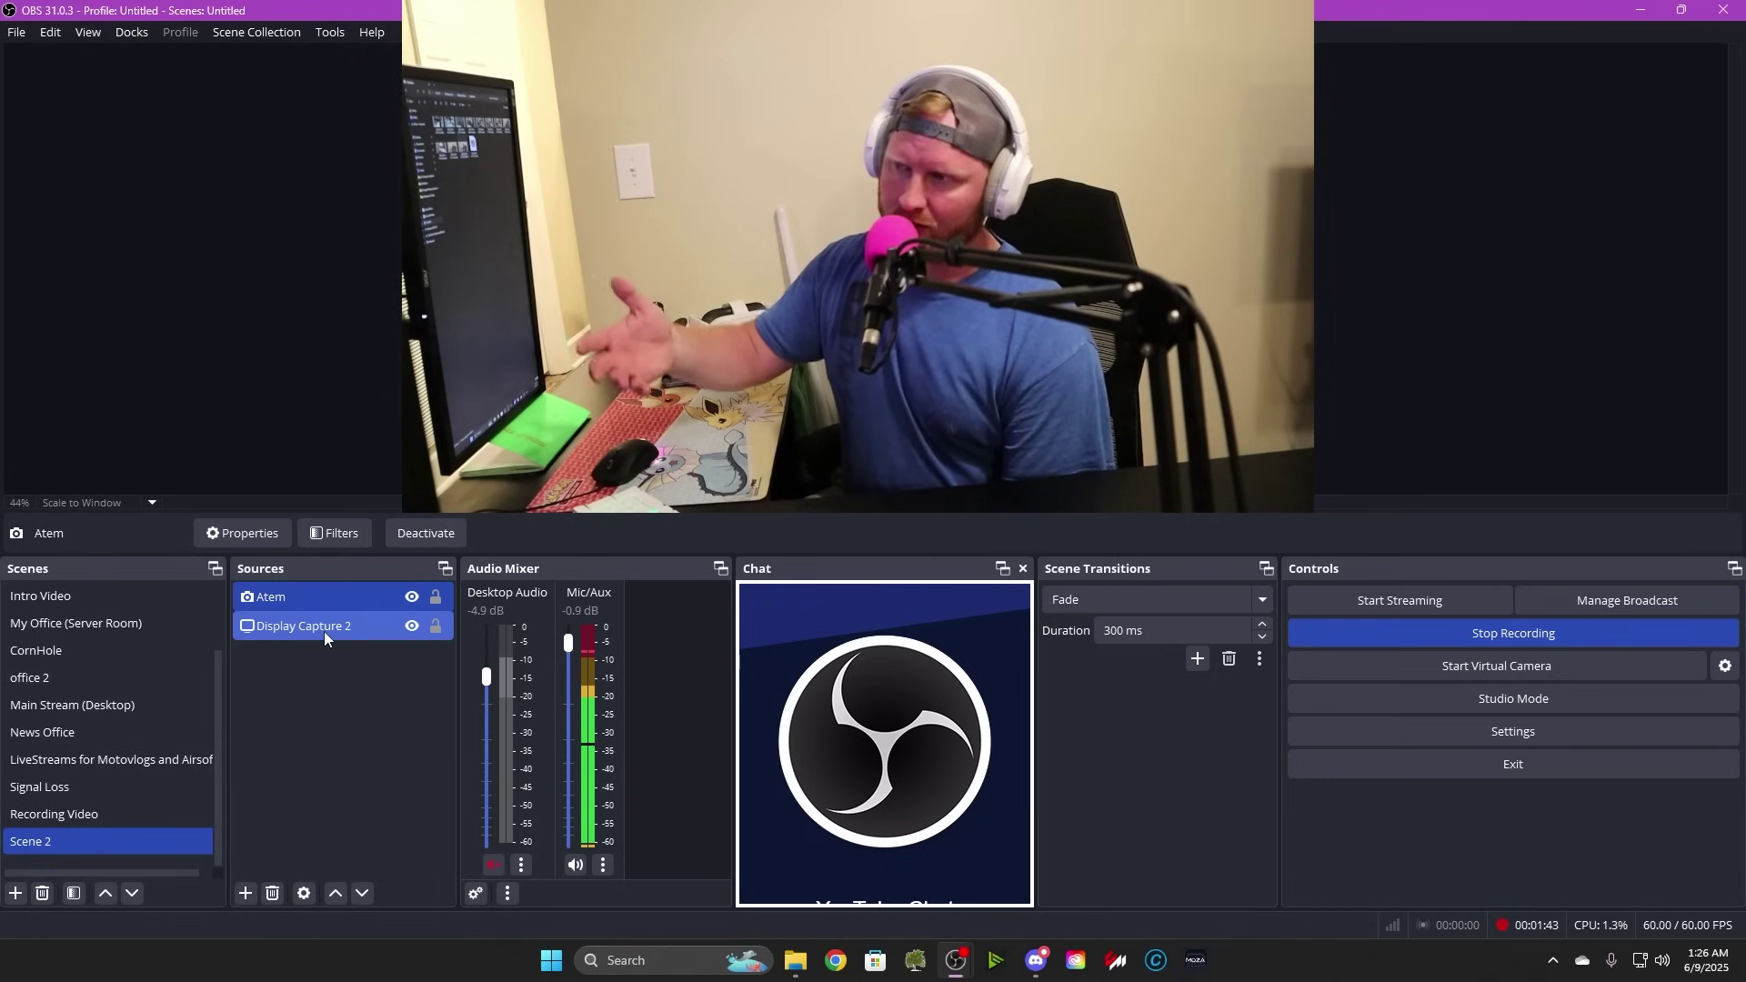
click(332, 629)
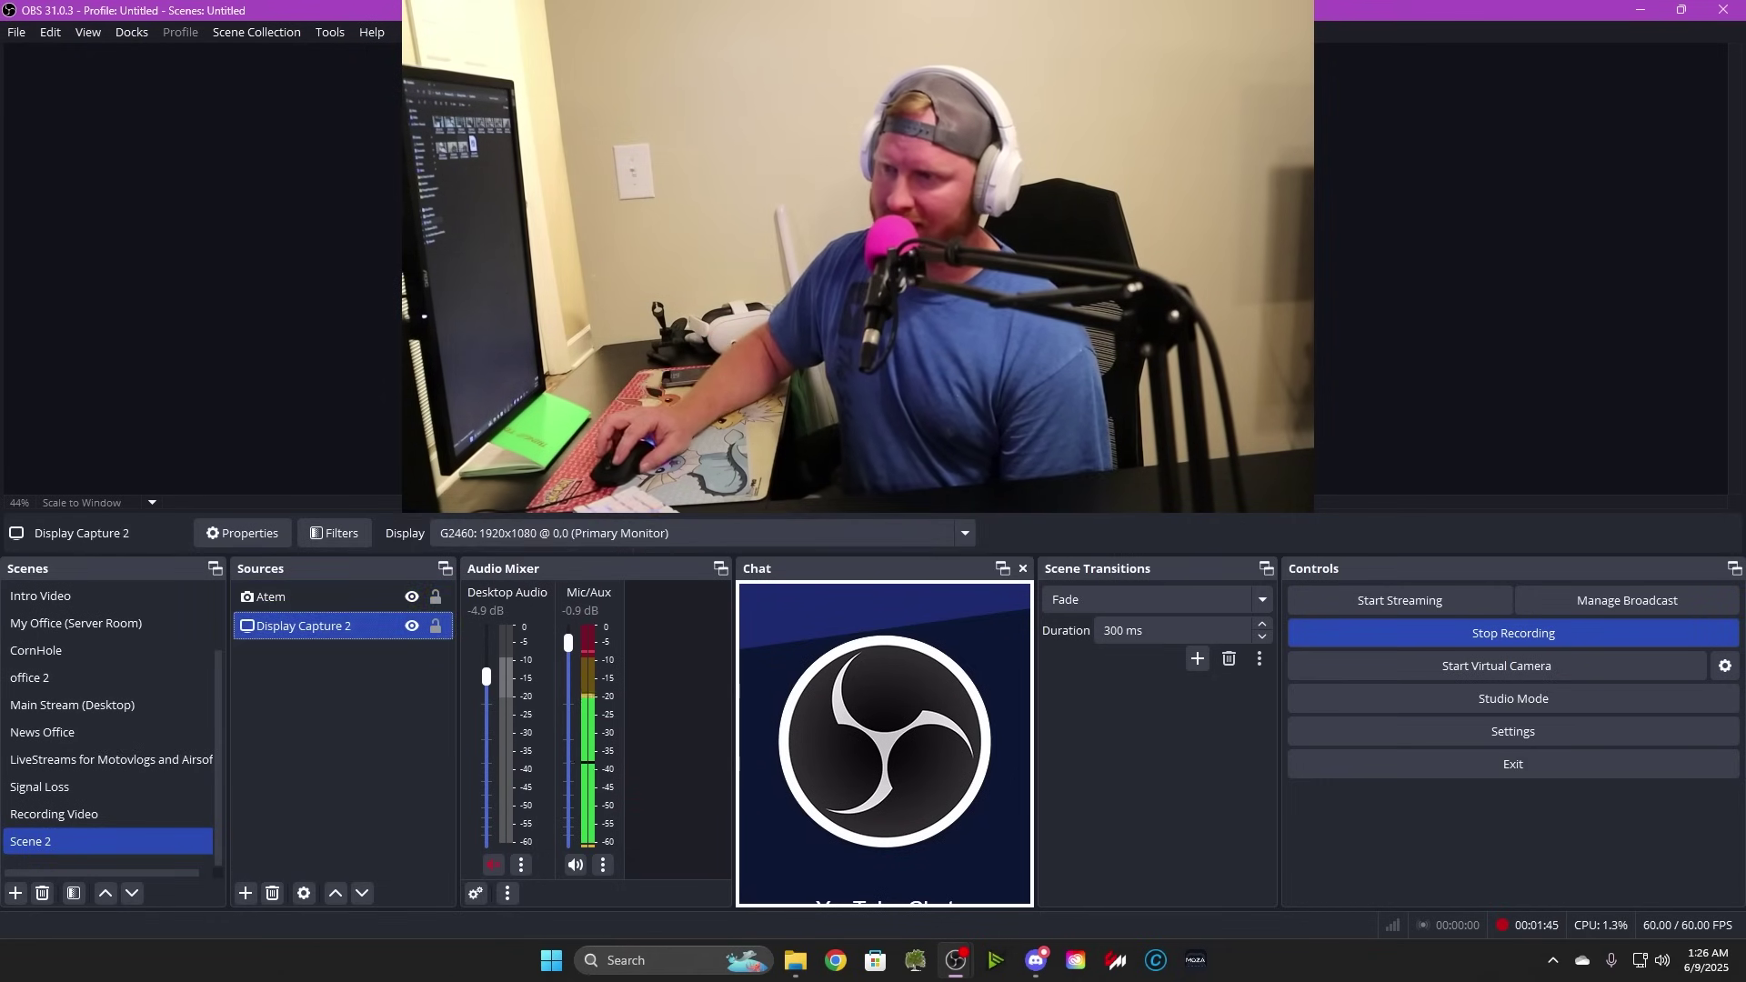
drag(818, 11, 858, 42)
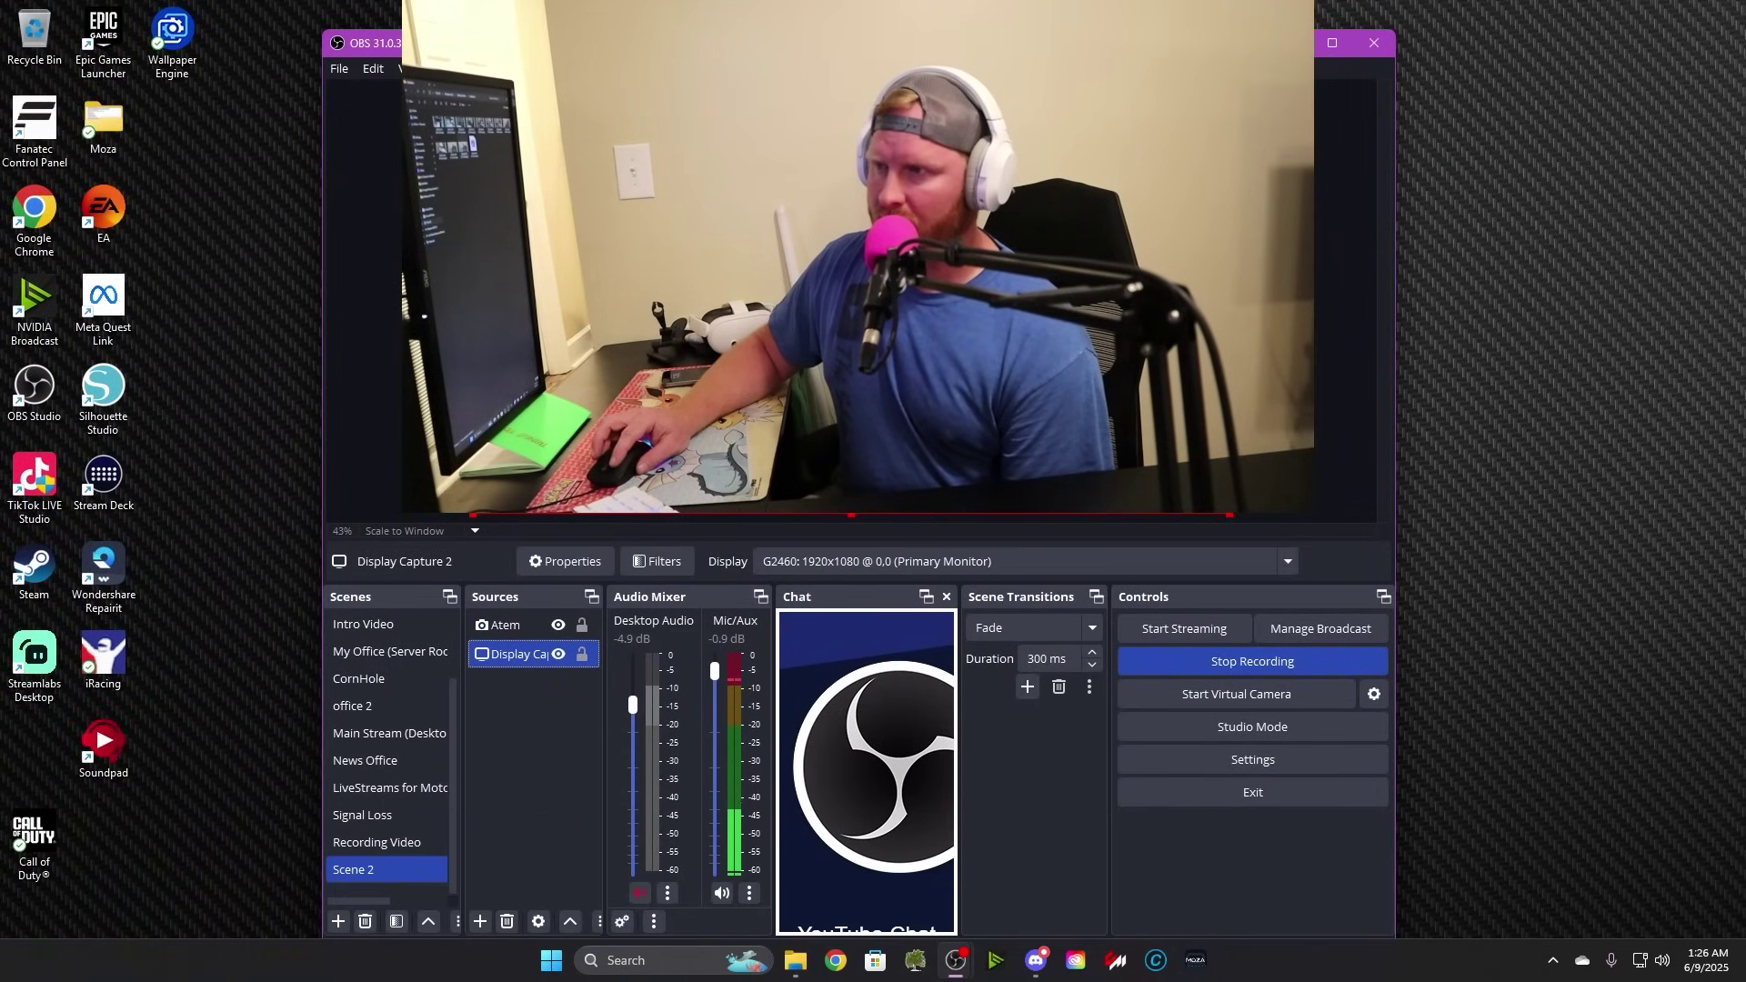
click(1330, 43)
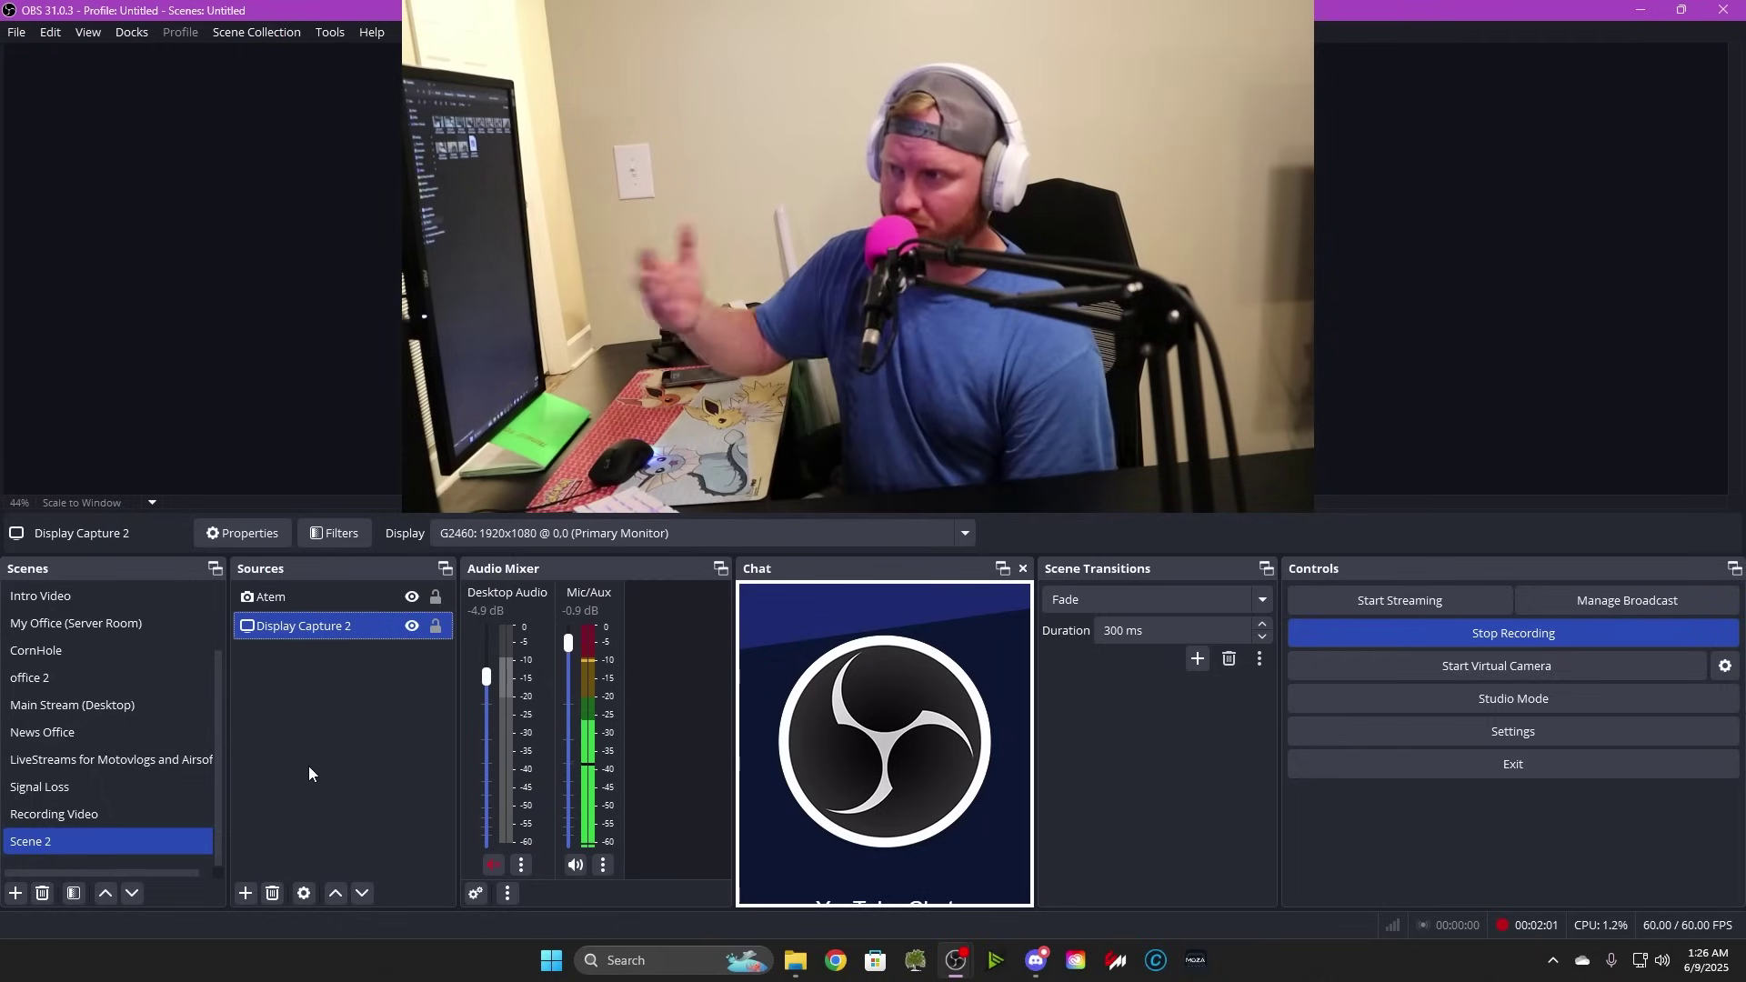
Step: Inspect the properties of the Atem video capture source, then close them
click(291, 600)
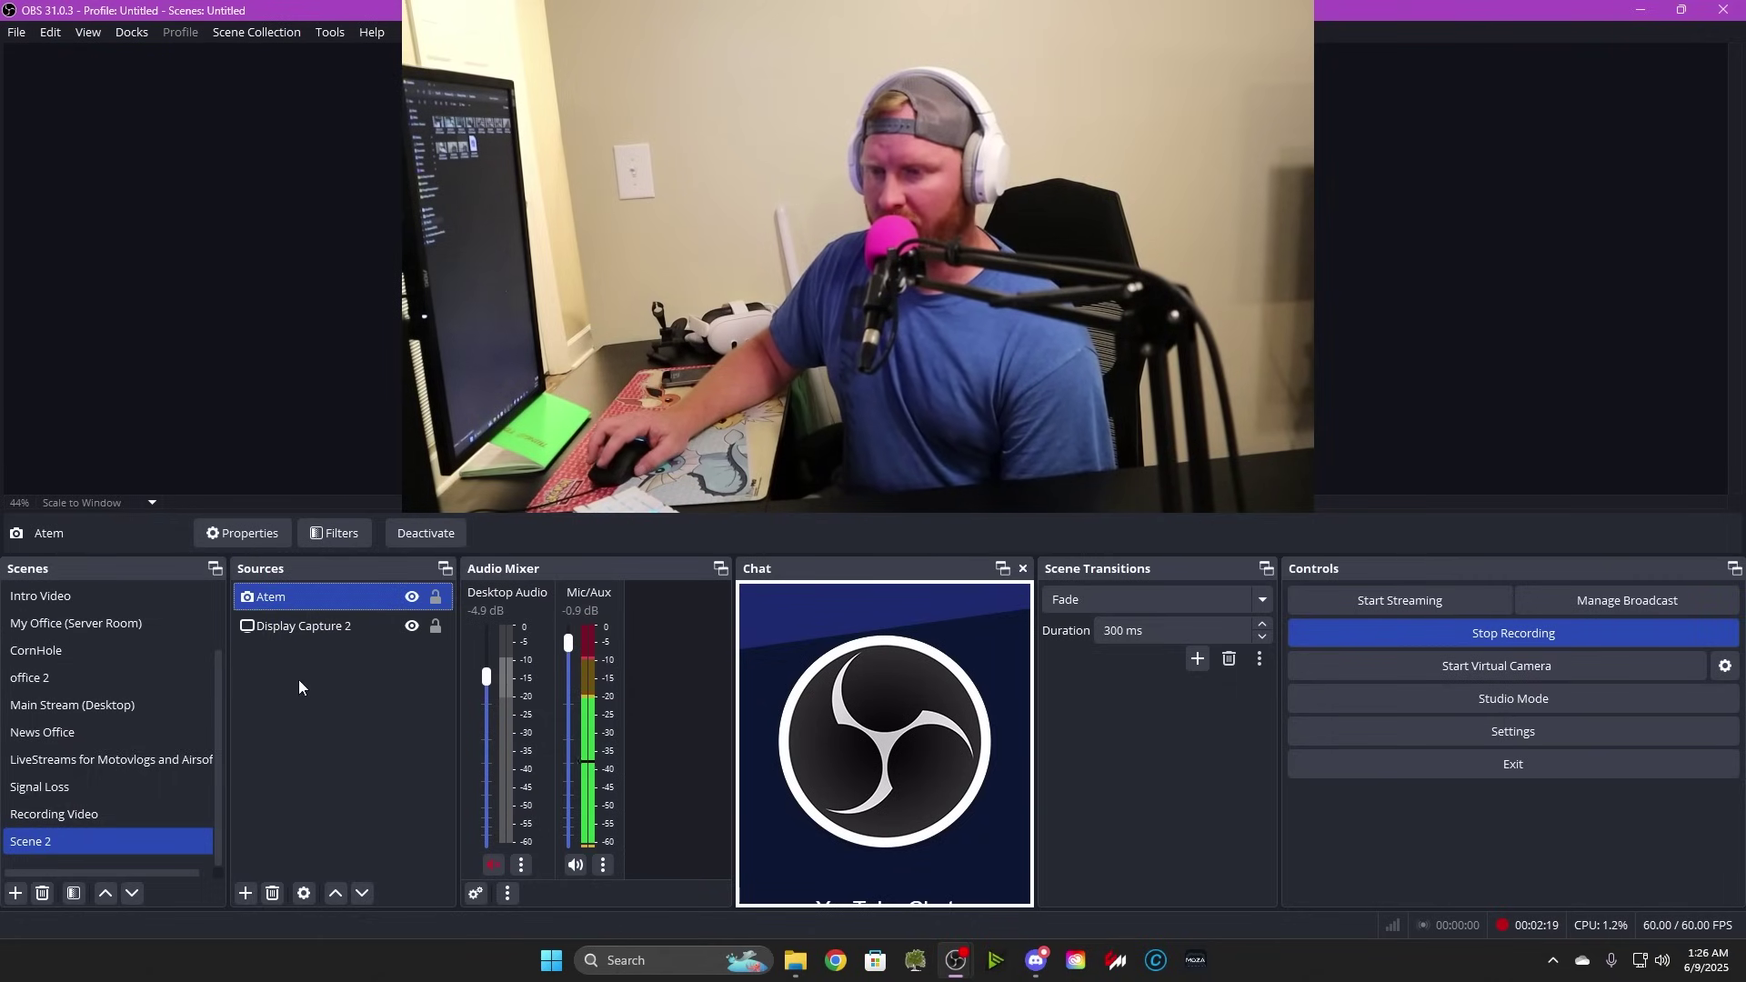
double_click(260, 604)
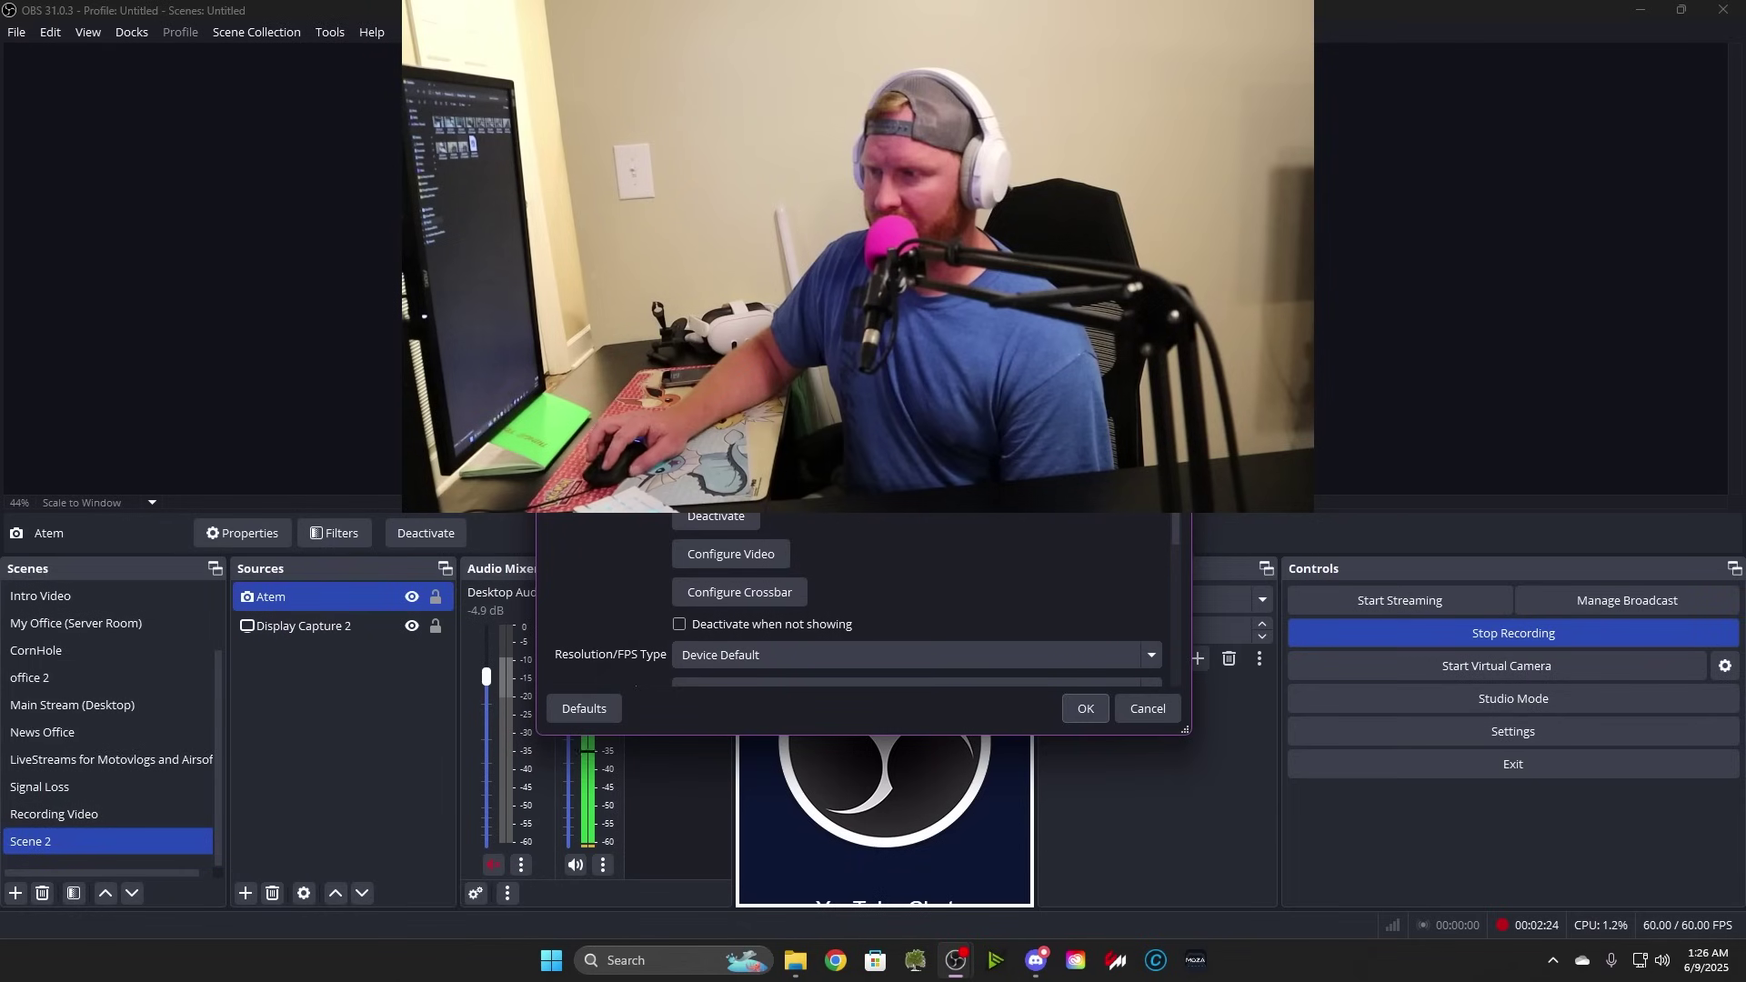
click(1084, 708)
right_click(291, 696)
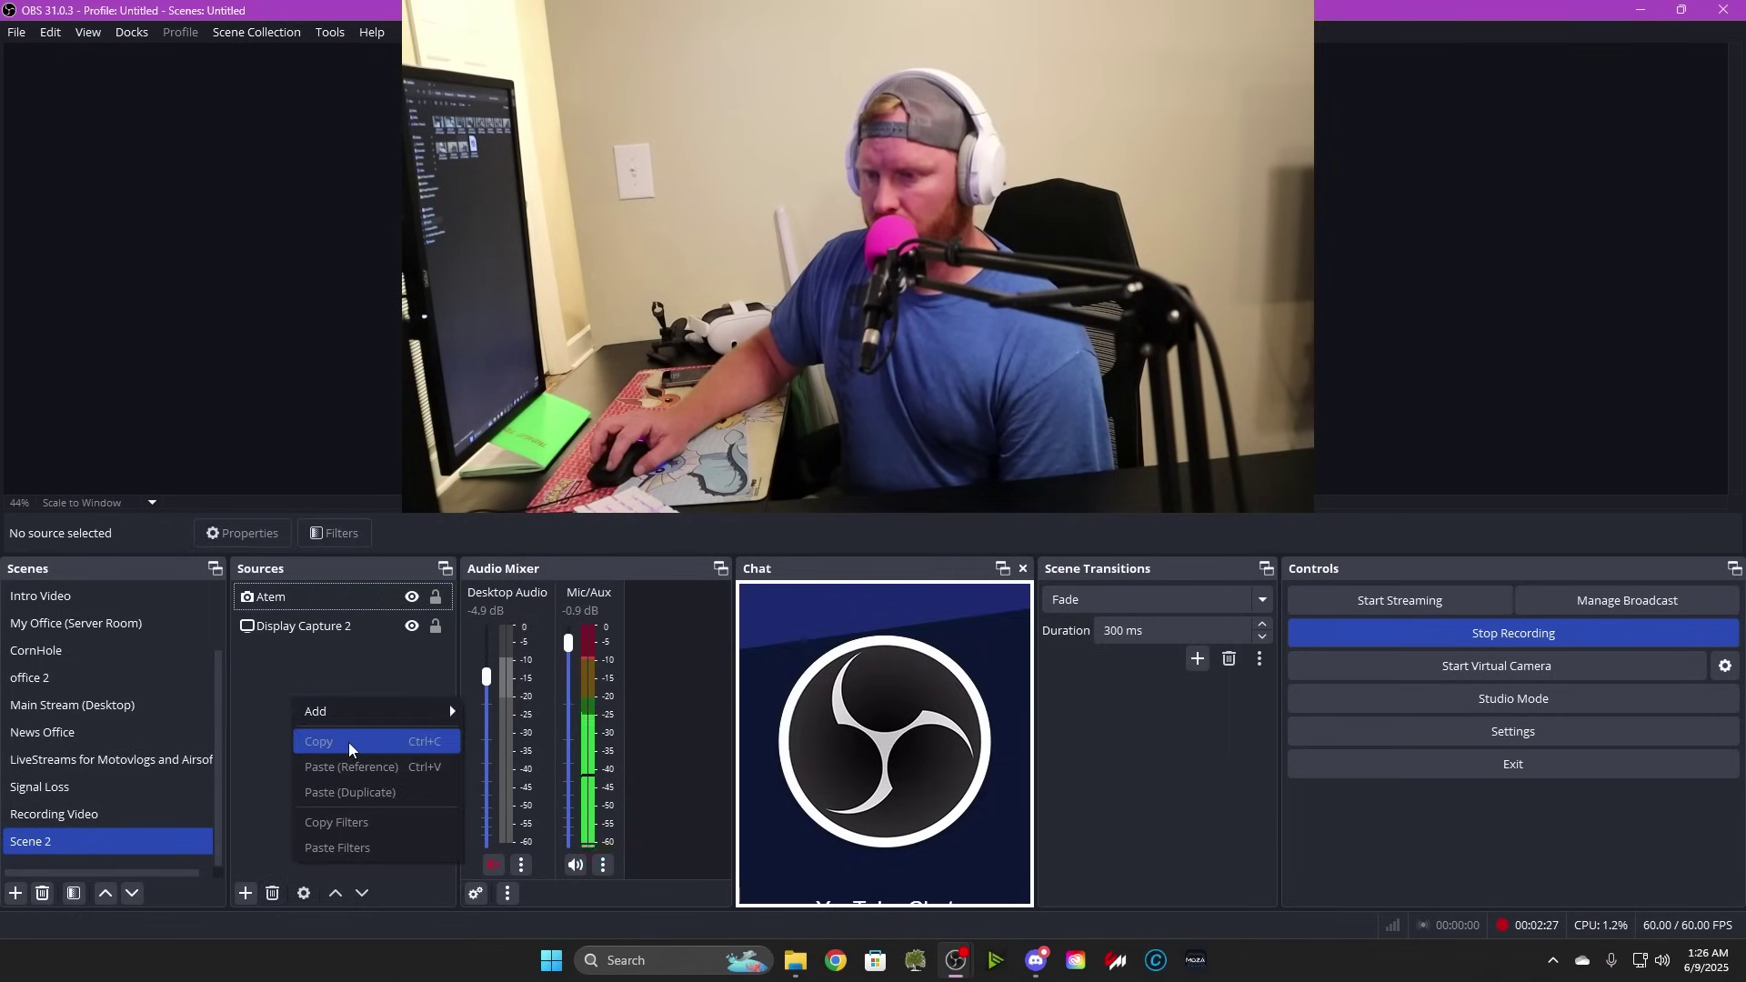
mouse_move(400, 711)
click(536, 882)
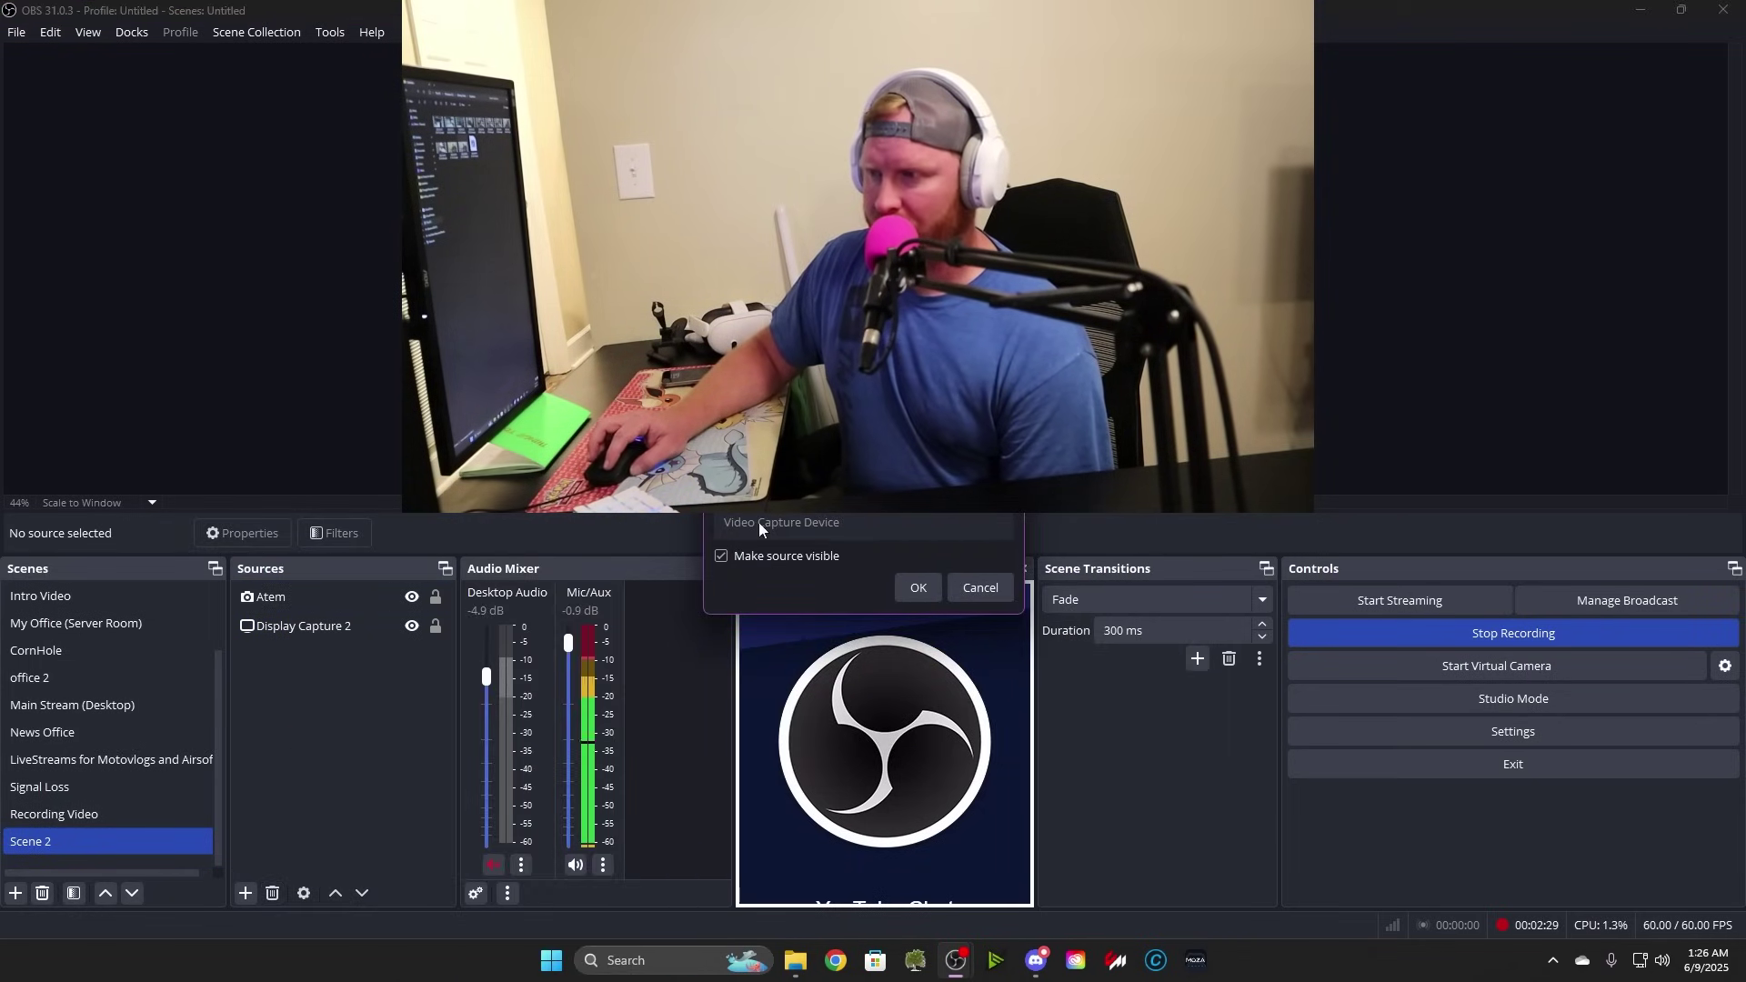
click(758, 410)
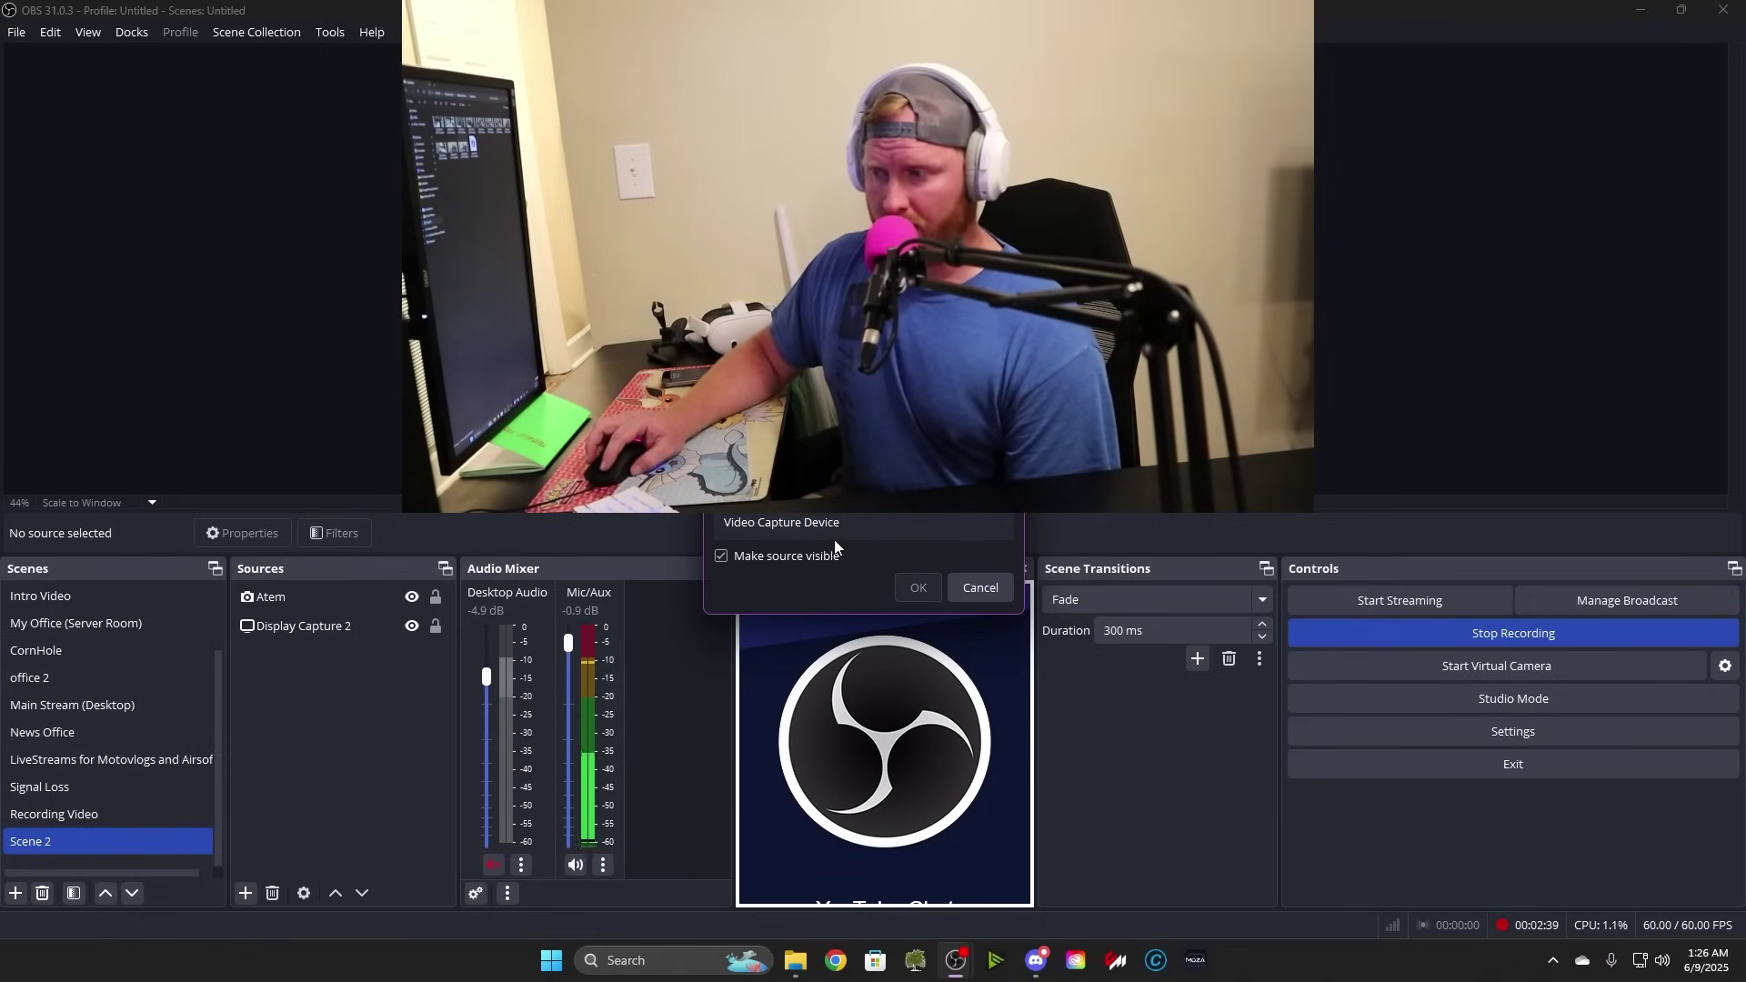
click(979, 587)
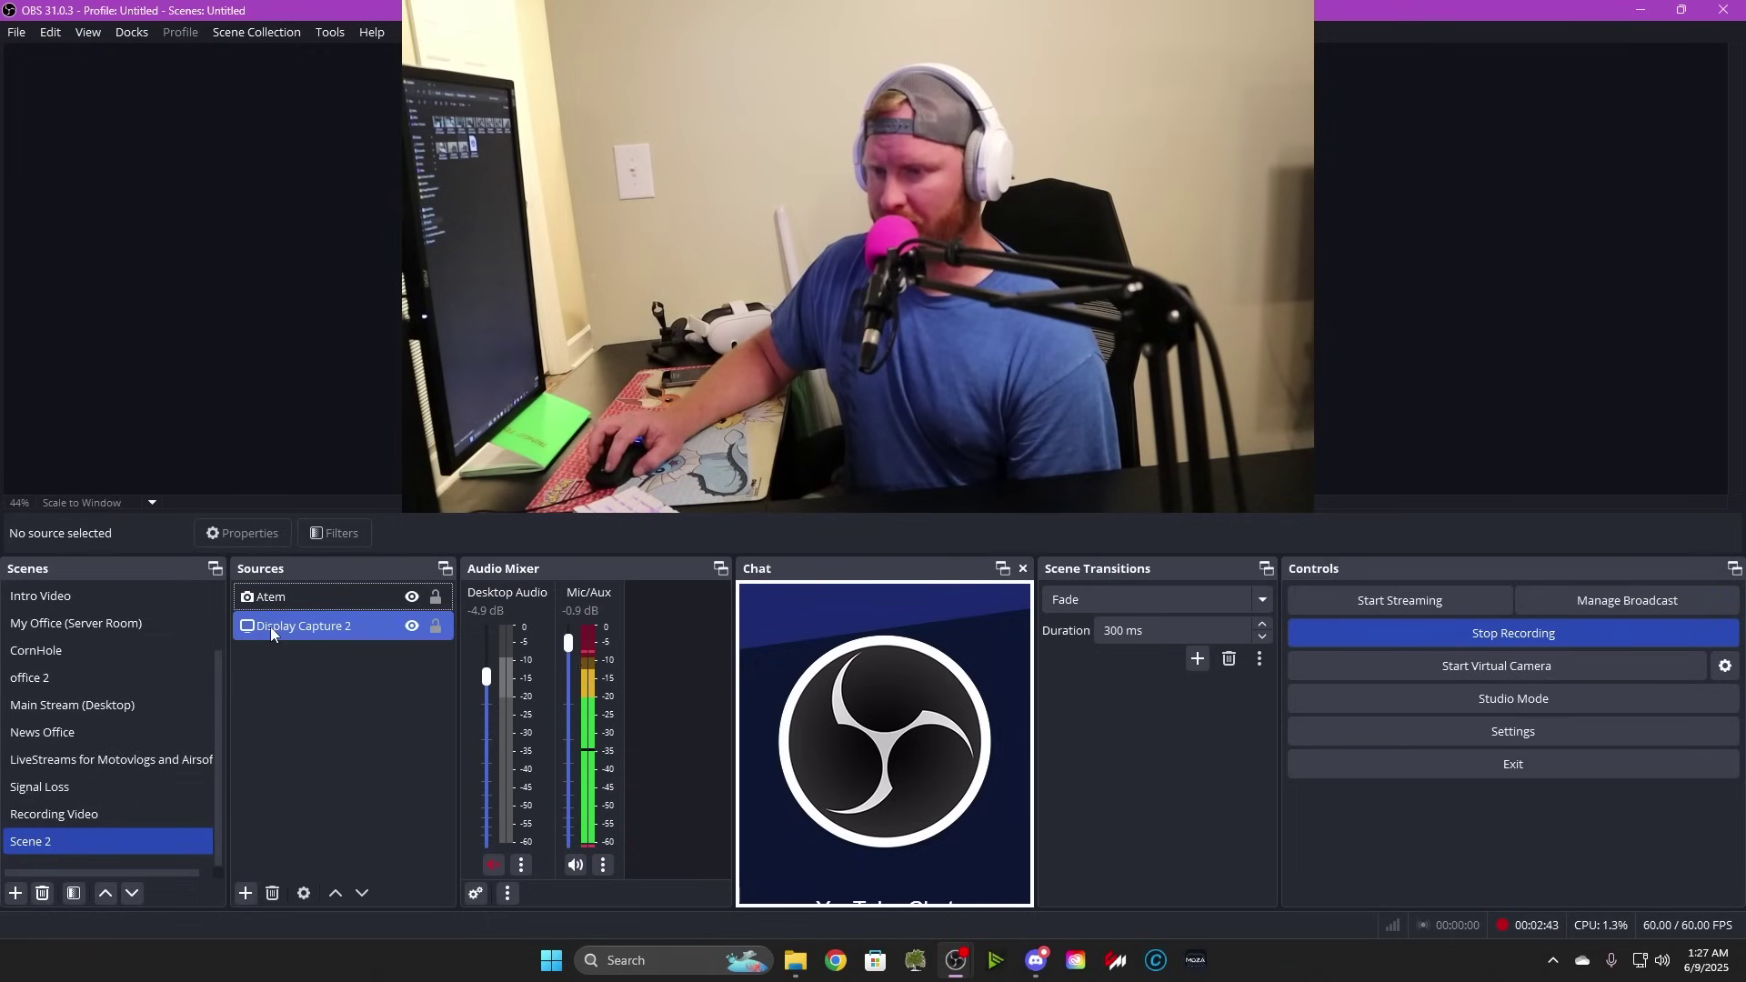
Step: Review the source types that can be added to Scene 2, then dismiss the list
right_click(290, 729)
mouse_move(358, 749)
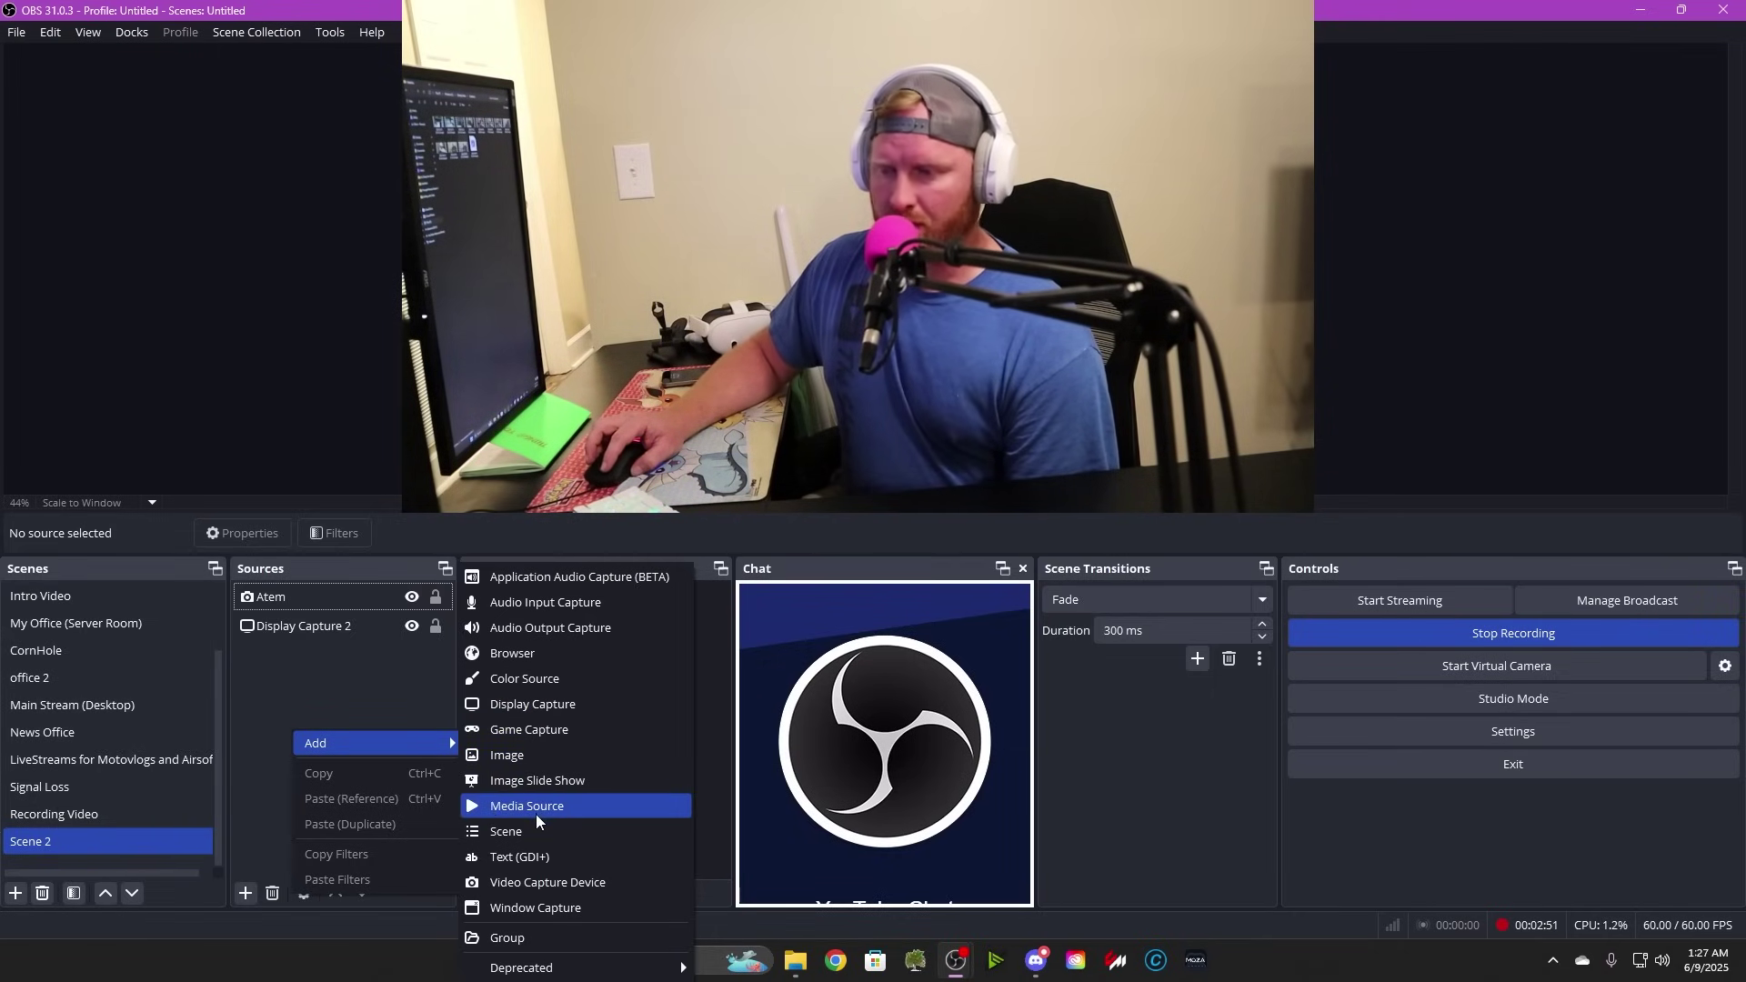
click(378, 687)
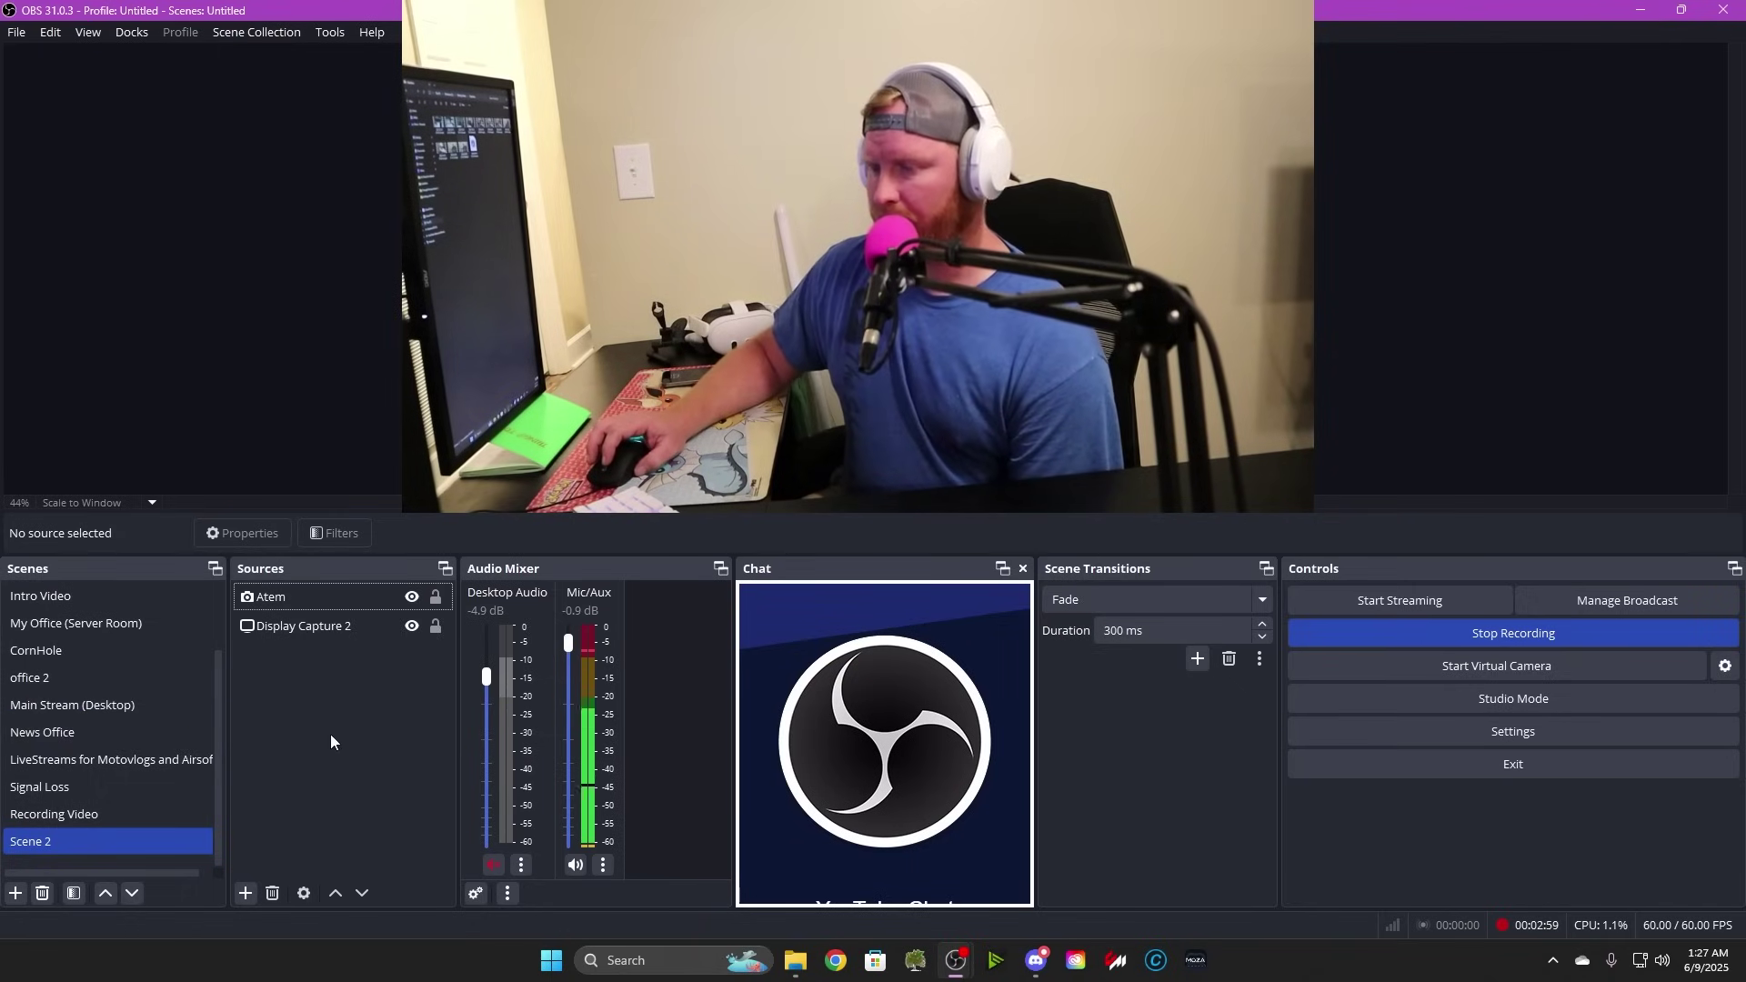
click(1470, 737)
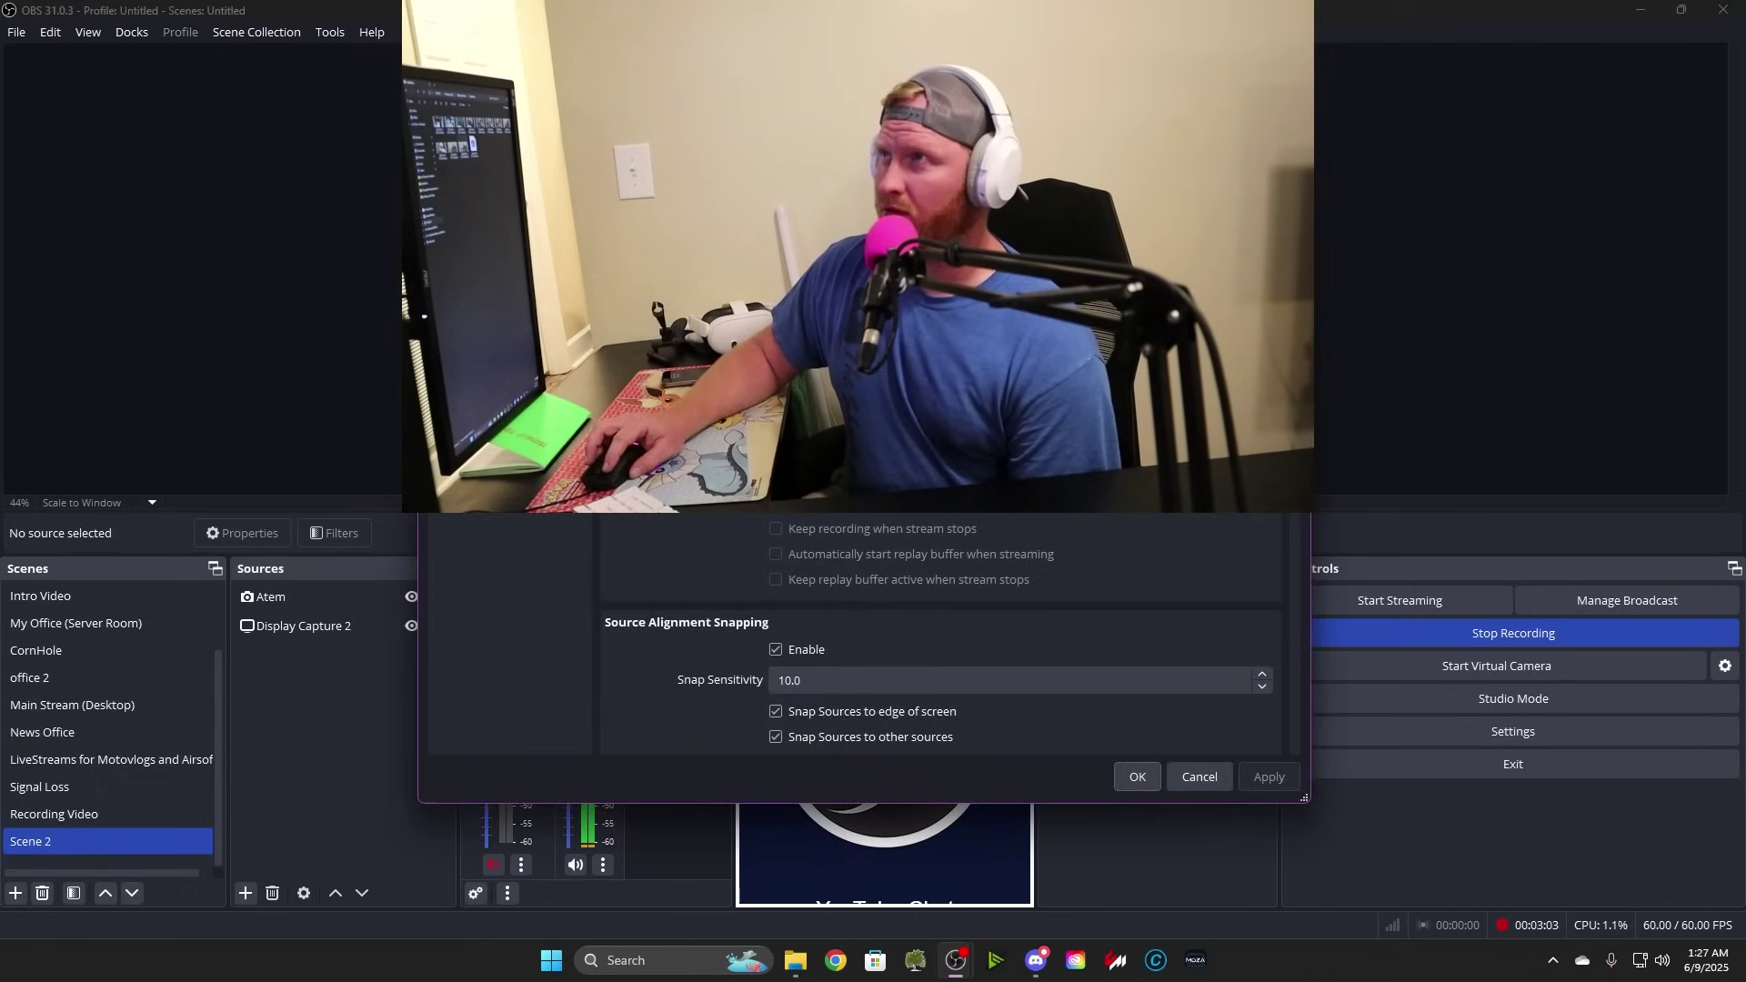
drag(818, 114, 1037, 159)
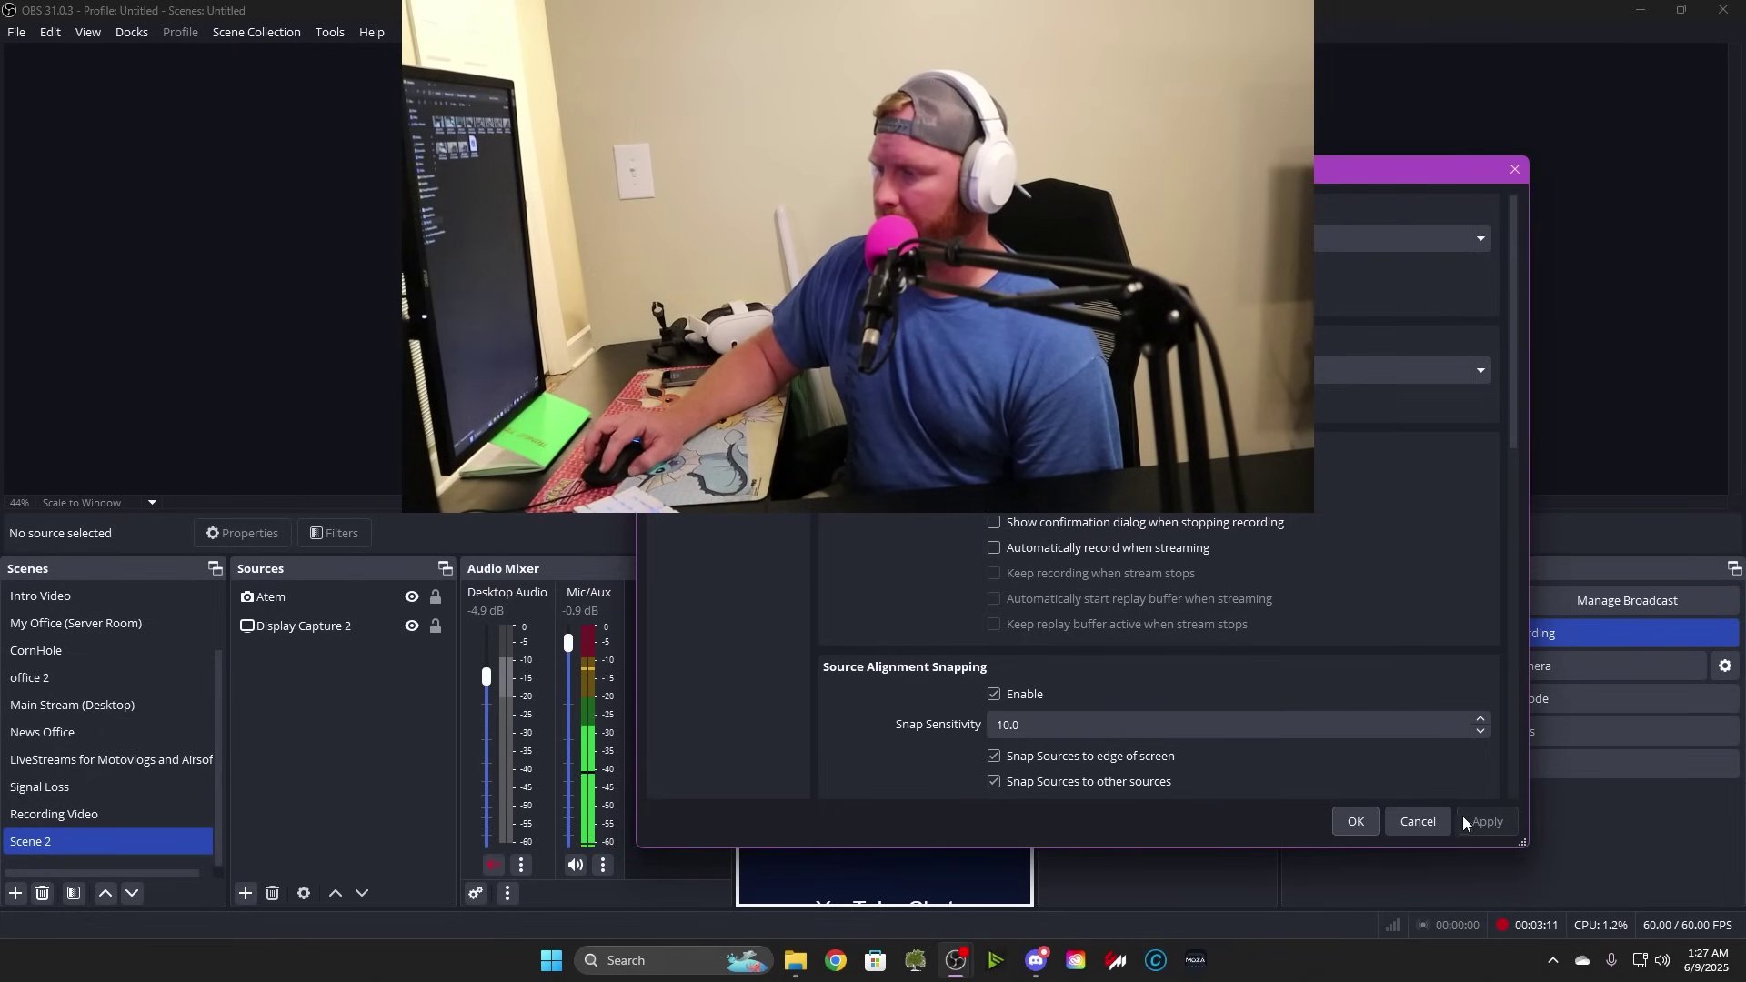
click(1417, 821)
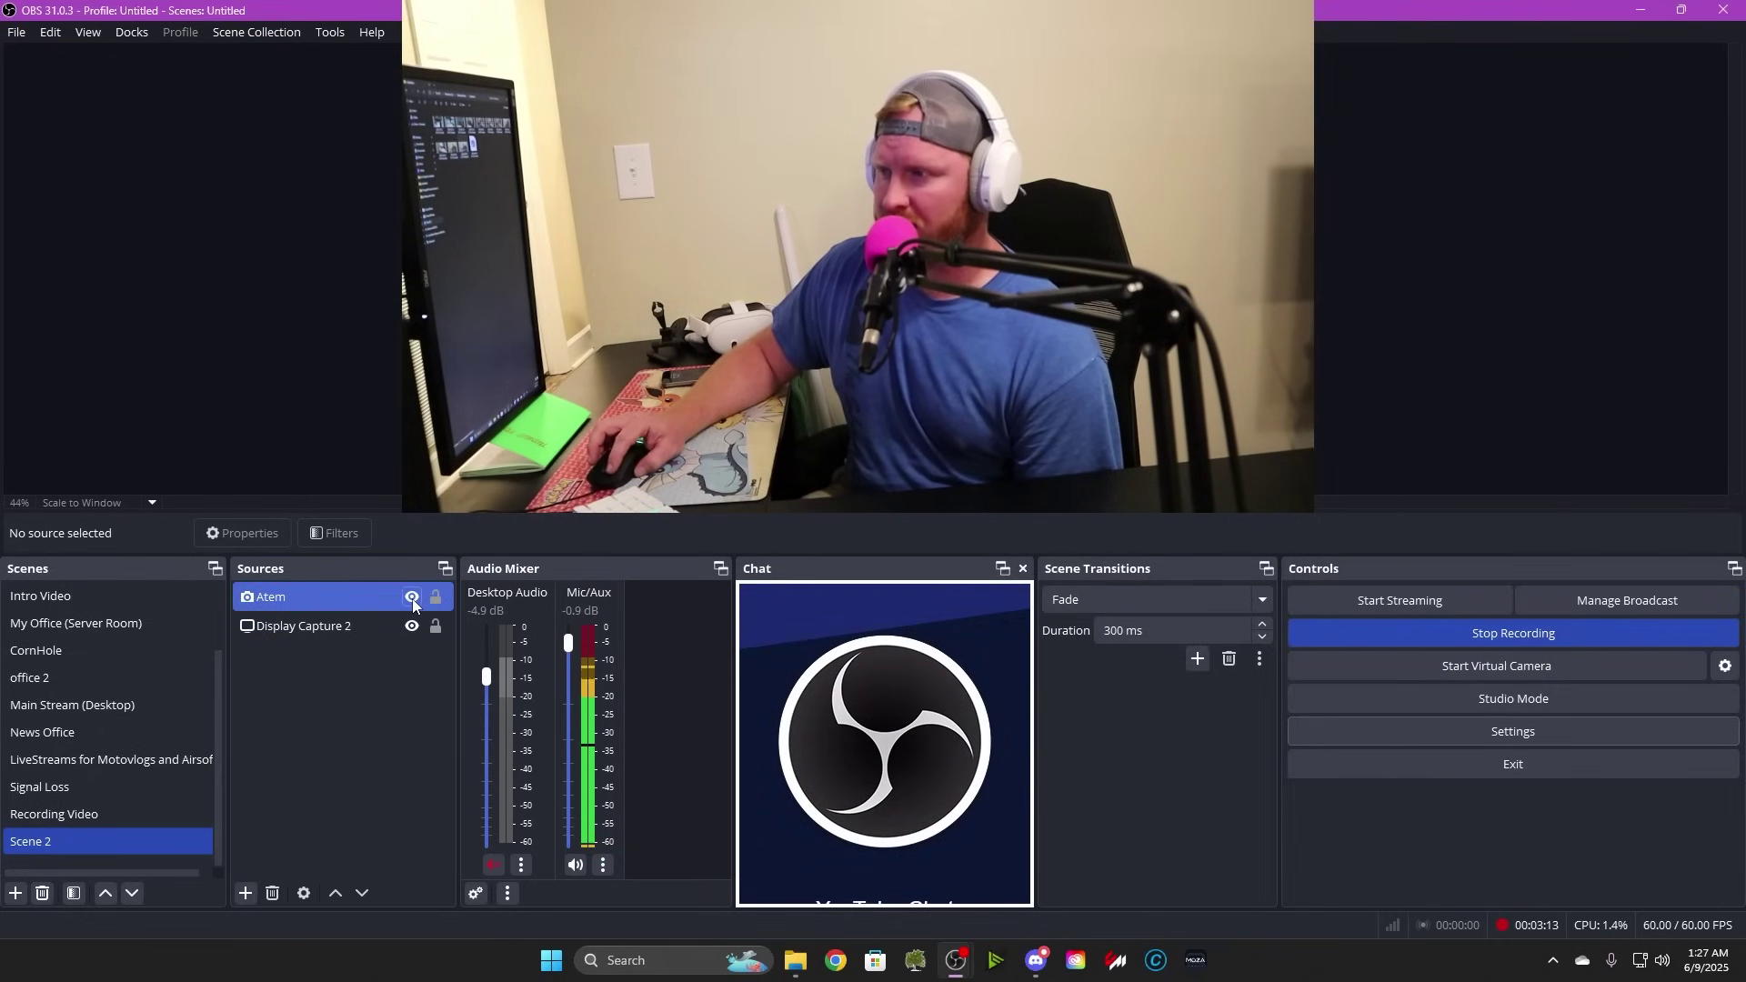
Step: Shift the Atem source slightly in the preview, then hide it from Scene 2
drag(846, 183, 929, 94)
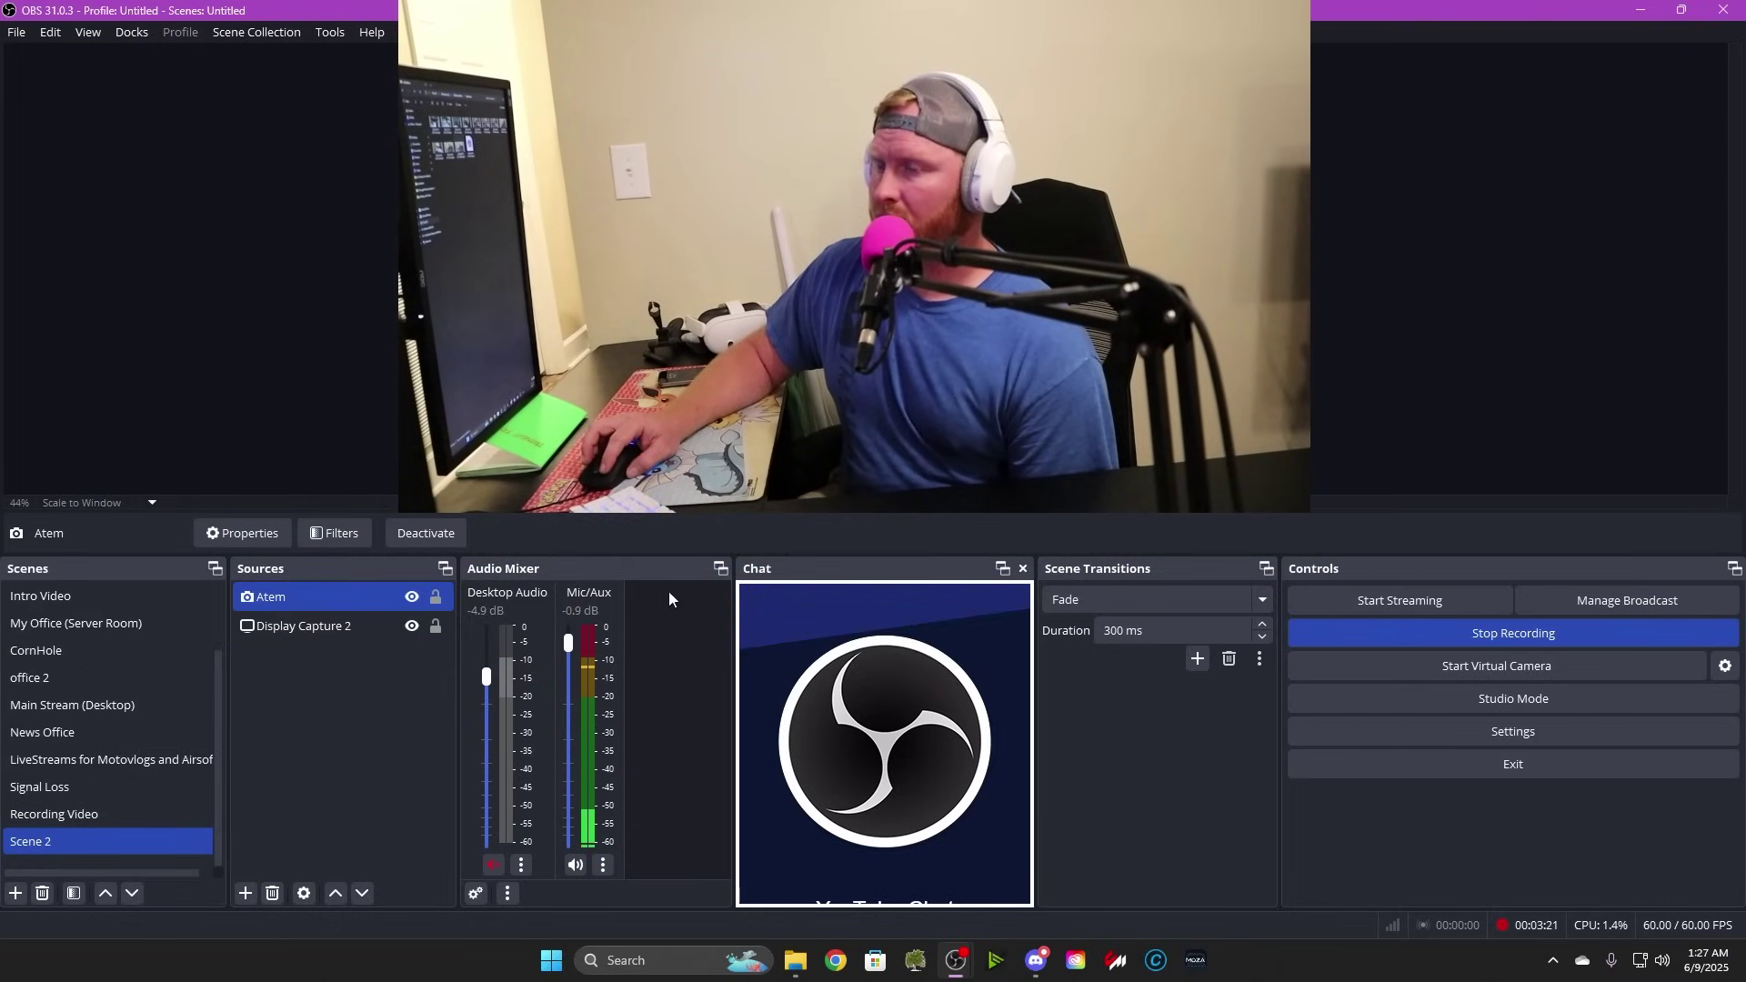
click(412, 597)
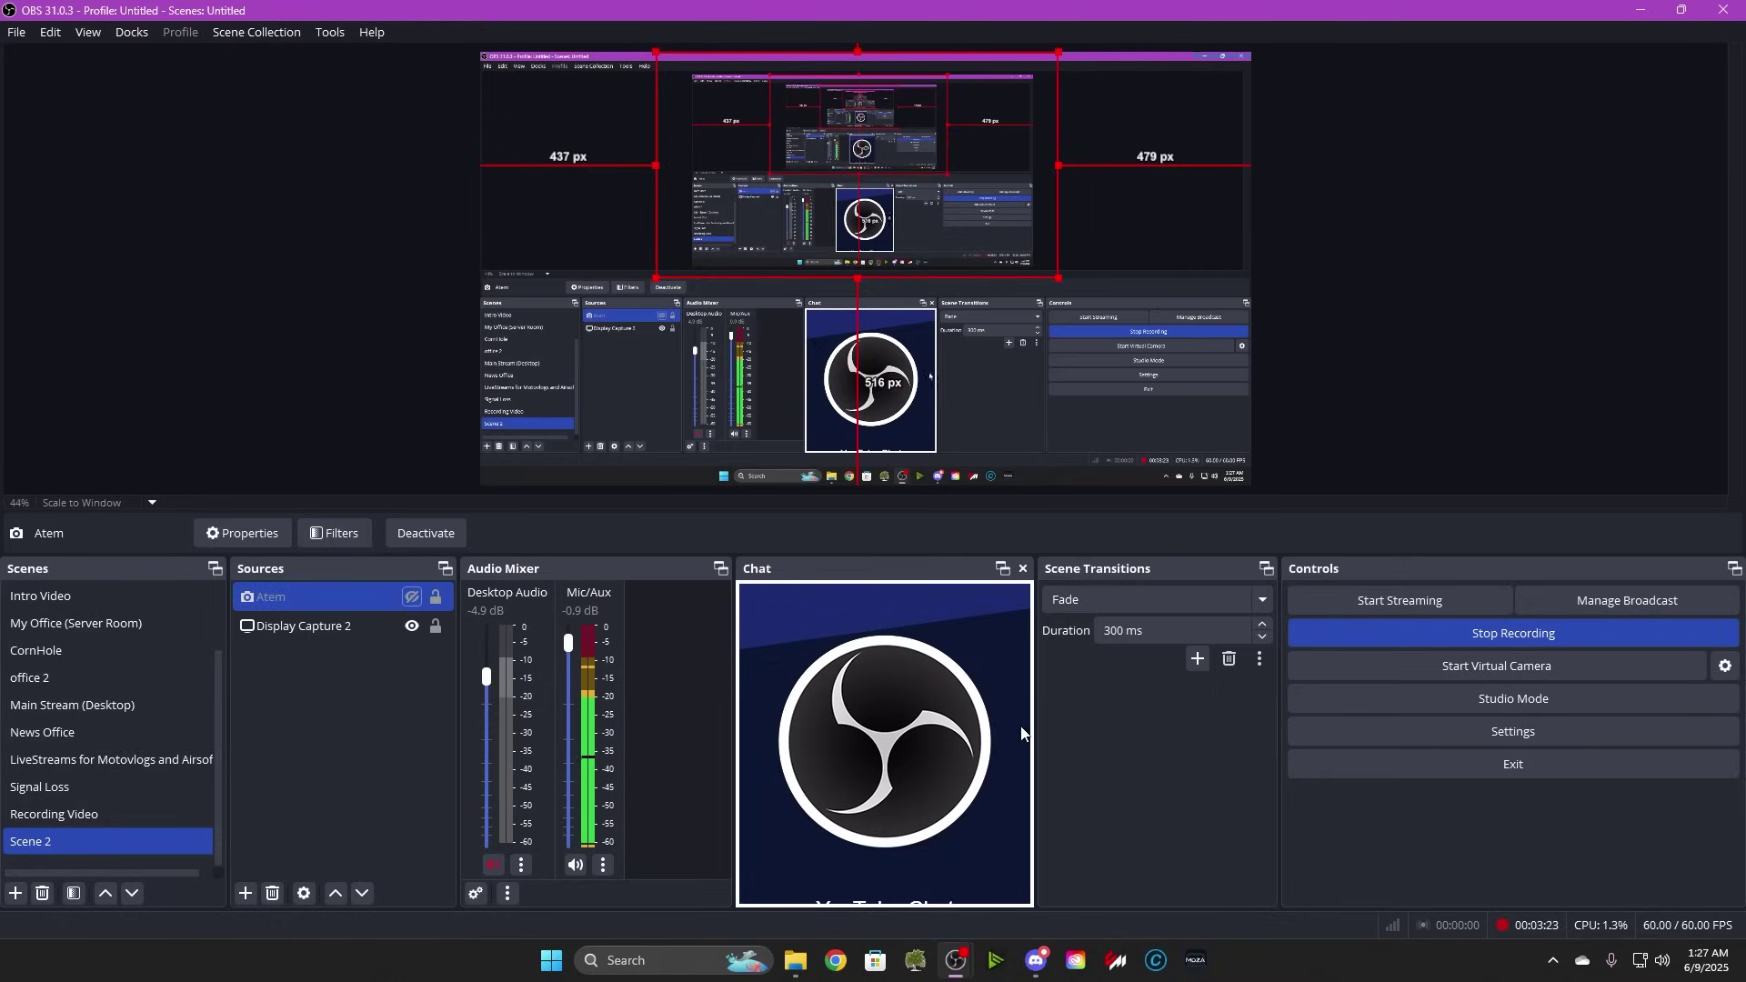
Step: Review the general settings, including output, source alignment snapping, projectors, system tray, preview, studio mode and multiview options
click(1513, 731)
drag(903, 129, 886, 57)
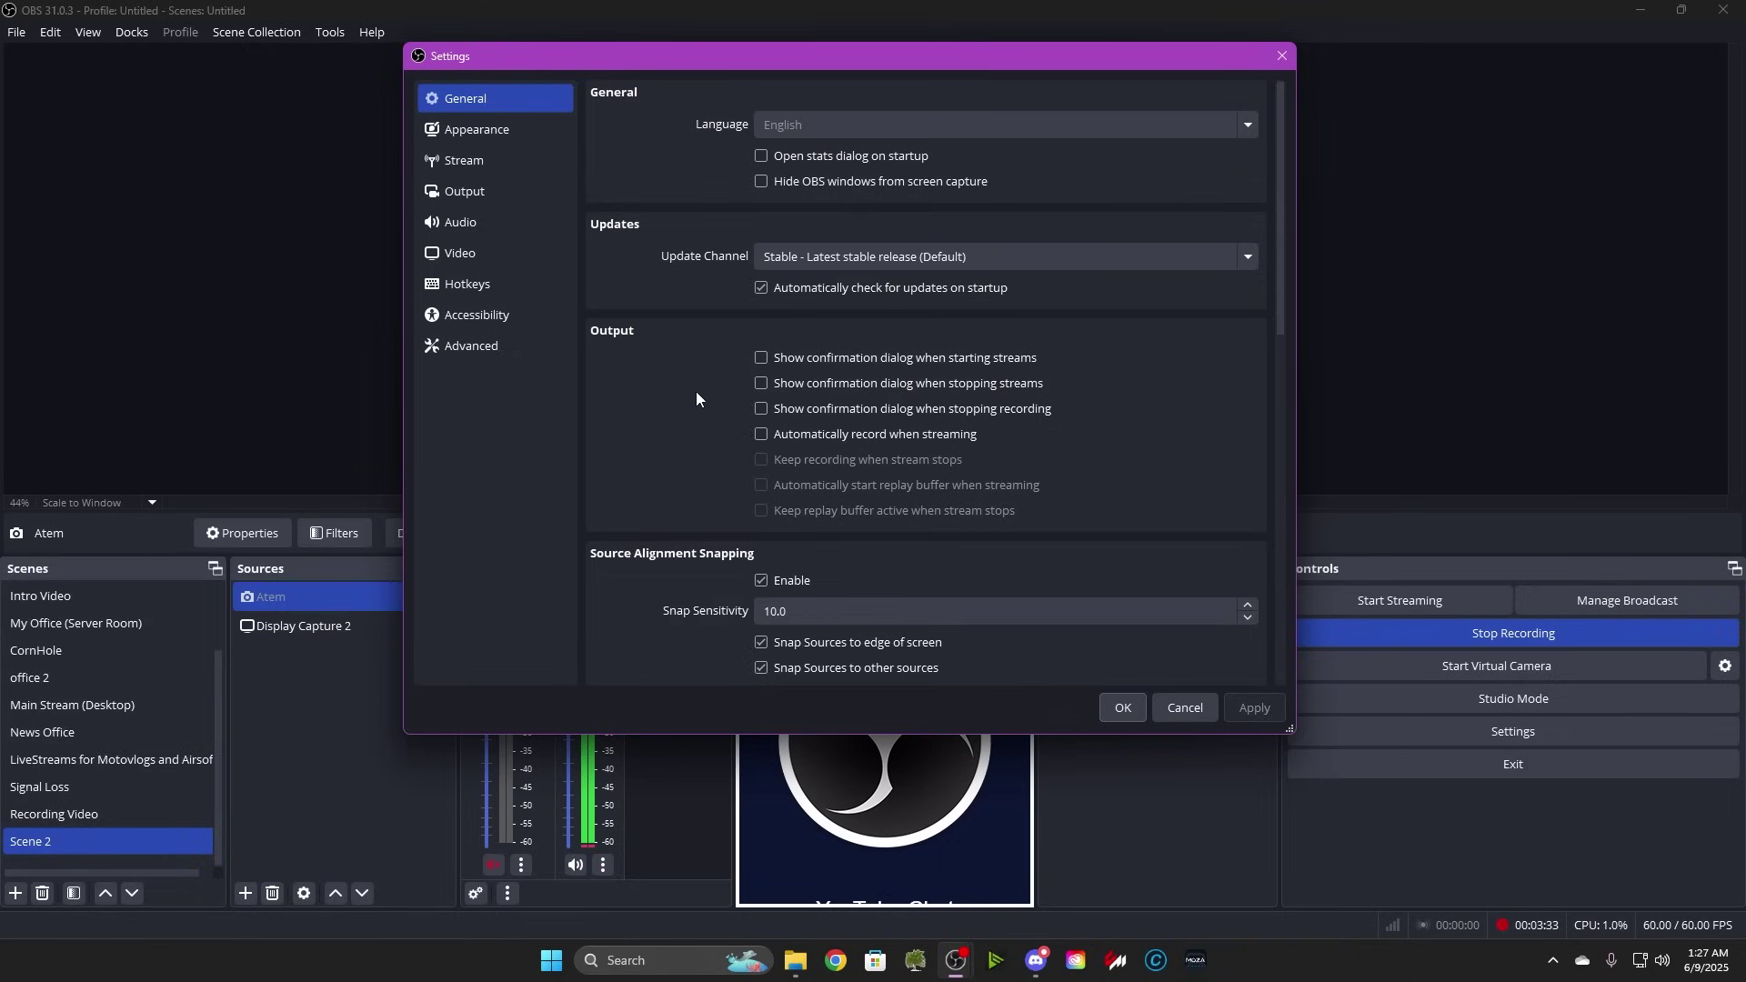
scroll(765, 453, down, 10)
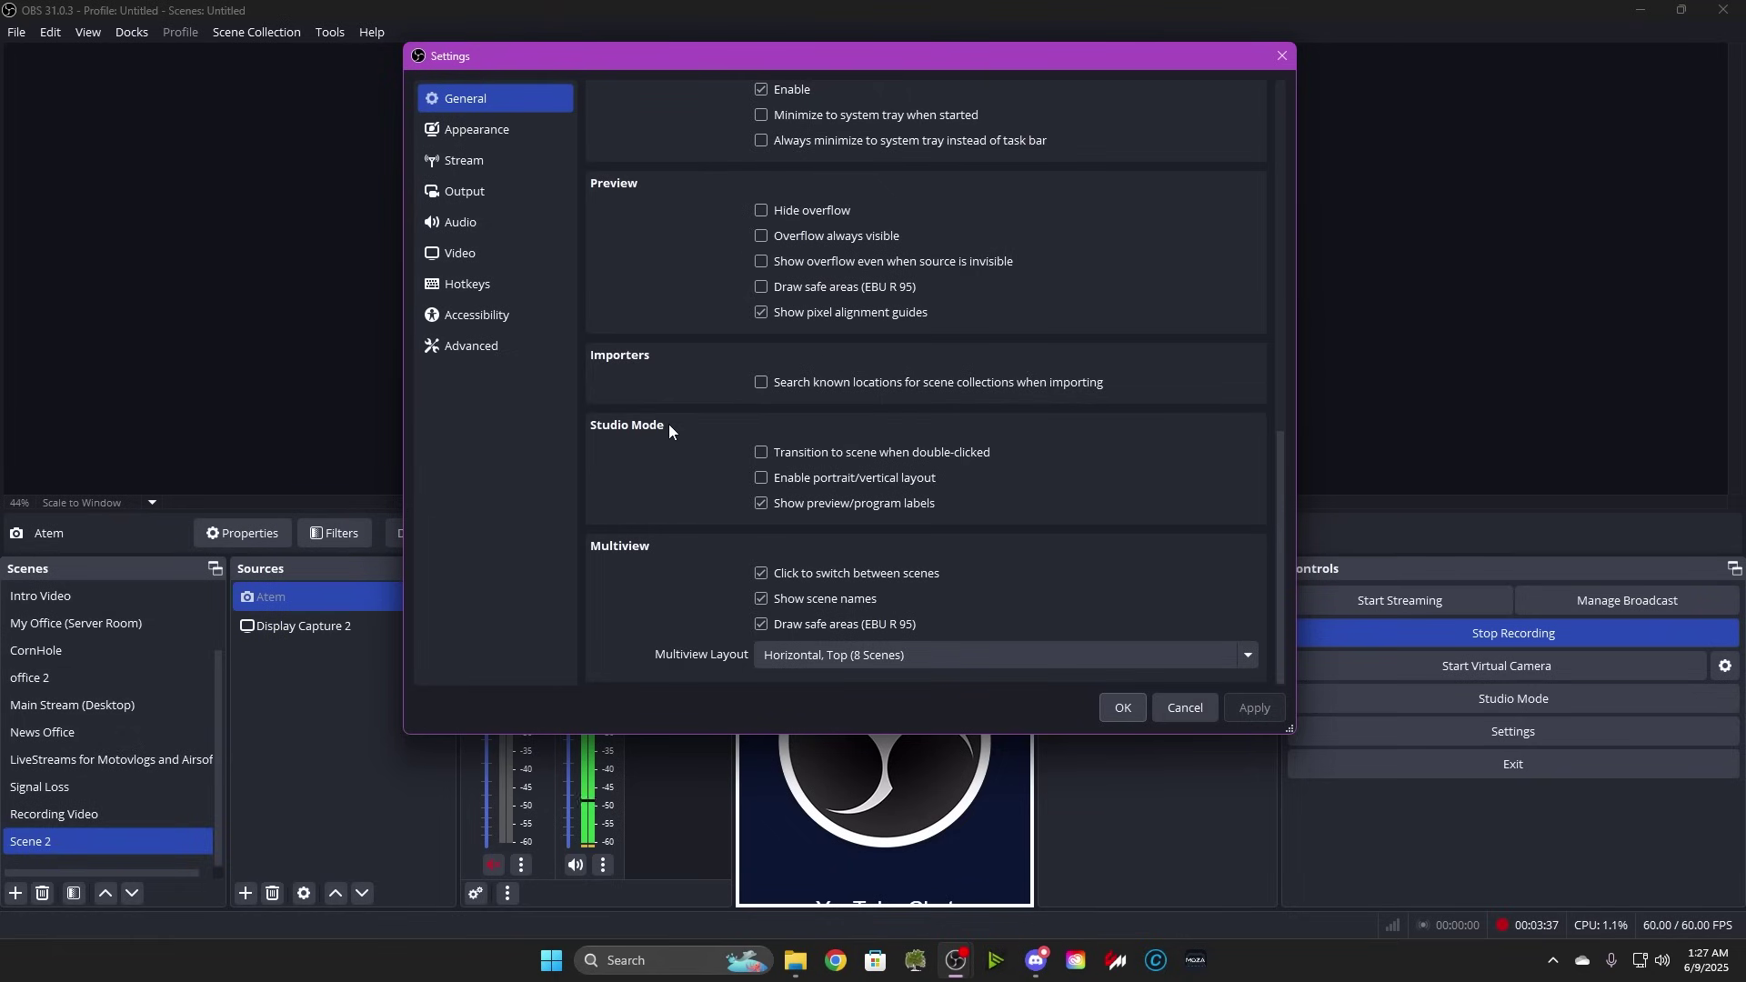
scroll(668, 423, up, 10)
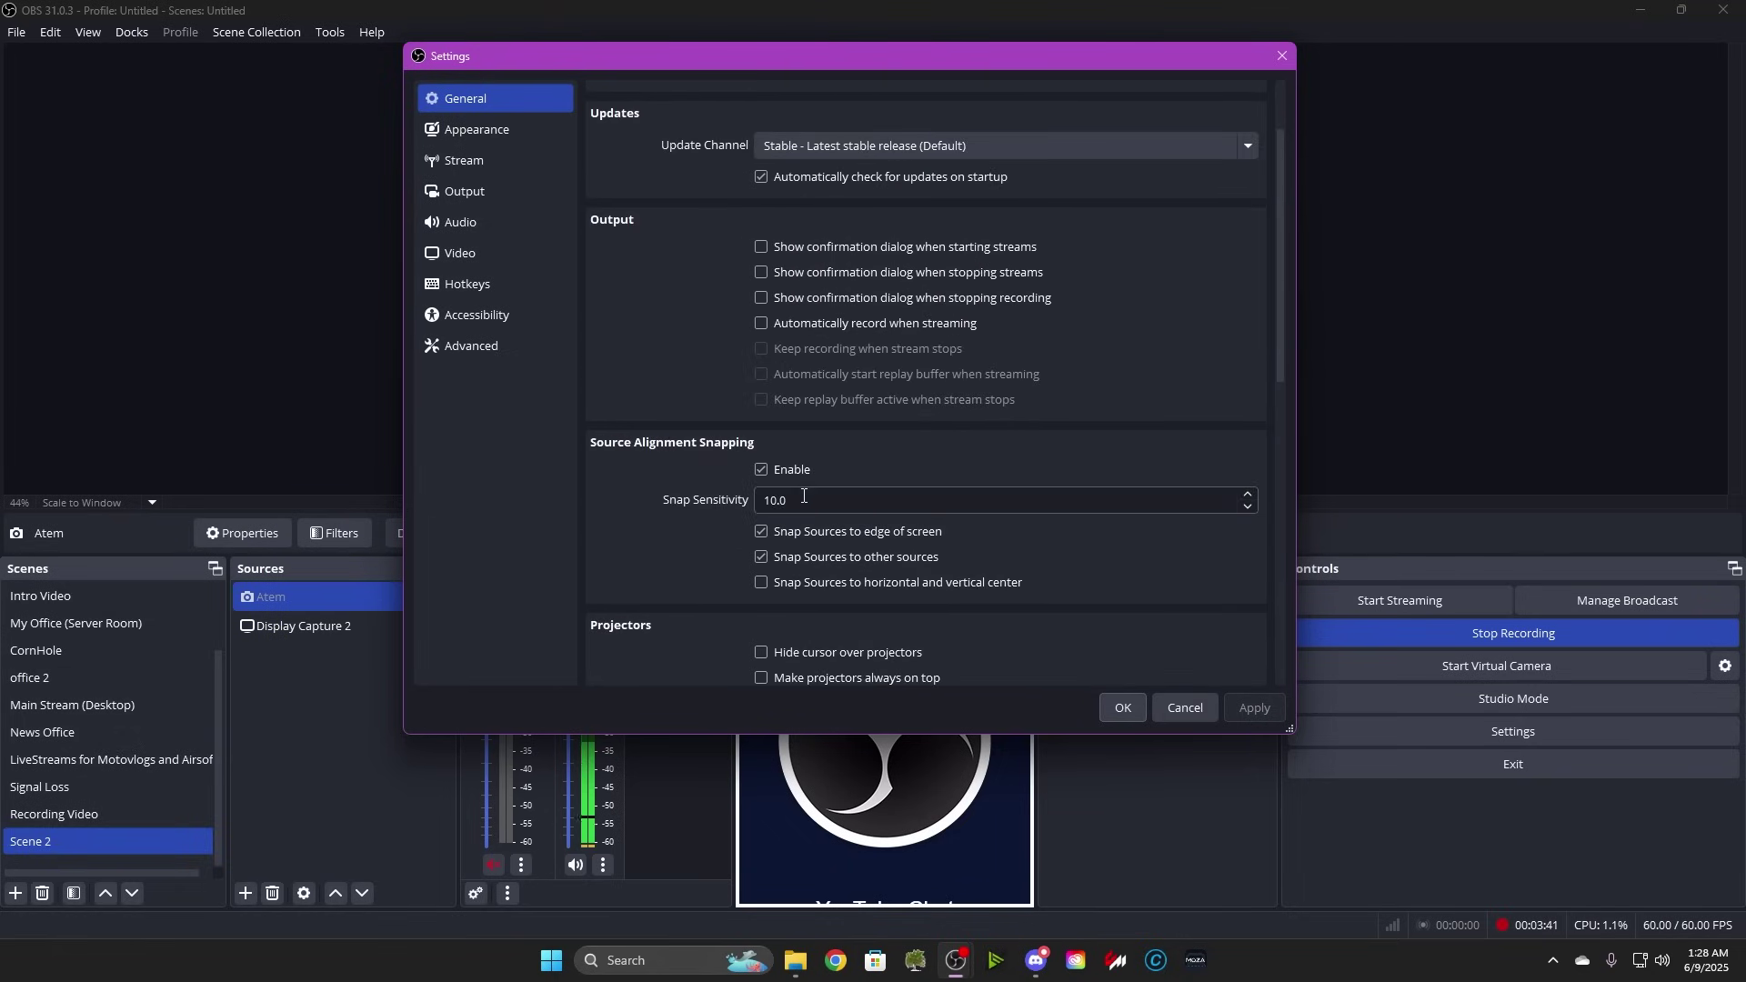
scroll(640, 309, down, 2)
scroll(640, 312, up, 2)
scroll(641, 313, down, 5)
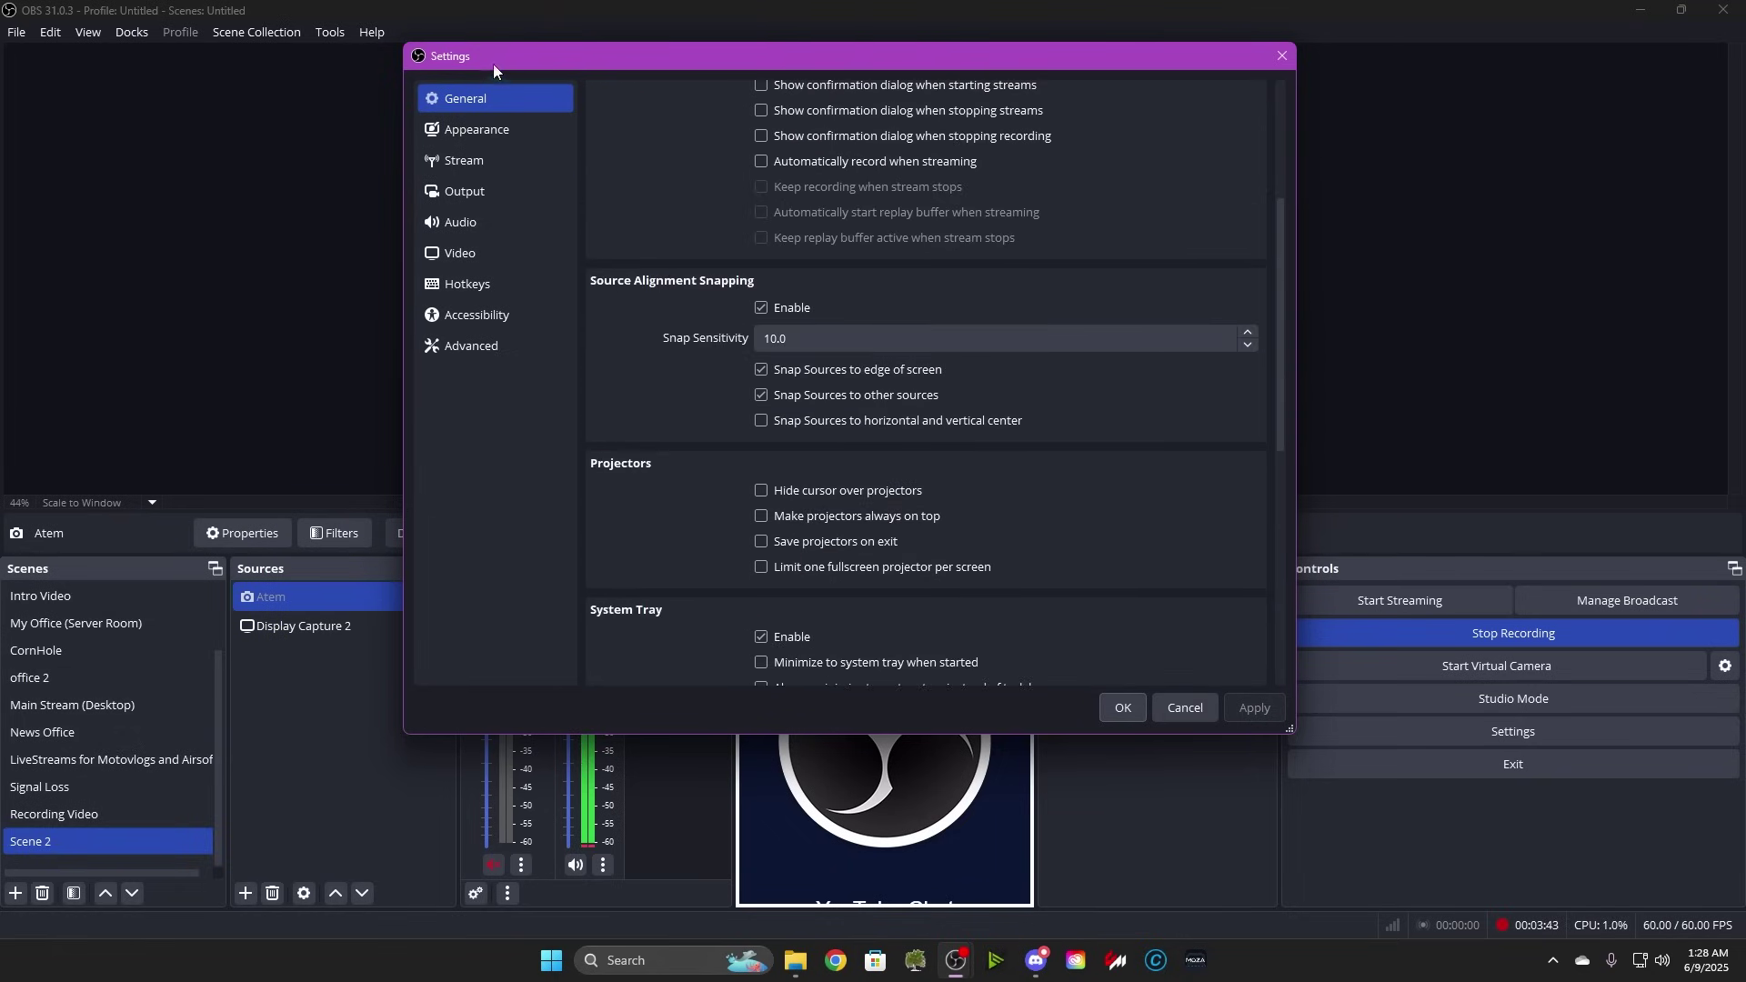
scroll(655, 475, down, 9)
scroll(657, 477, down, 1)
scroll(656, 478, up, 2)
scroll(657, 477, down, 2)
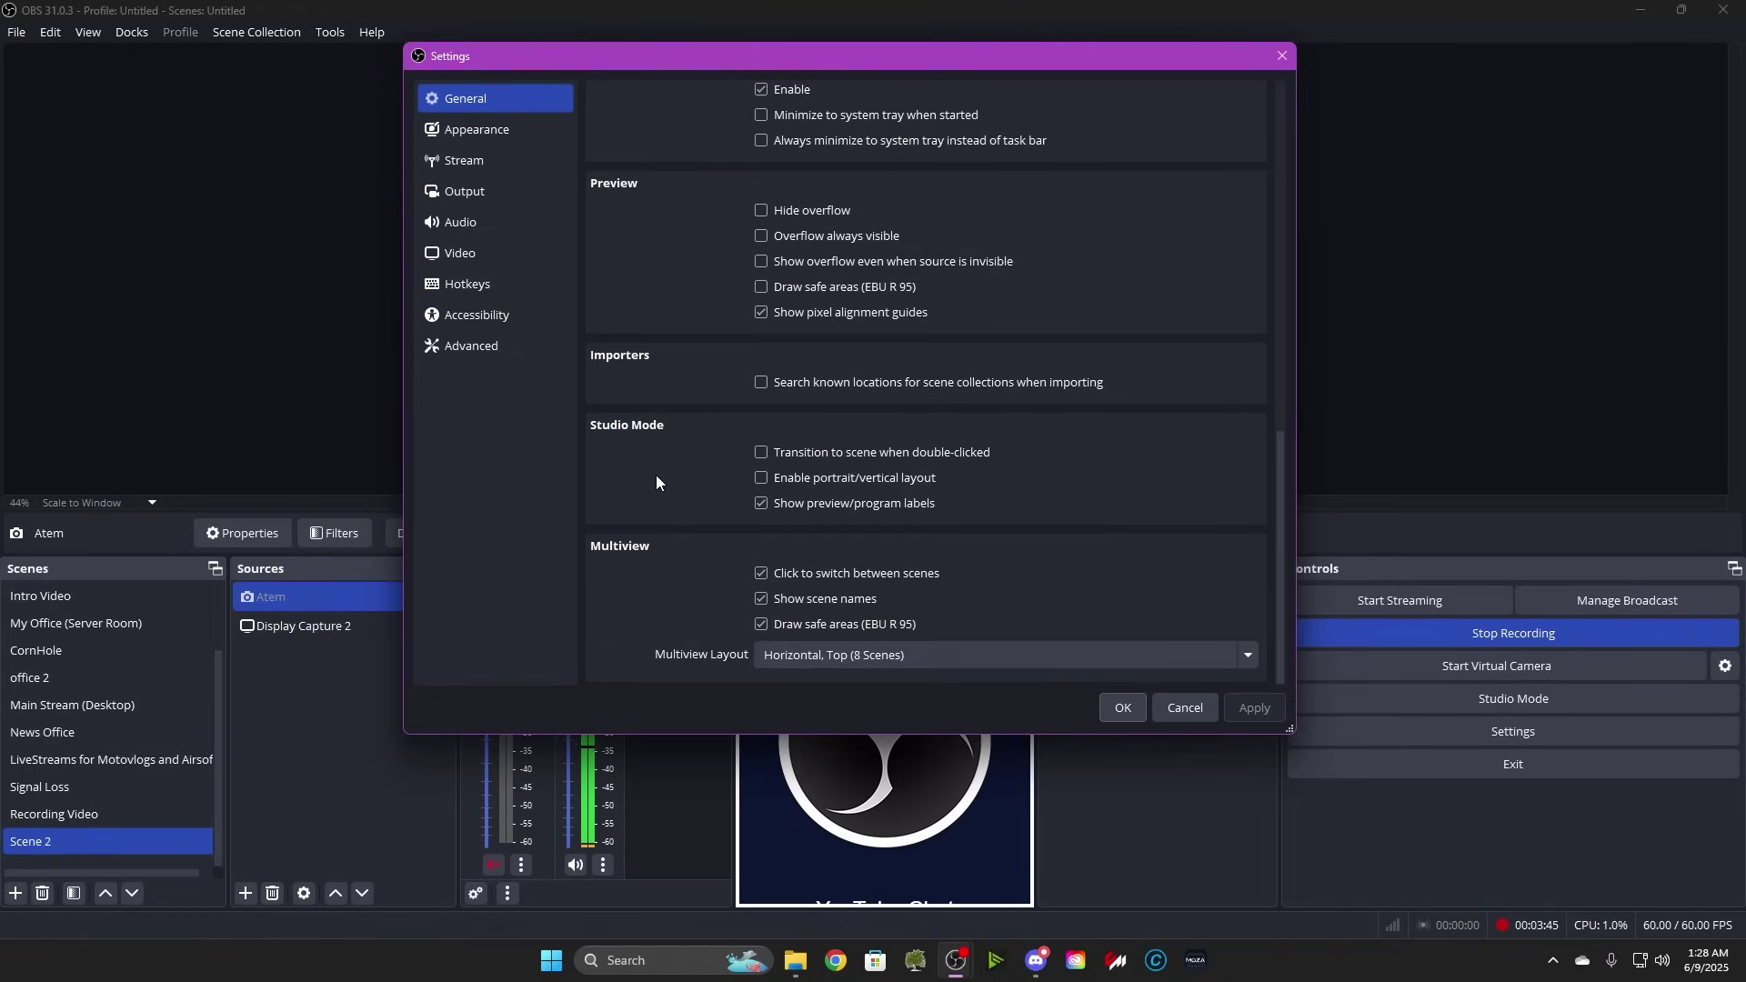
scroll(683, 492, up, 1)
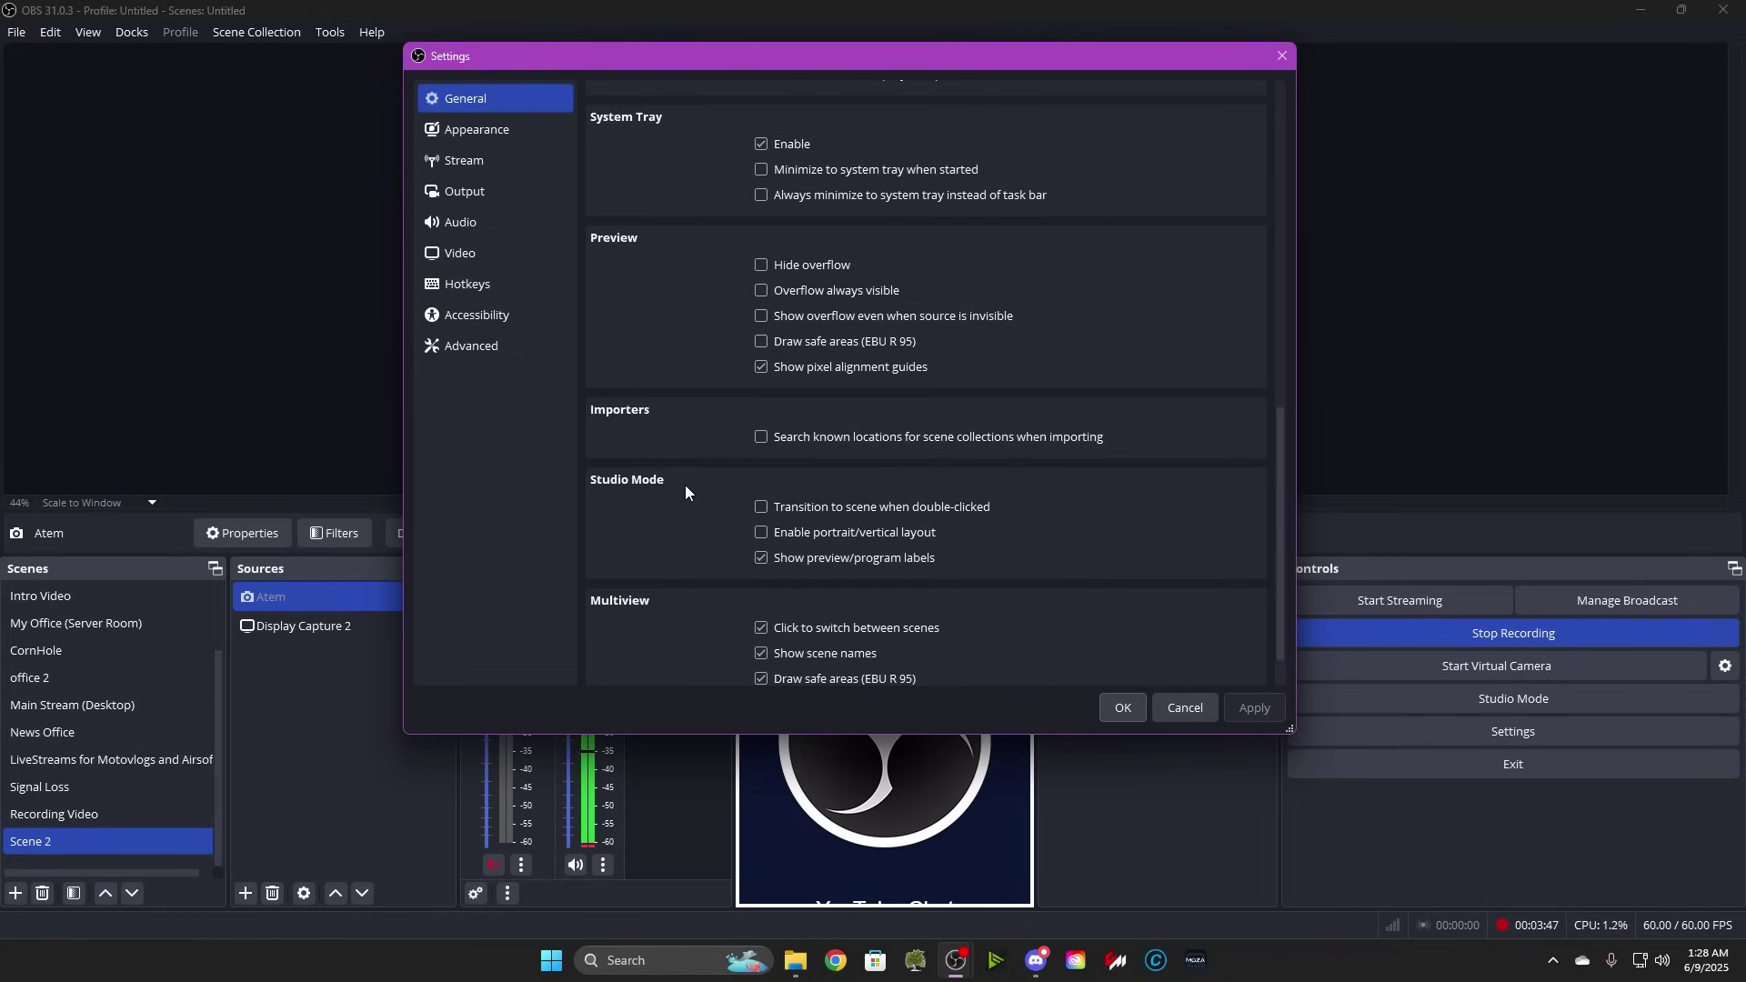
scroll(686, 492, down, 1)
scroll(686, 492, up, 15)
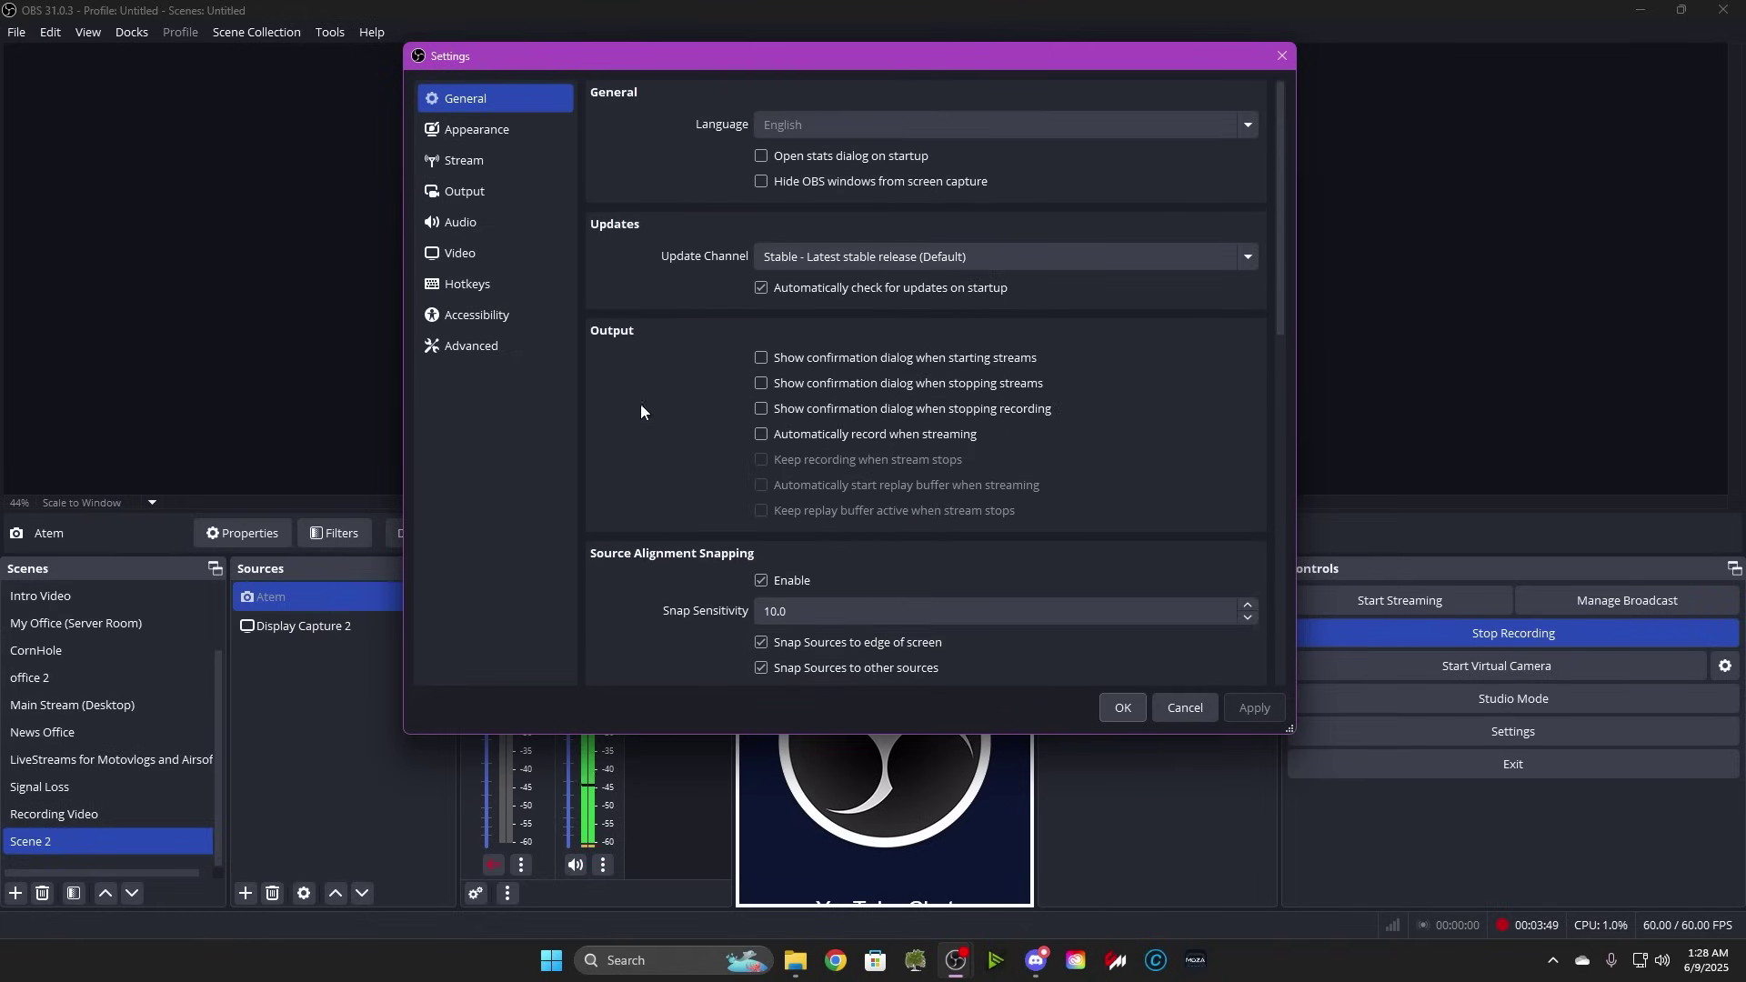
Step: Examine the available themes and styles in the appearance settings without changing them
click(510, 138)
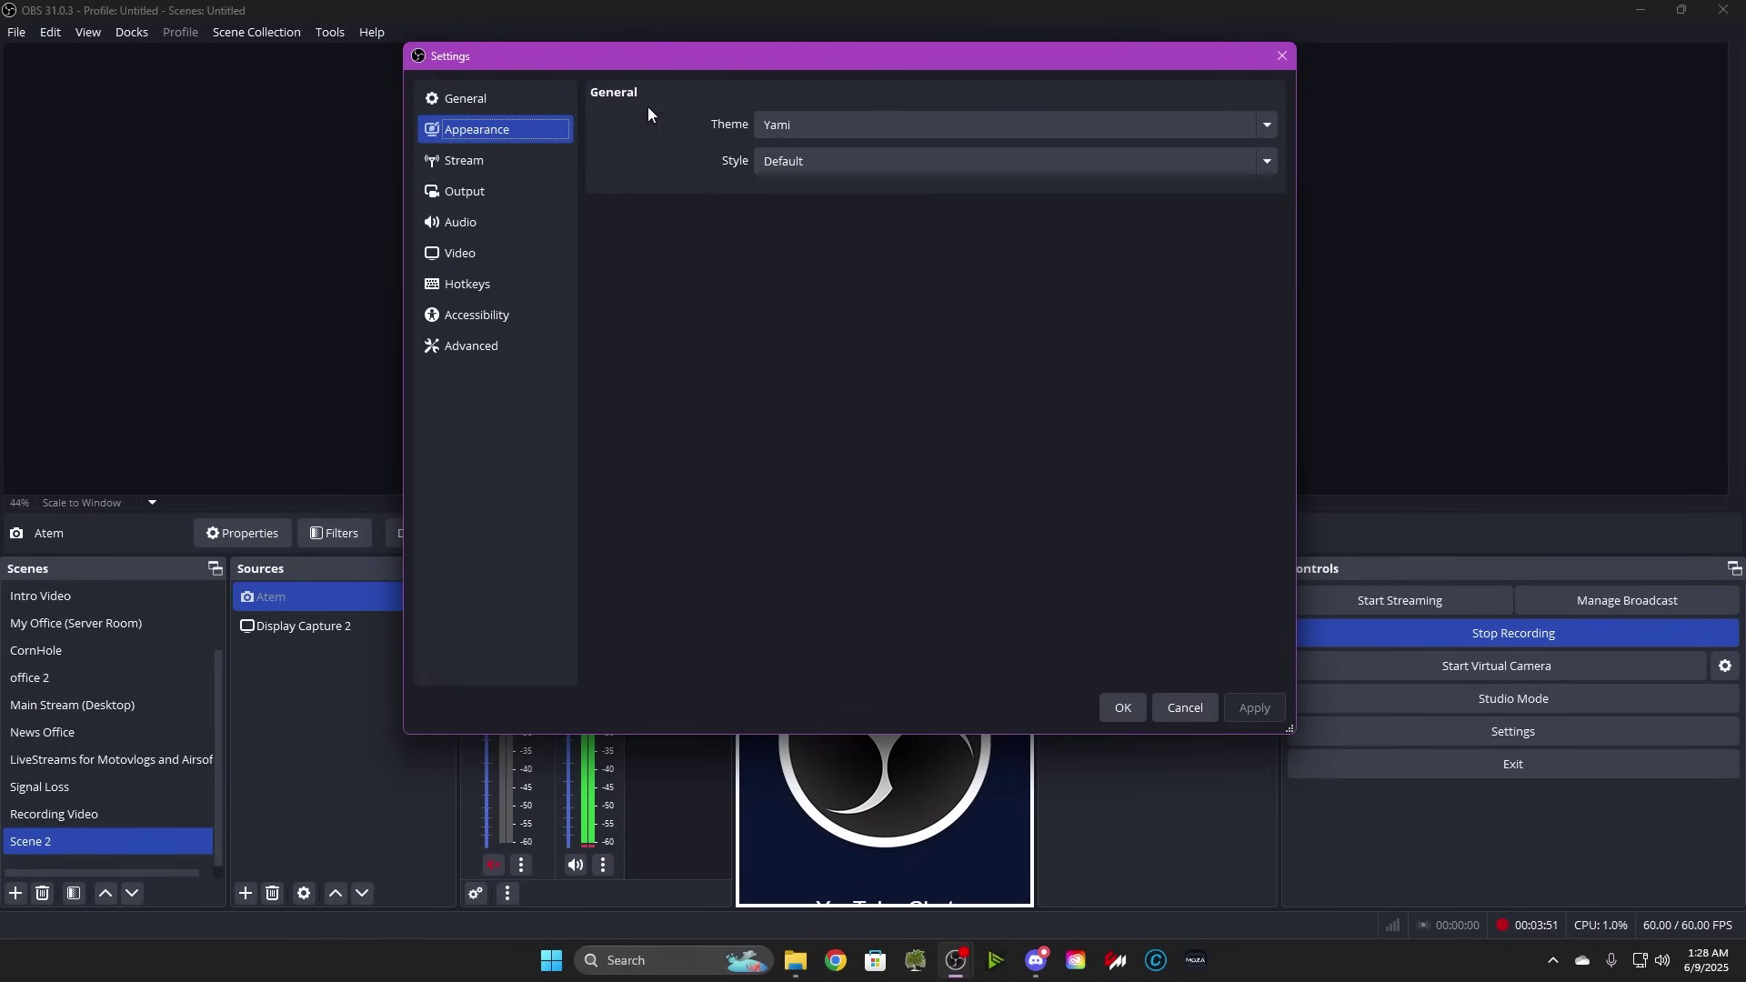
click(777, 127)
click(710, 165)
click(798, 164)
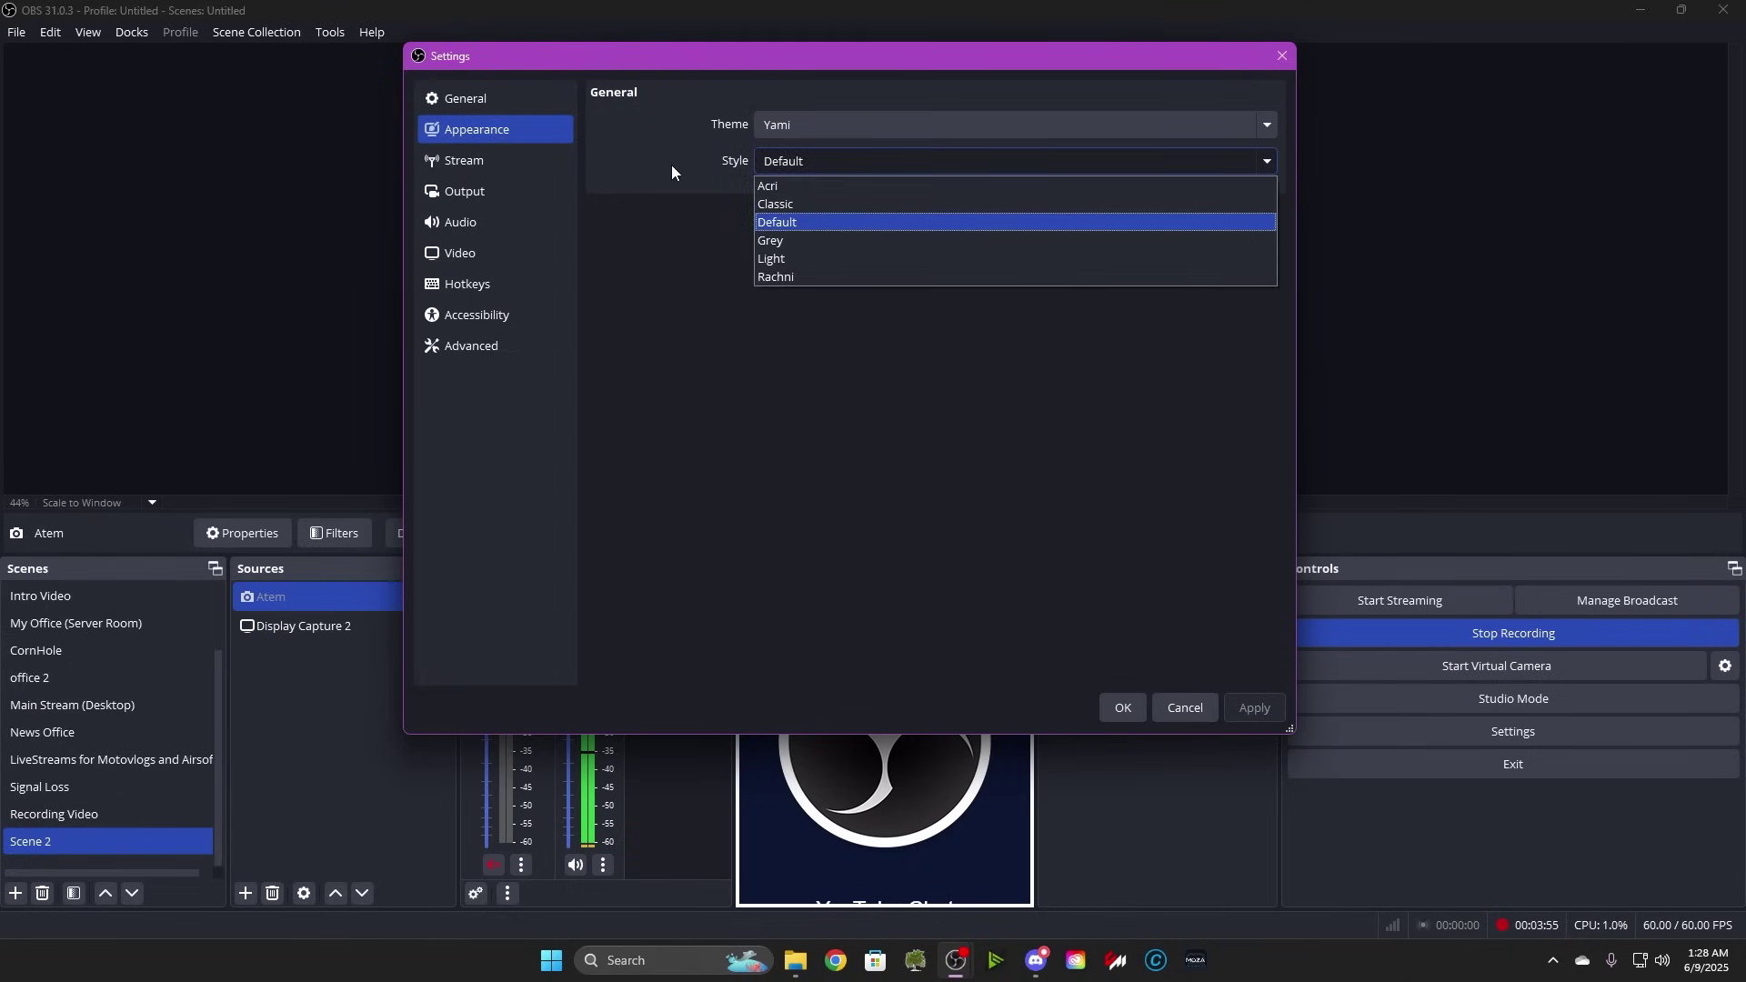
click(634, 232)
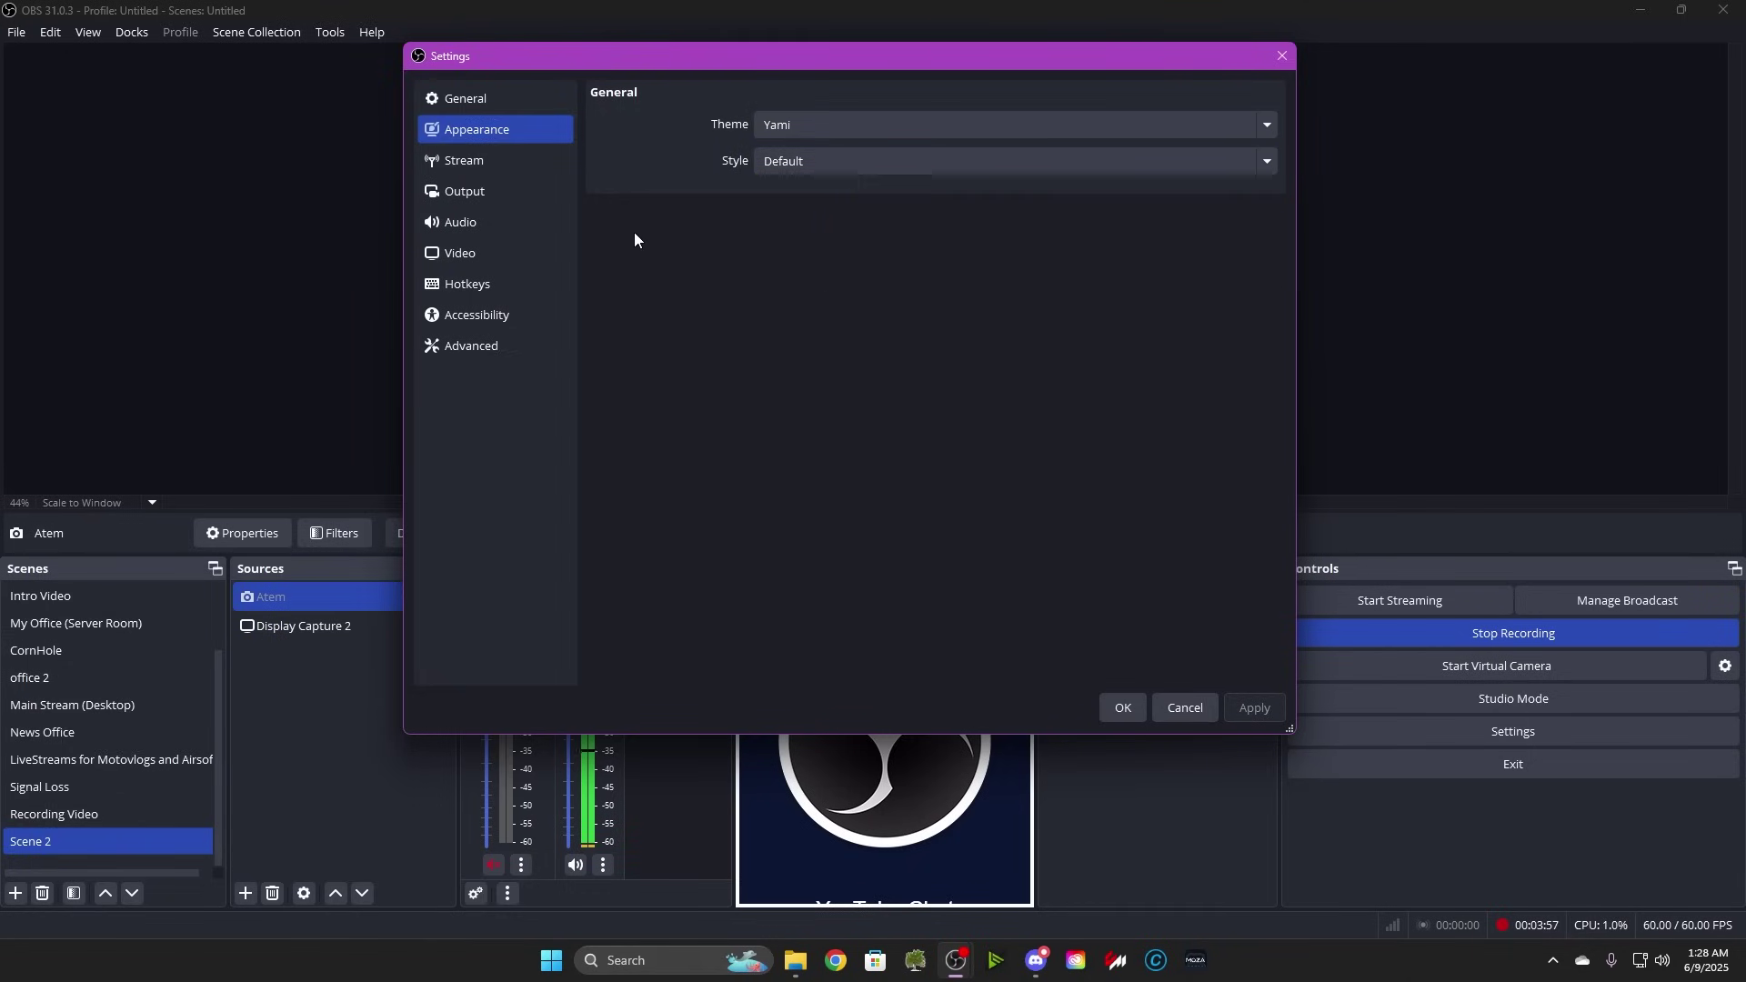
Step: Examine the server and service choices in the stream settings, keeping YouTube - RTMPS and the primary ingest server
click(505, 167)
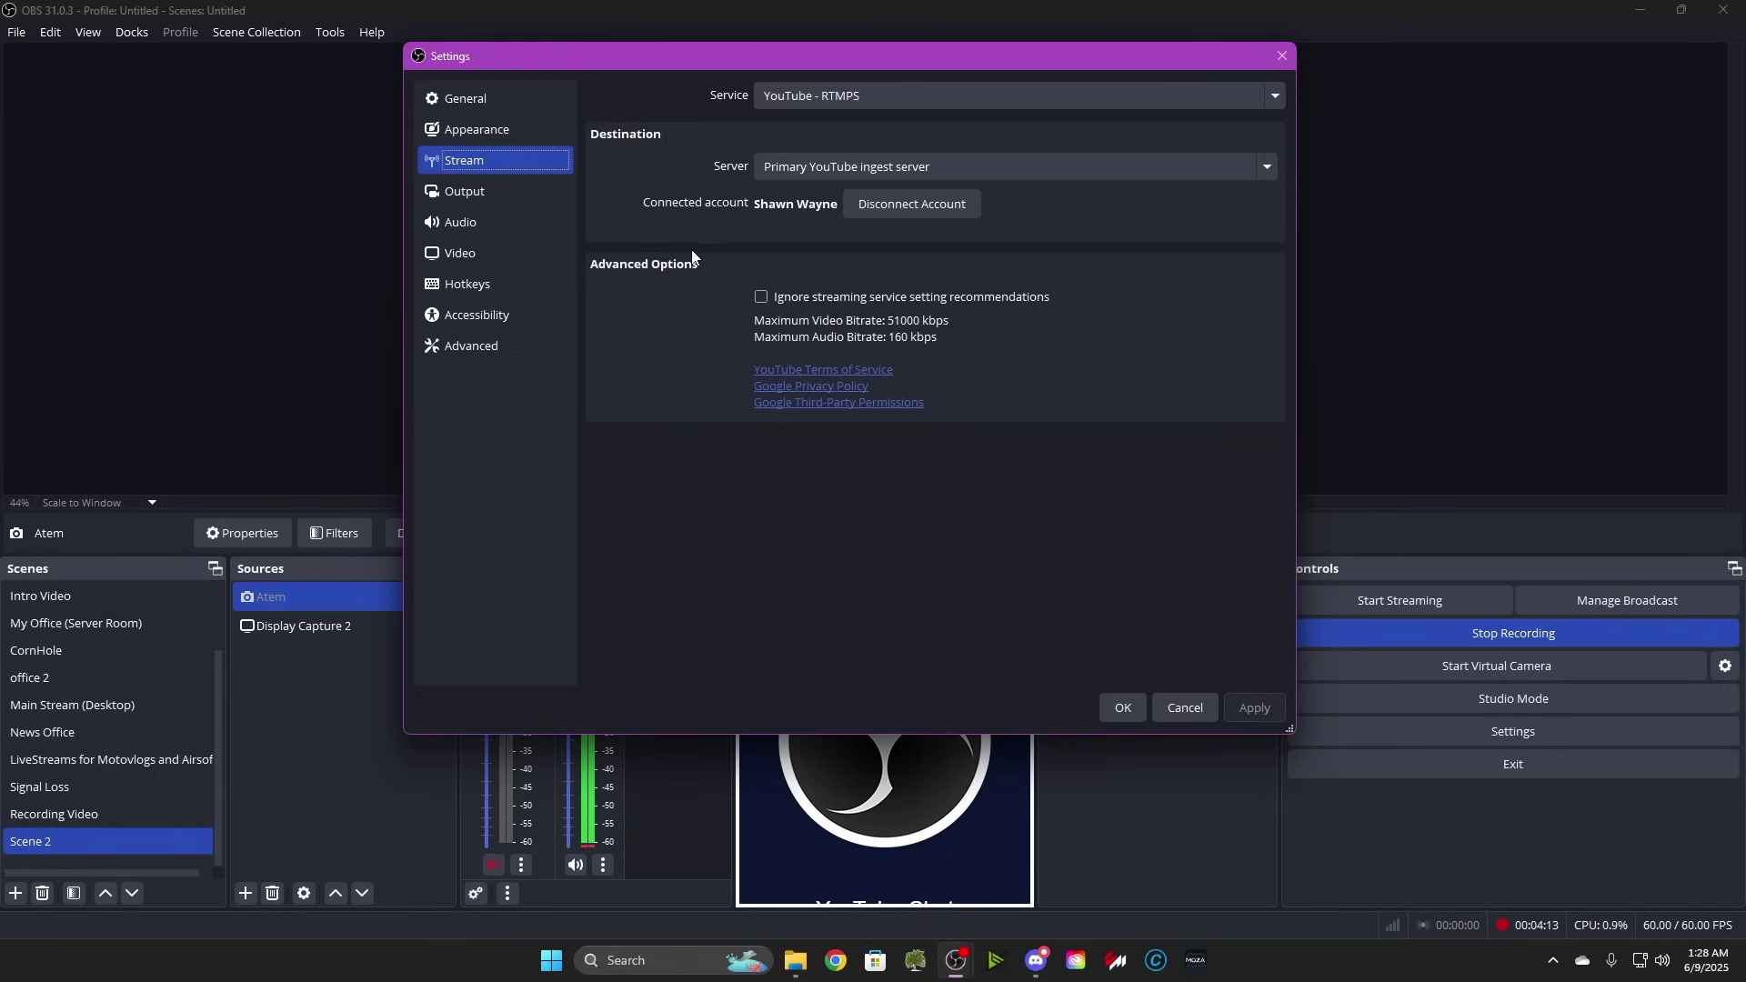
click(805, 165)
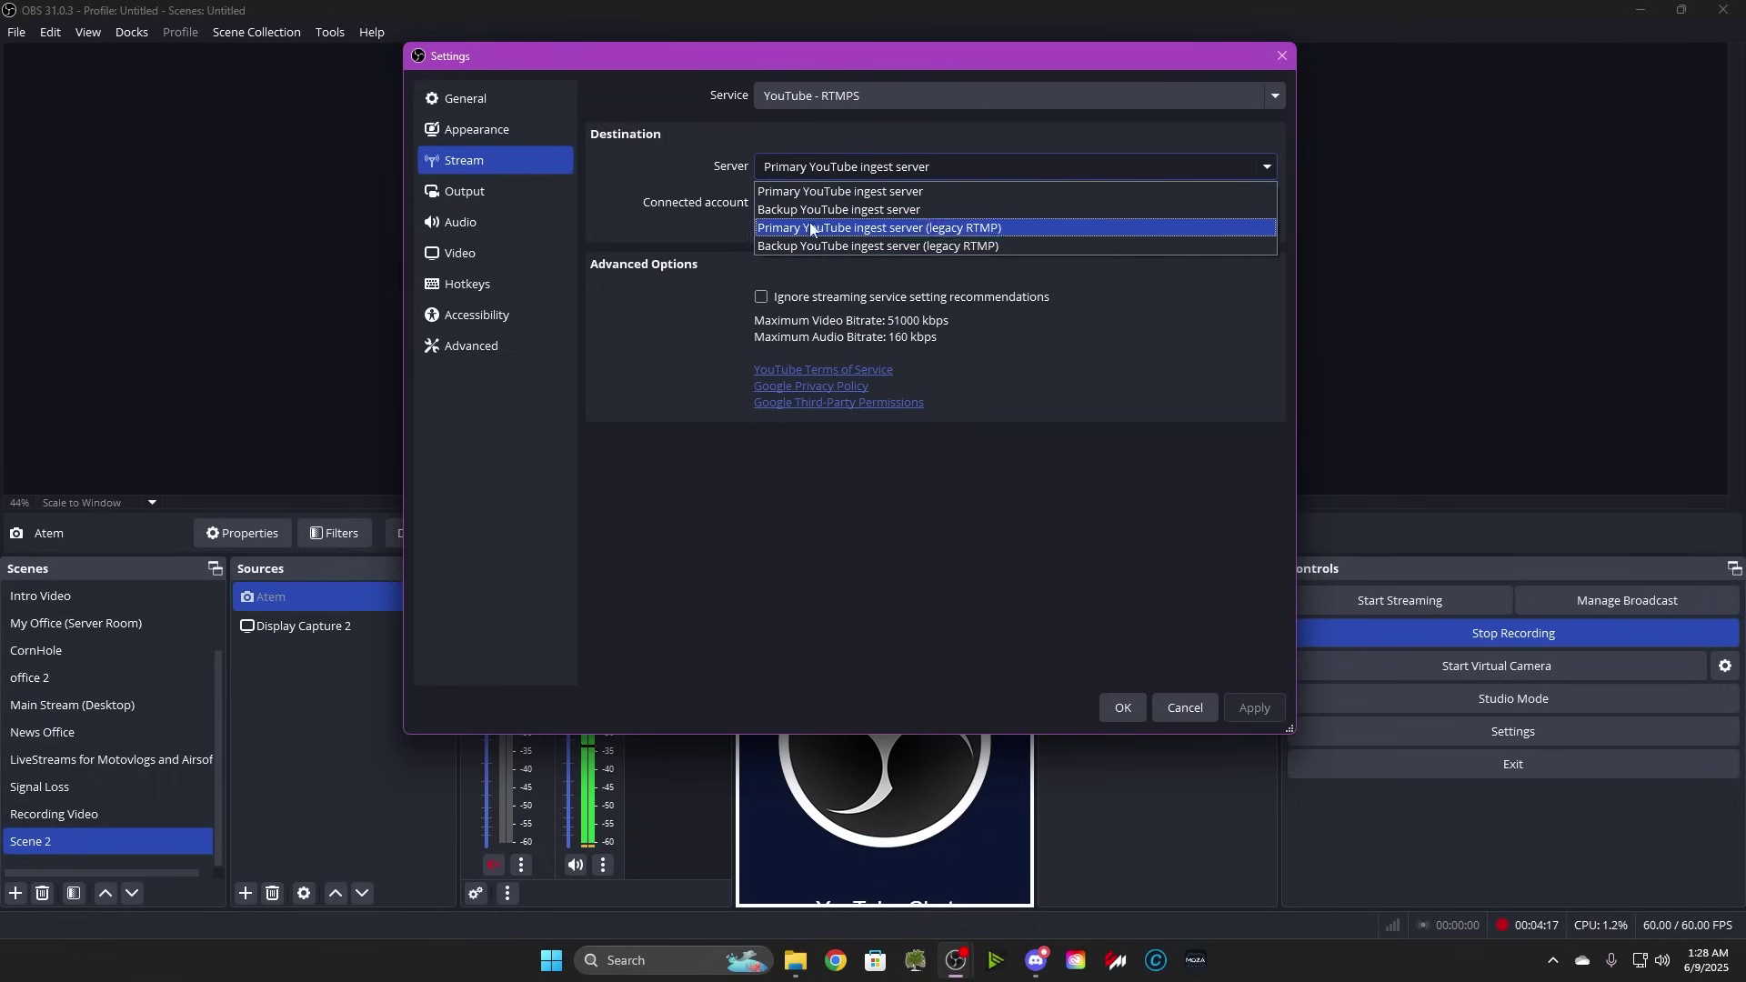
click(725, 125)
click(860, 90)
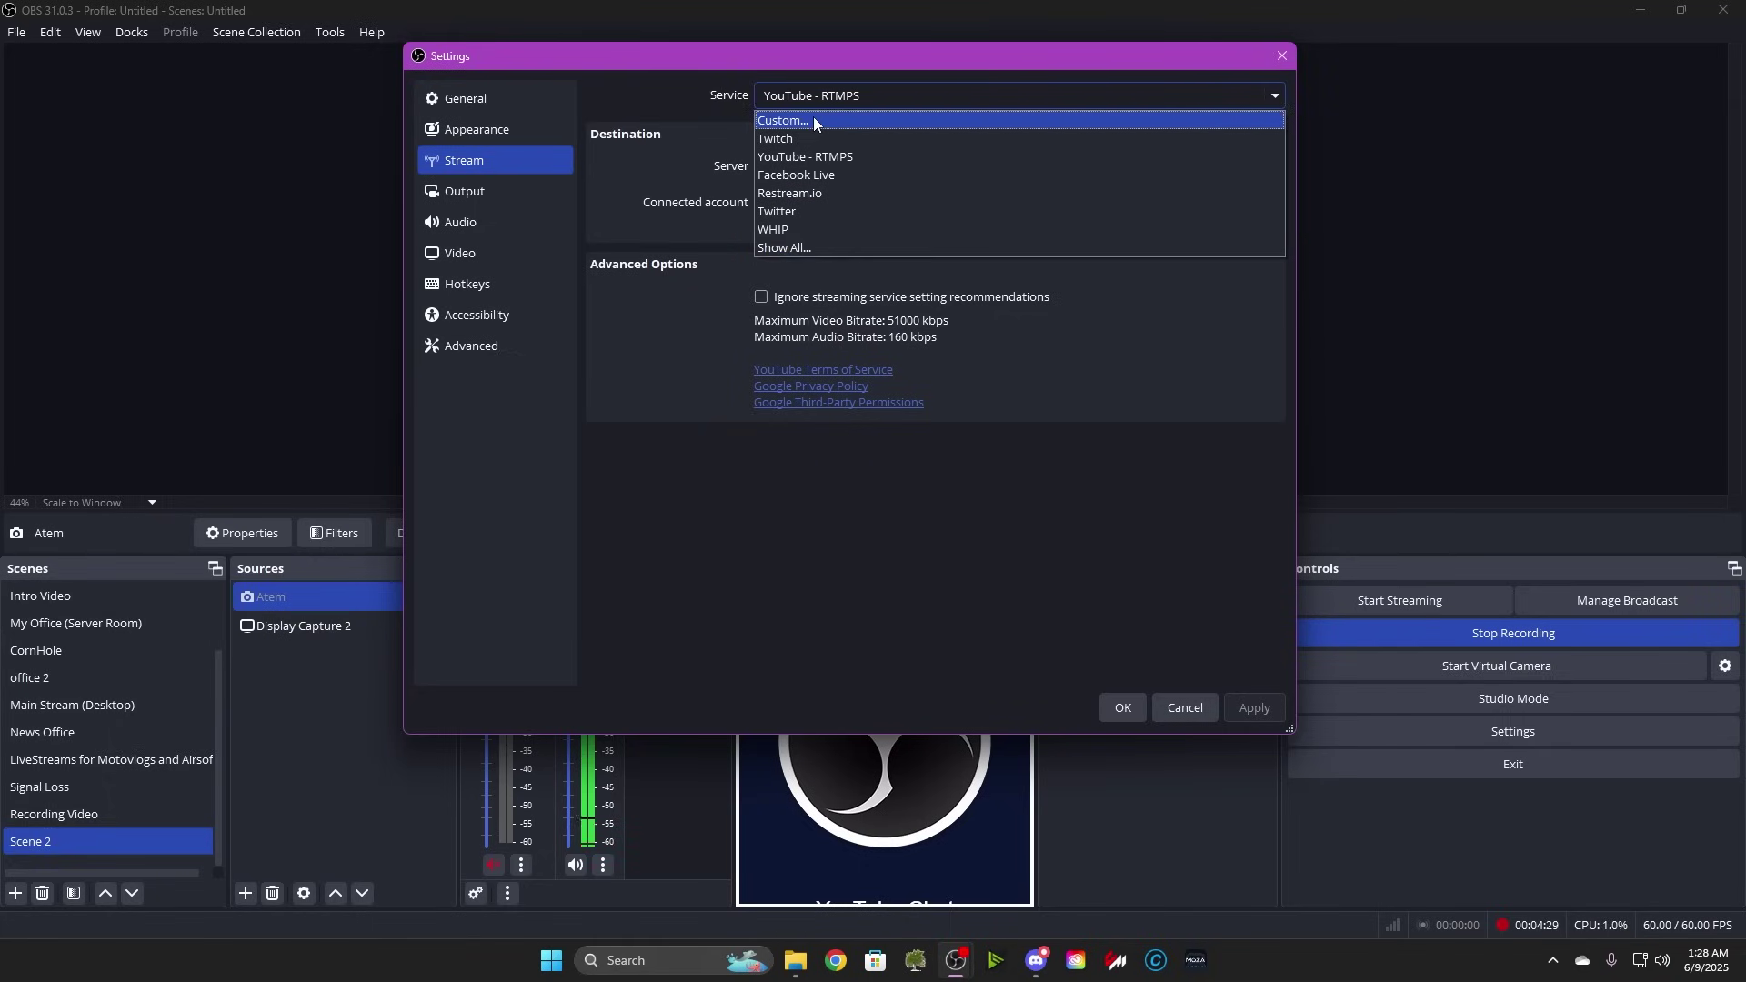
click(685, 166)
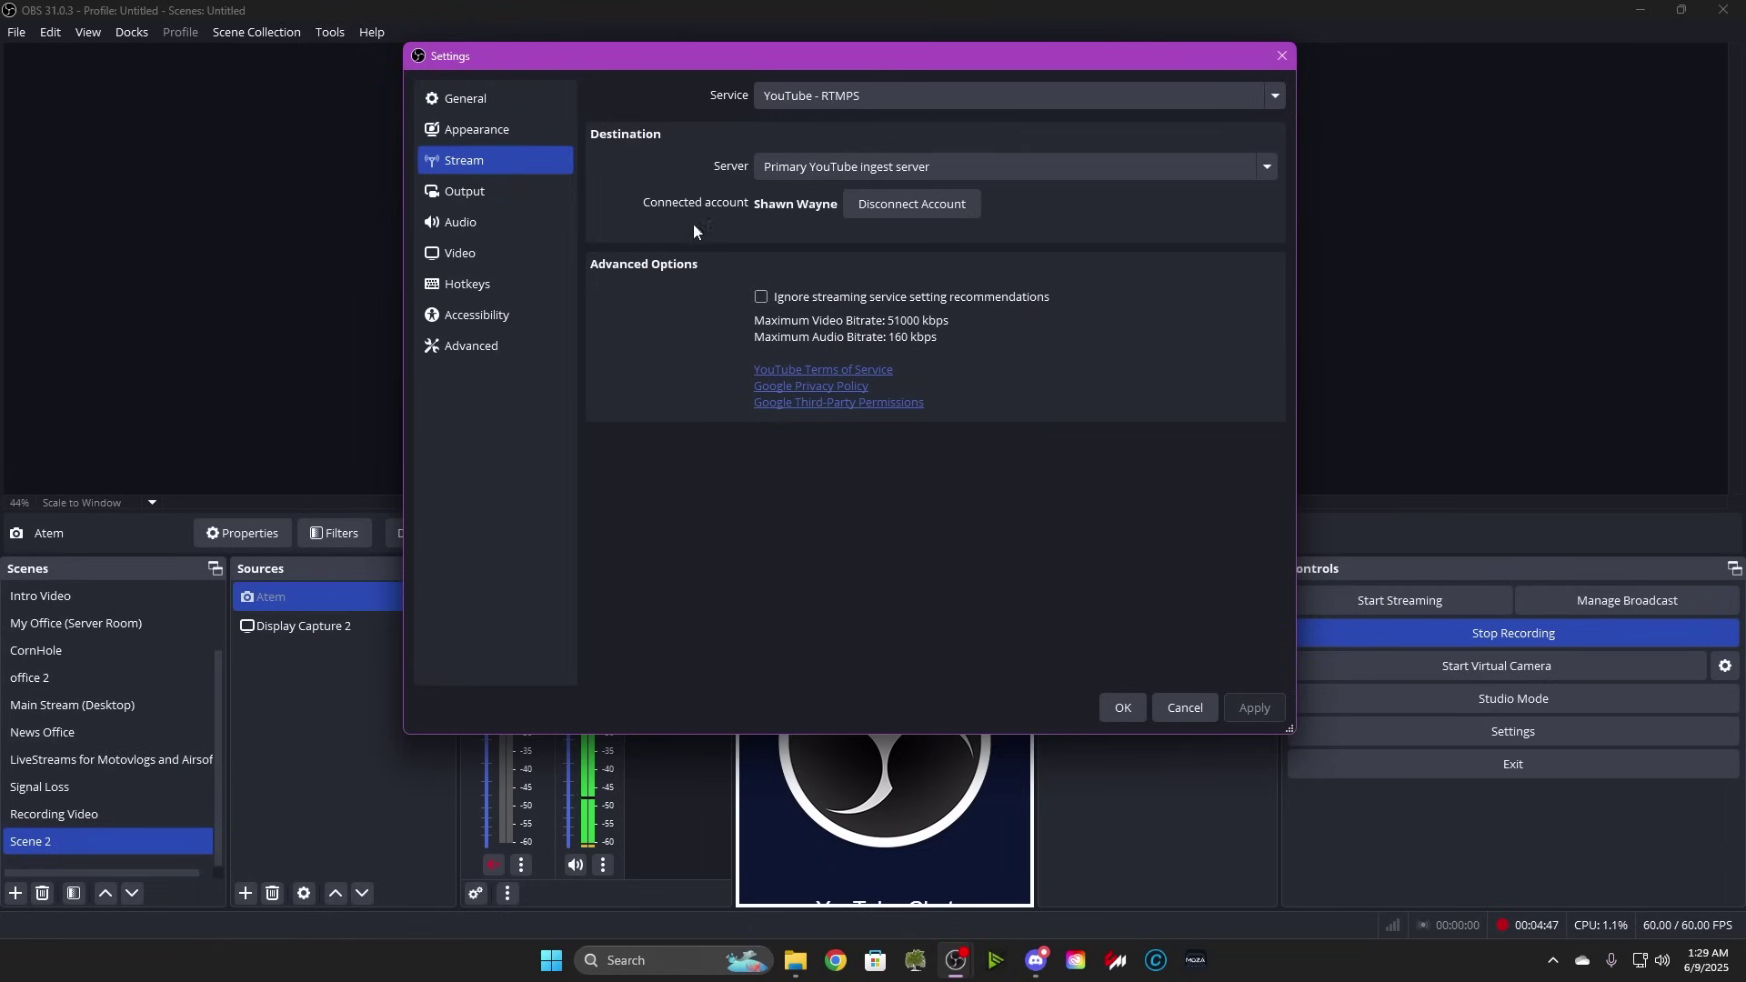
Step: Review the streaming encoder settings in the output settings and examine the available presets, keeping P5: Slow (Good Quality)
click(521, 188)
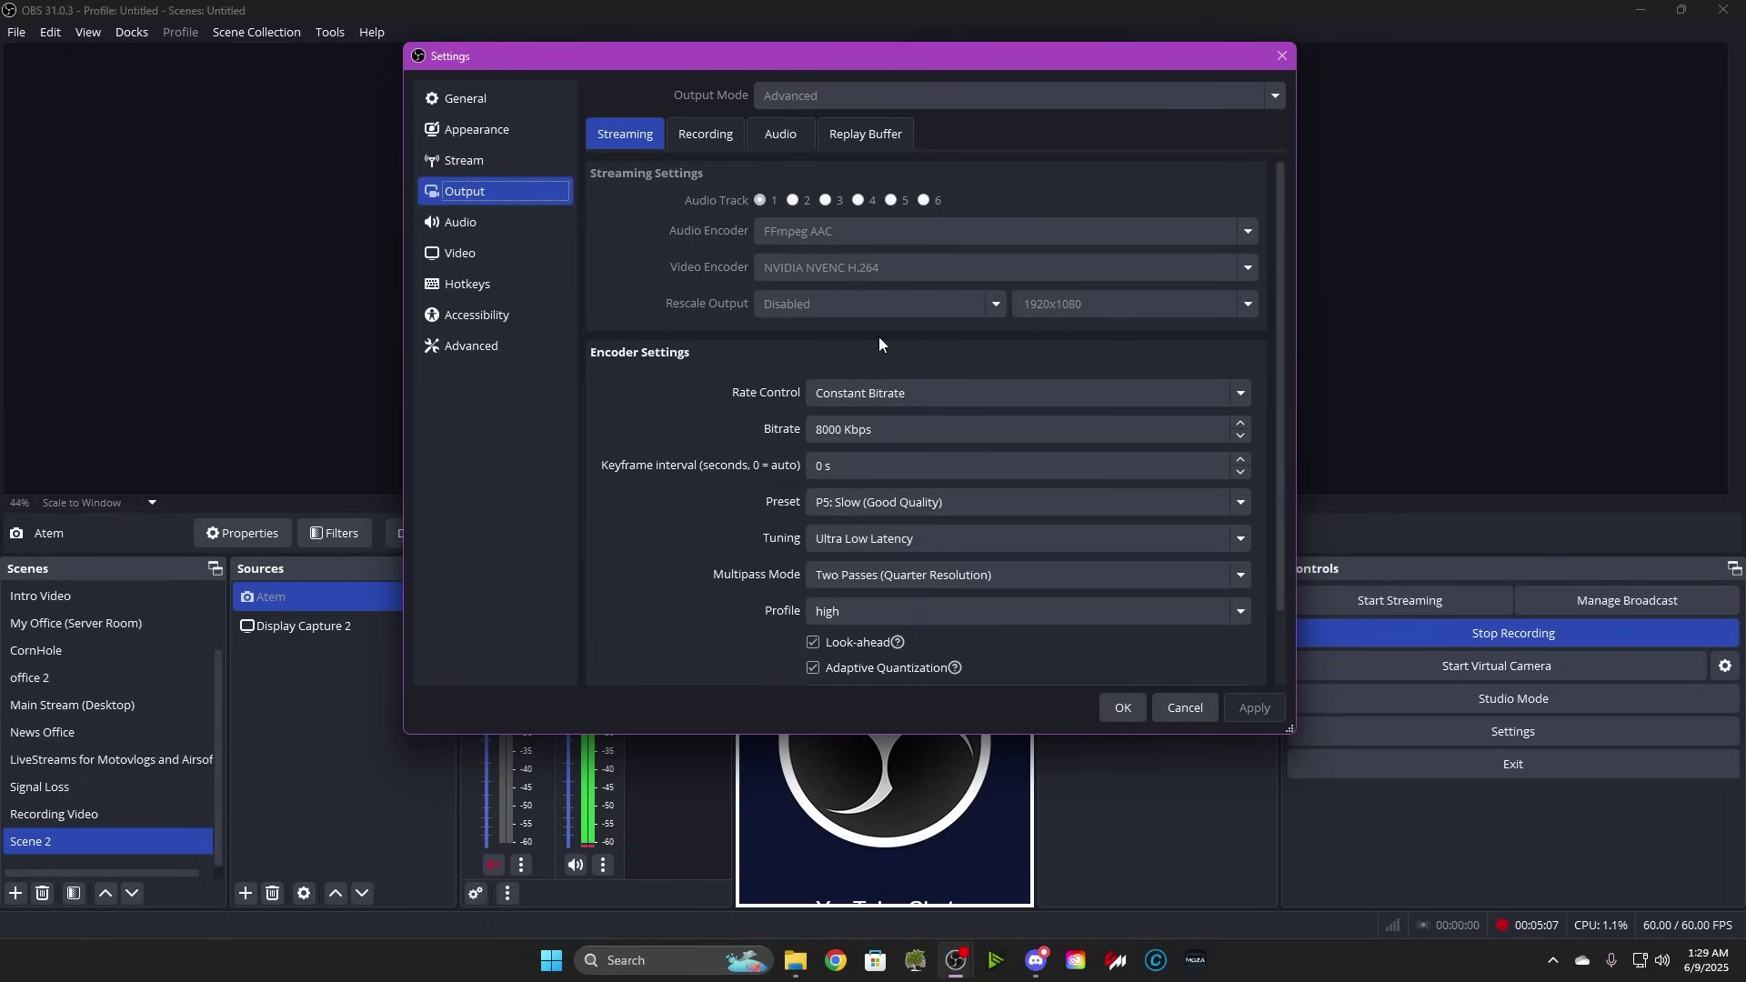
scroll(860, 348, down, 2)
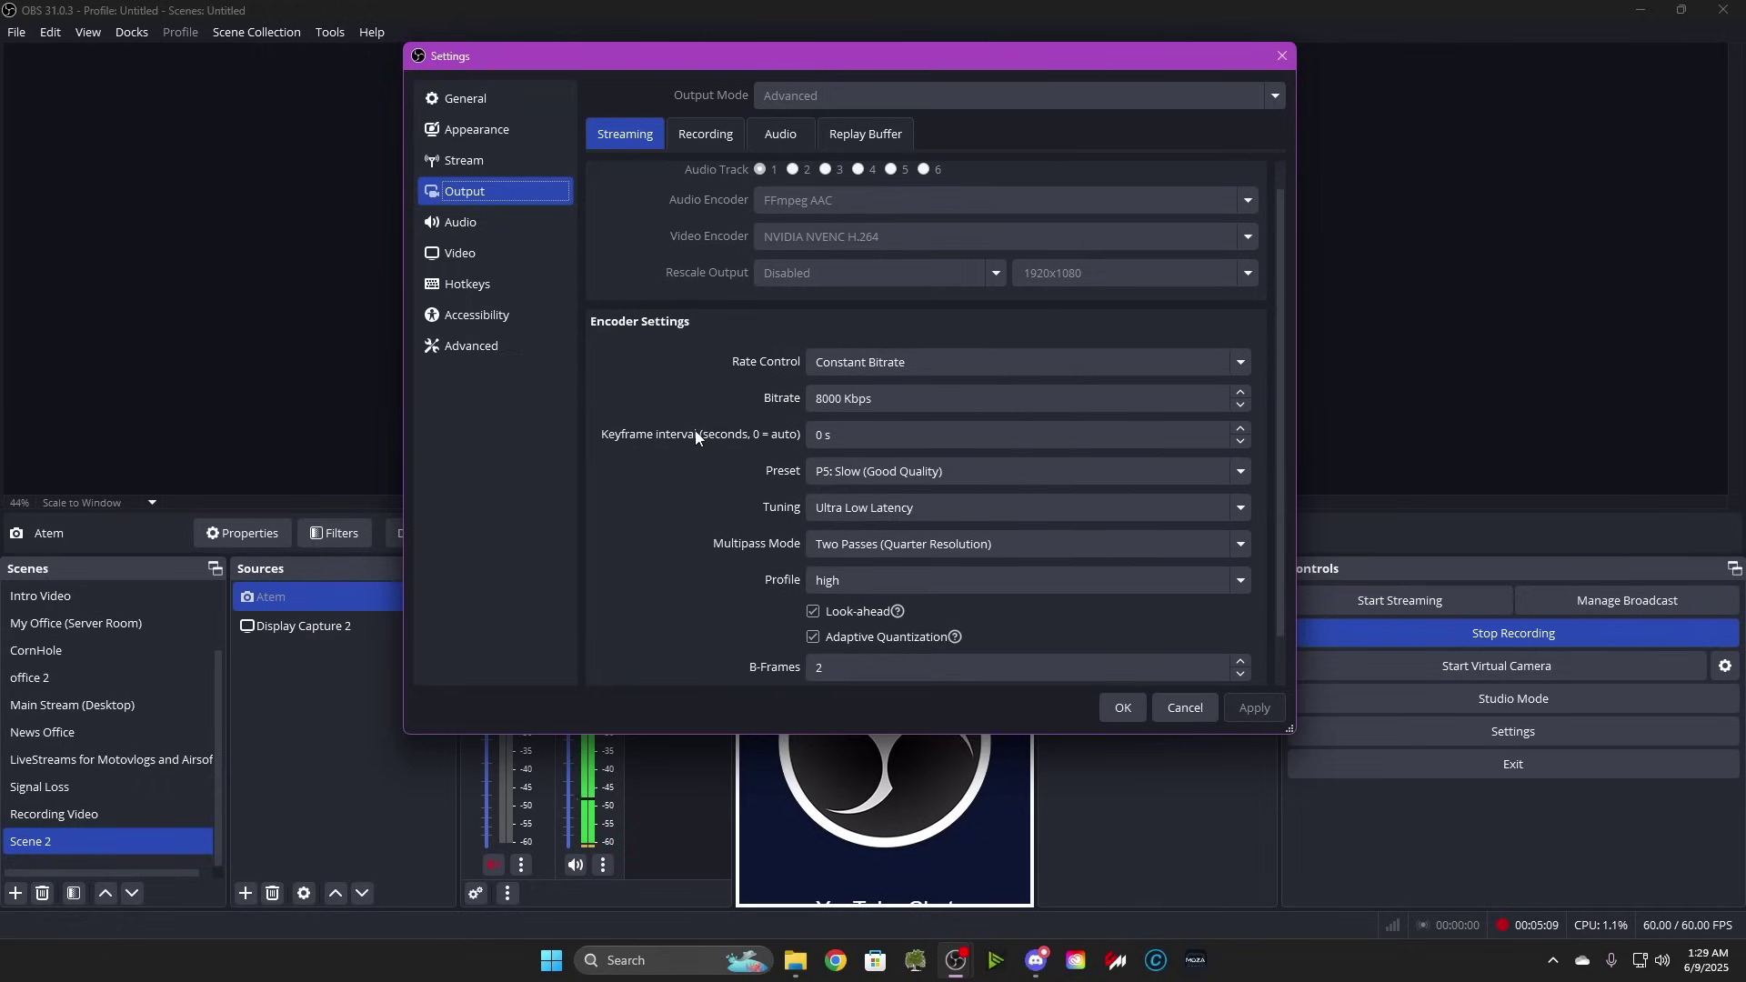
scroll(696, 436, down, 2)
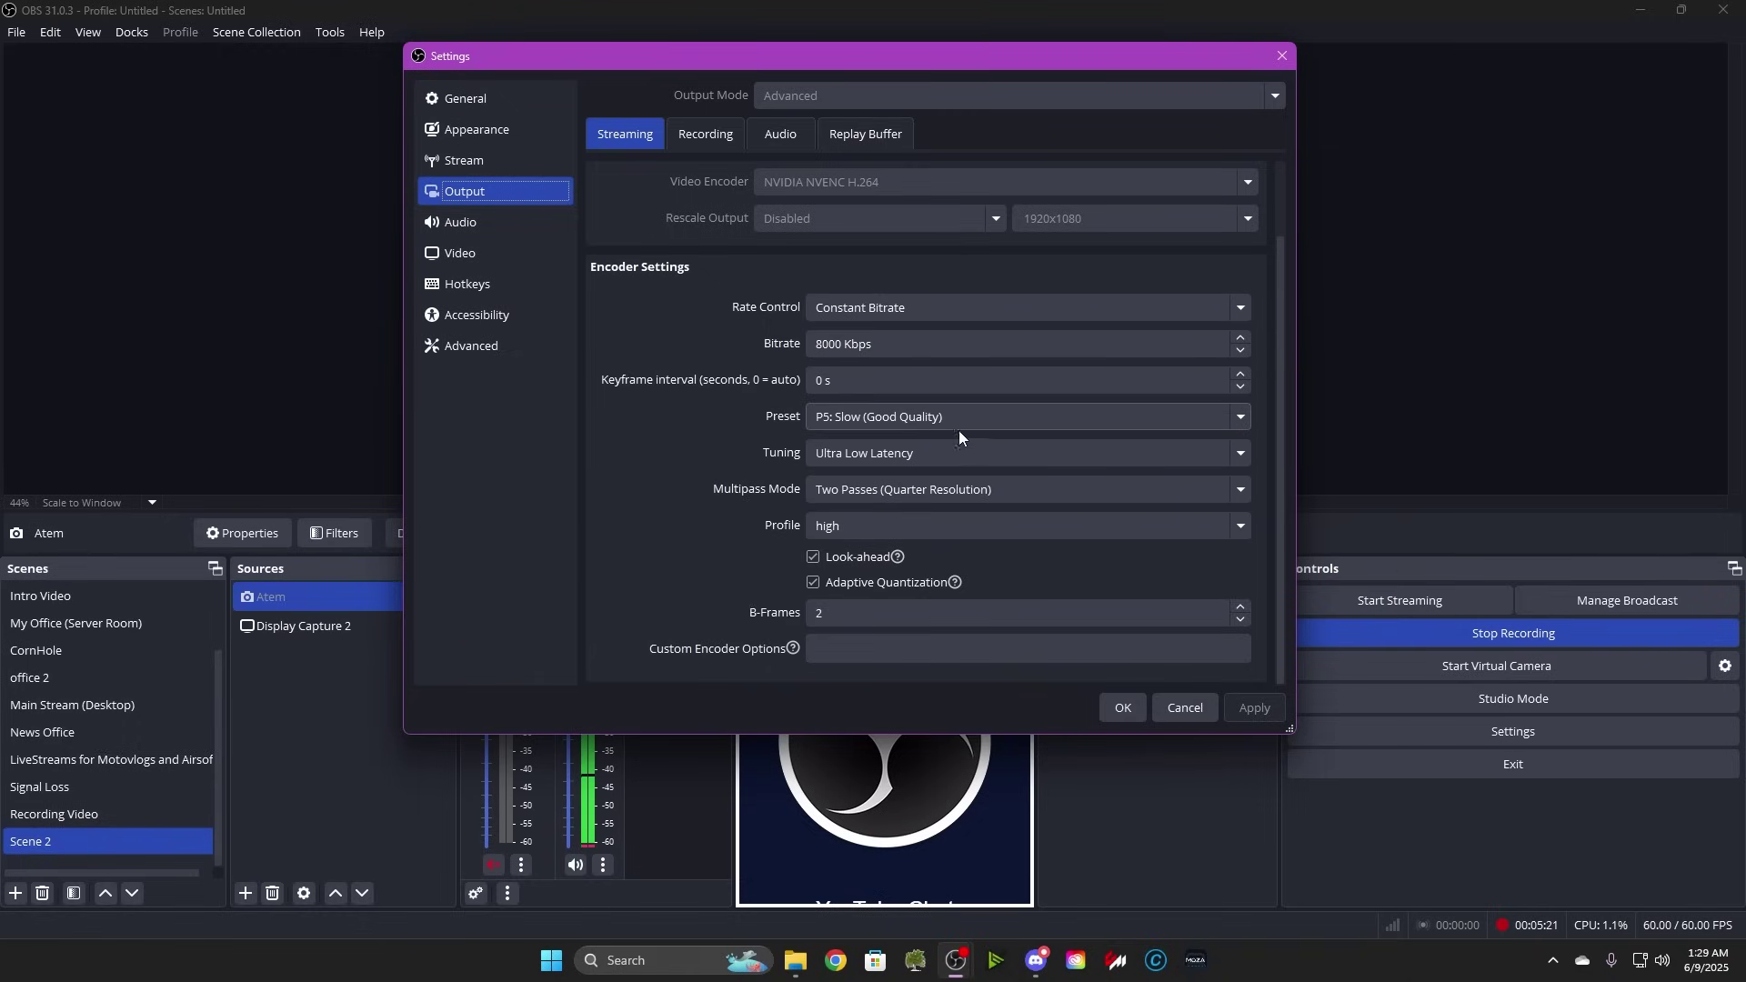
click(904, 422)
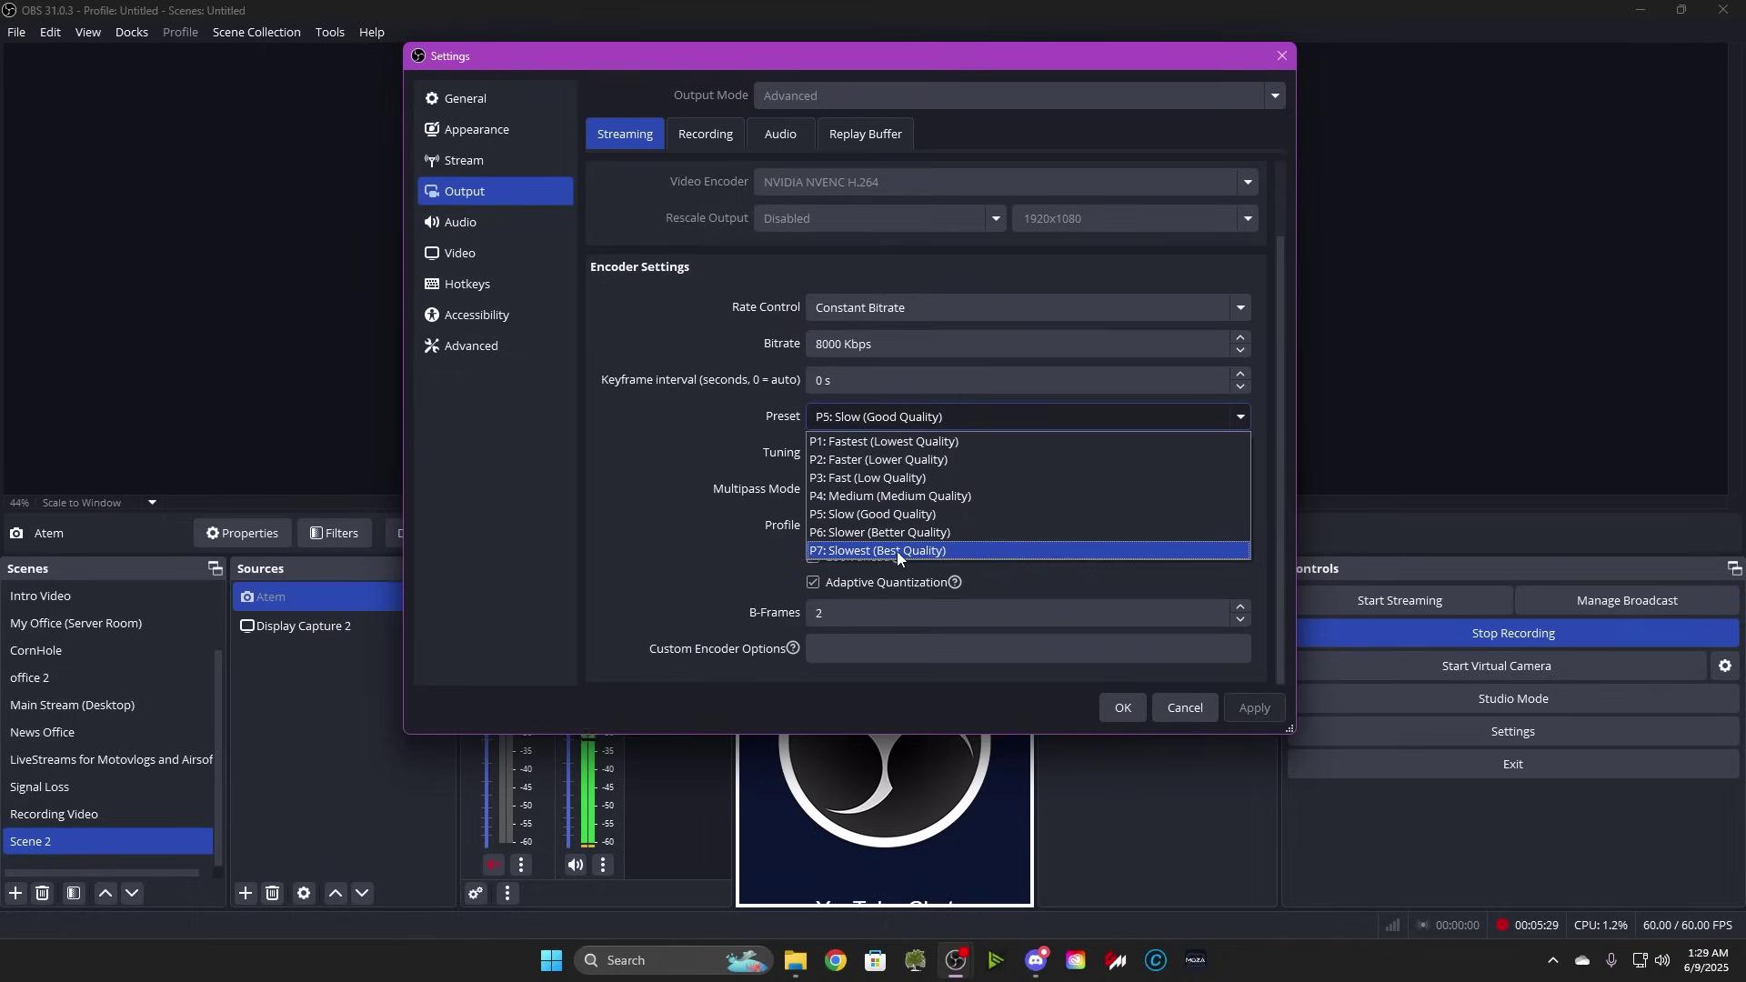
click(710, 445)
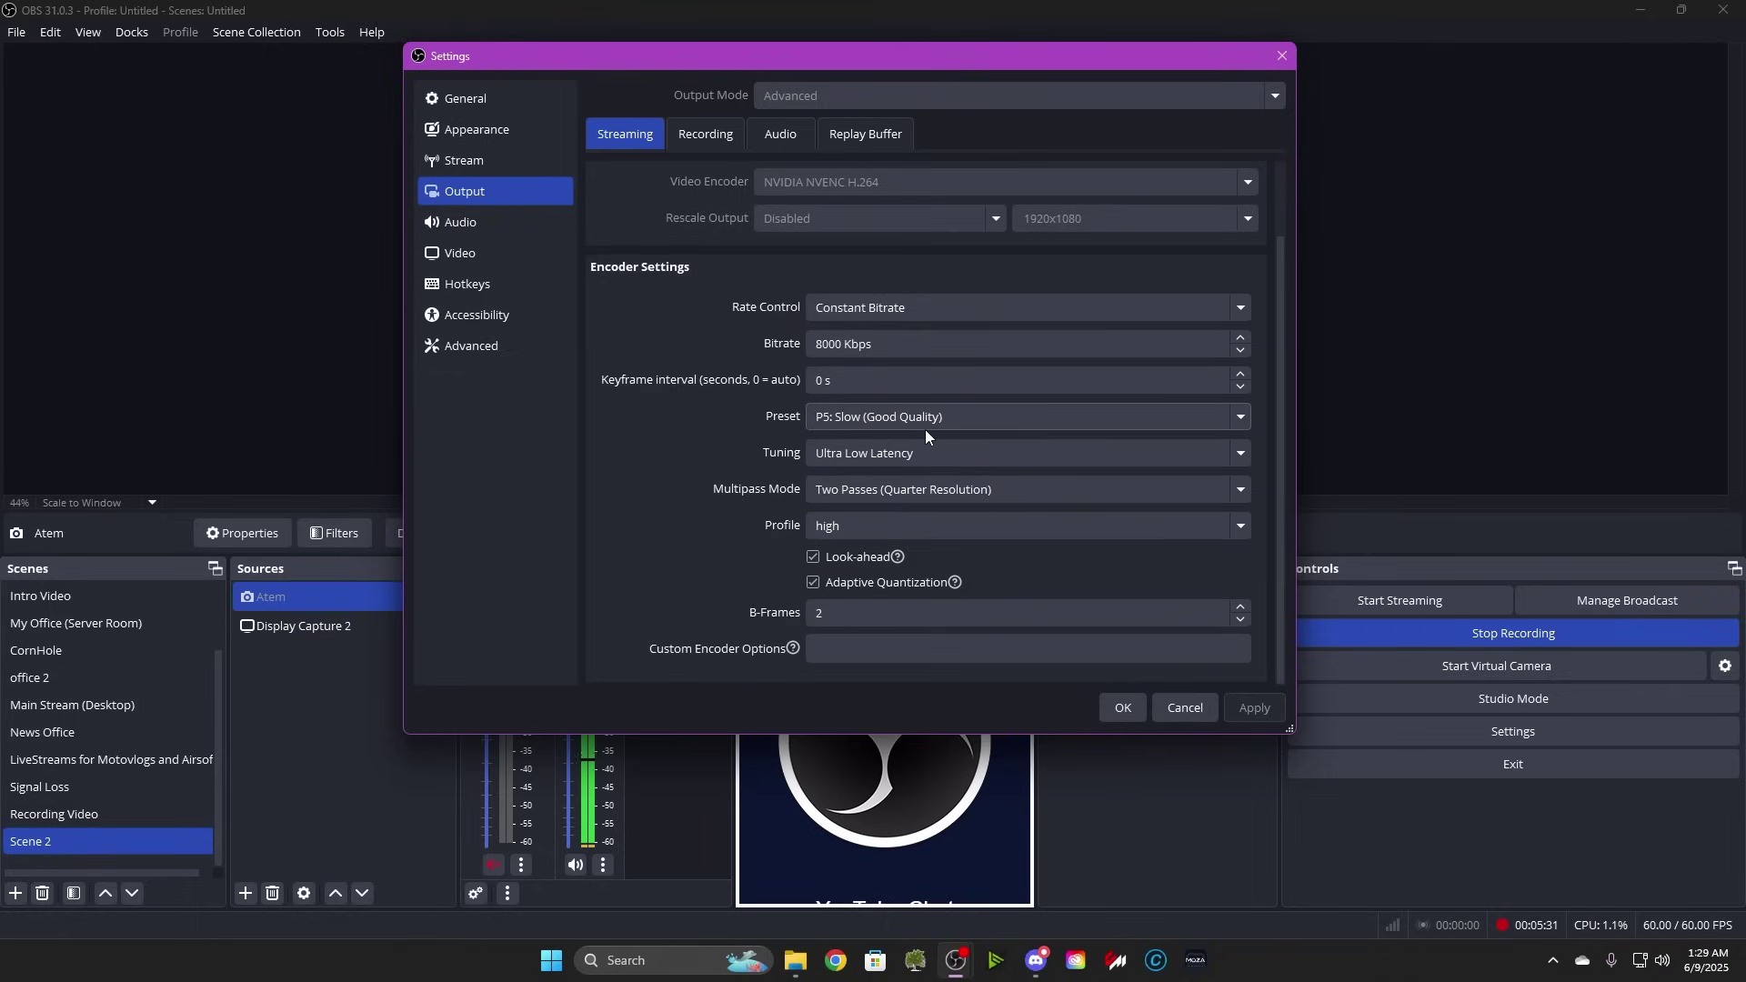
Step: Examine the tuning choices for the streaming encoder, keeping Ultra Low Latency
click(865, 459)
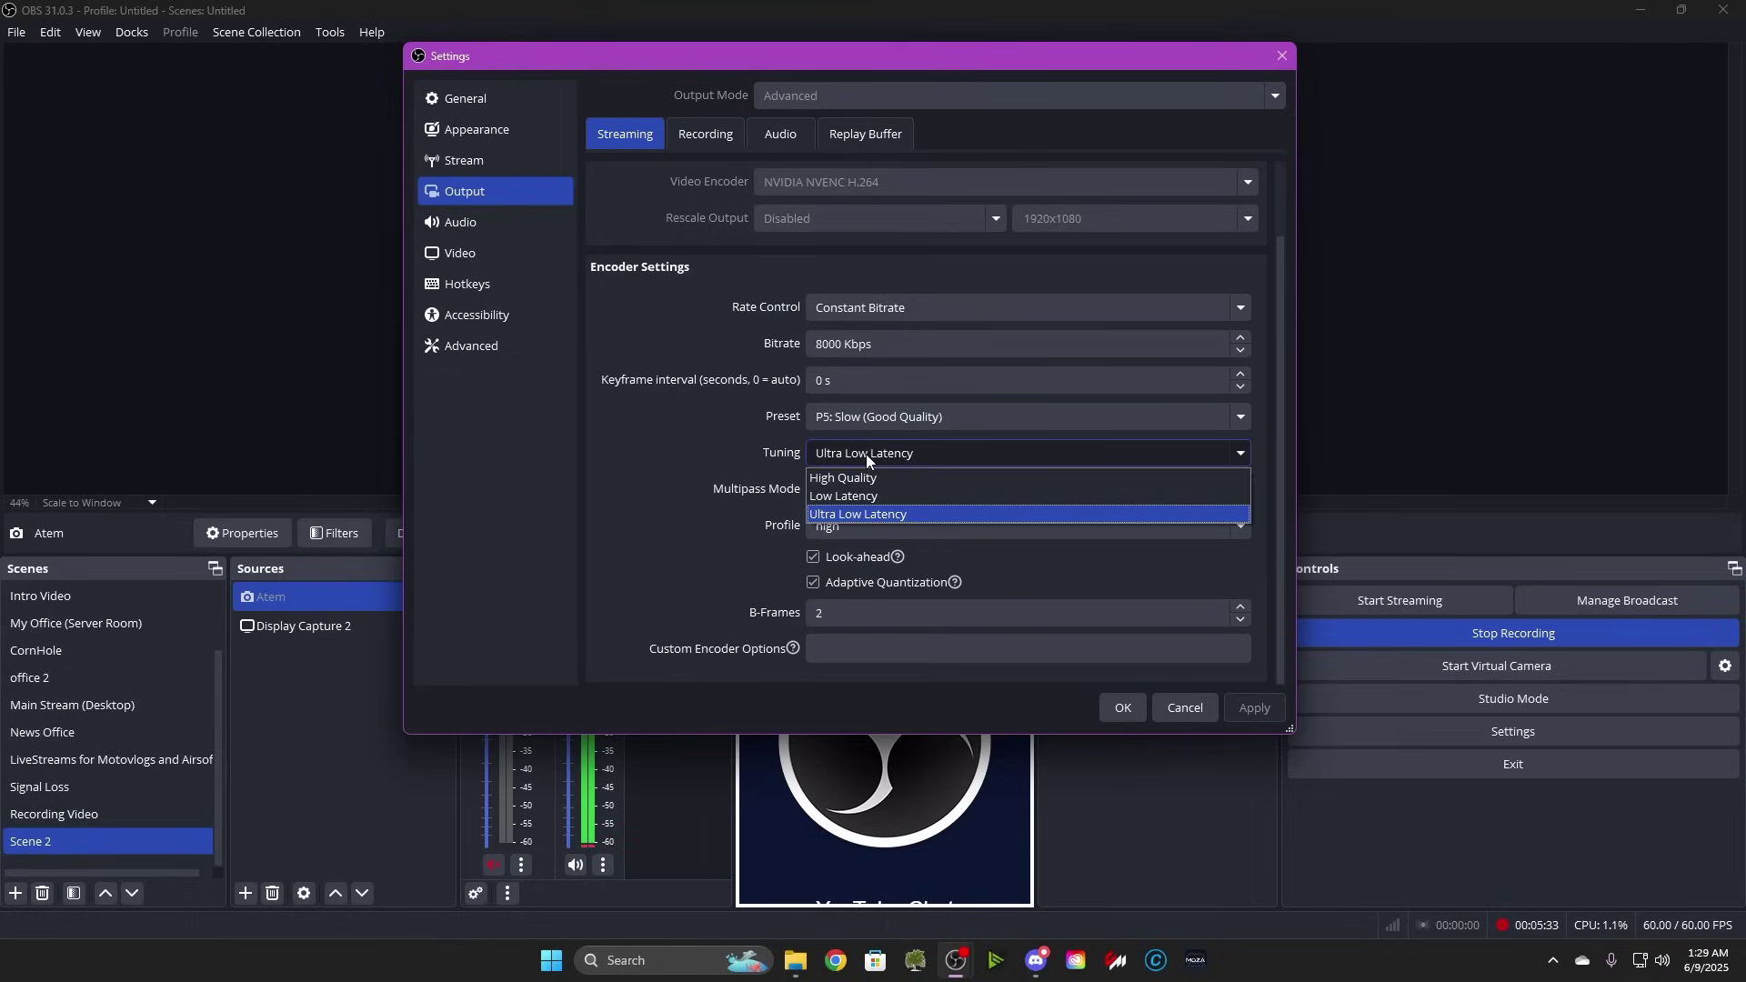
click(710, 489)
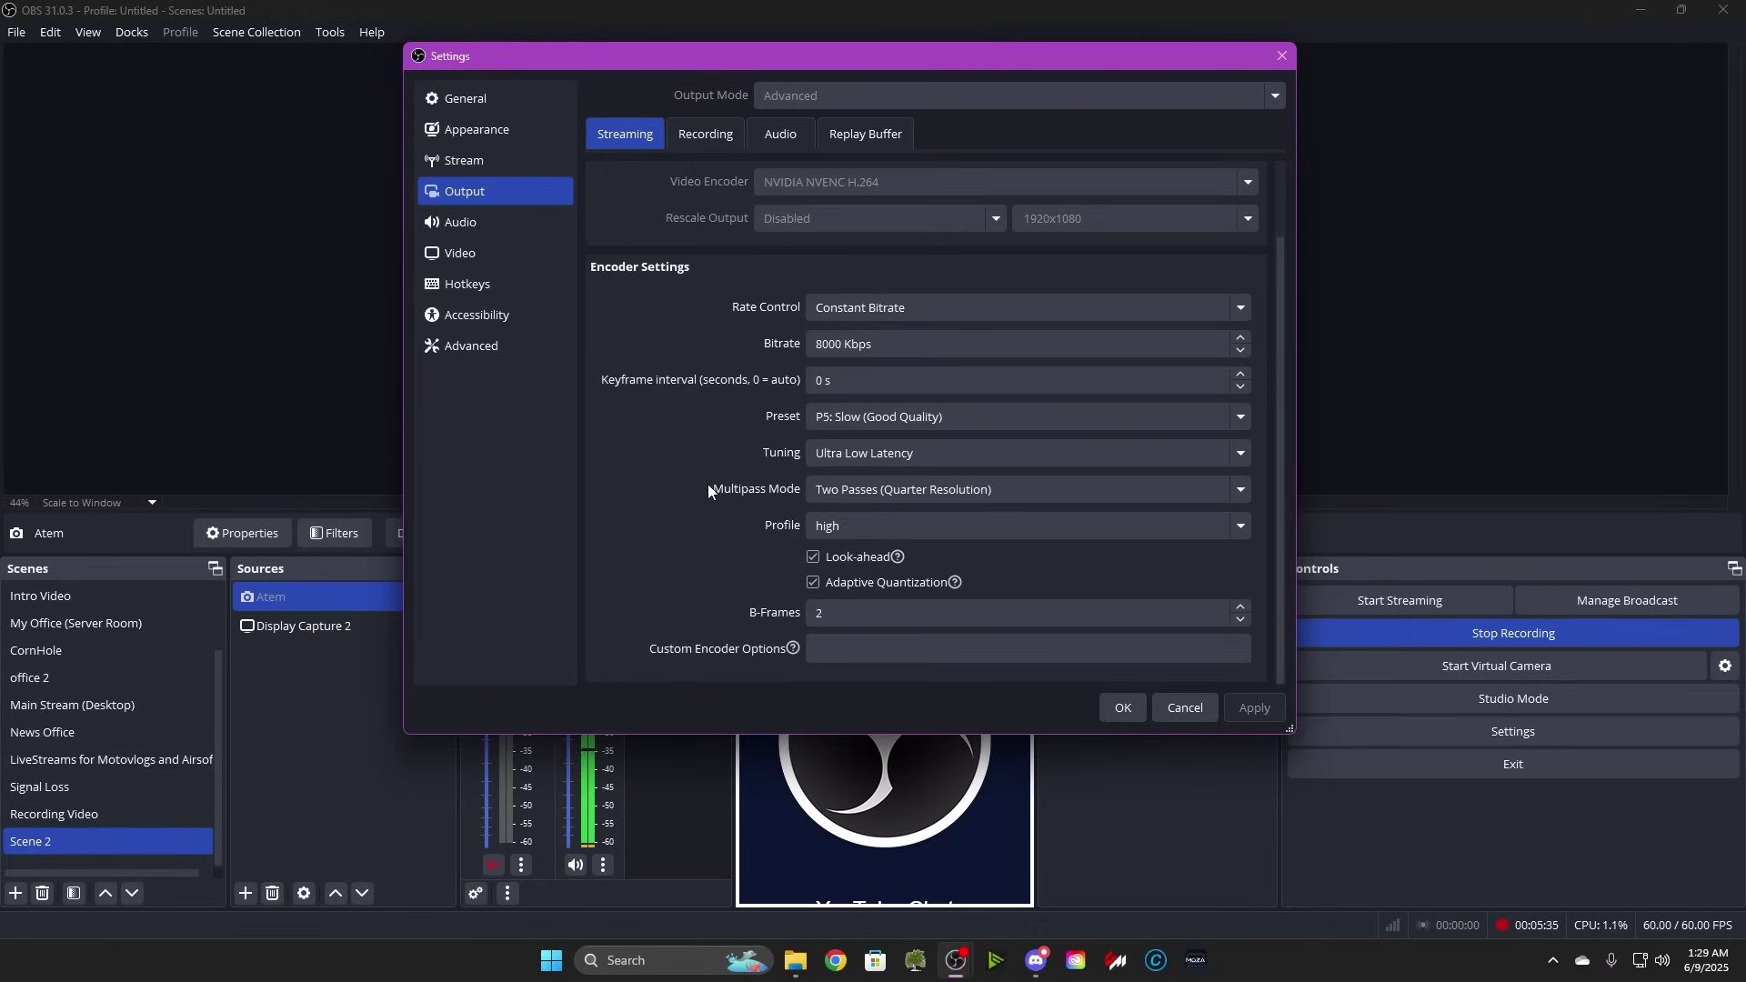
click(884, 453)
click(662, 465)
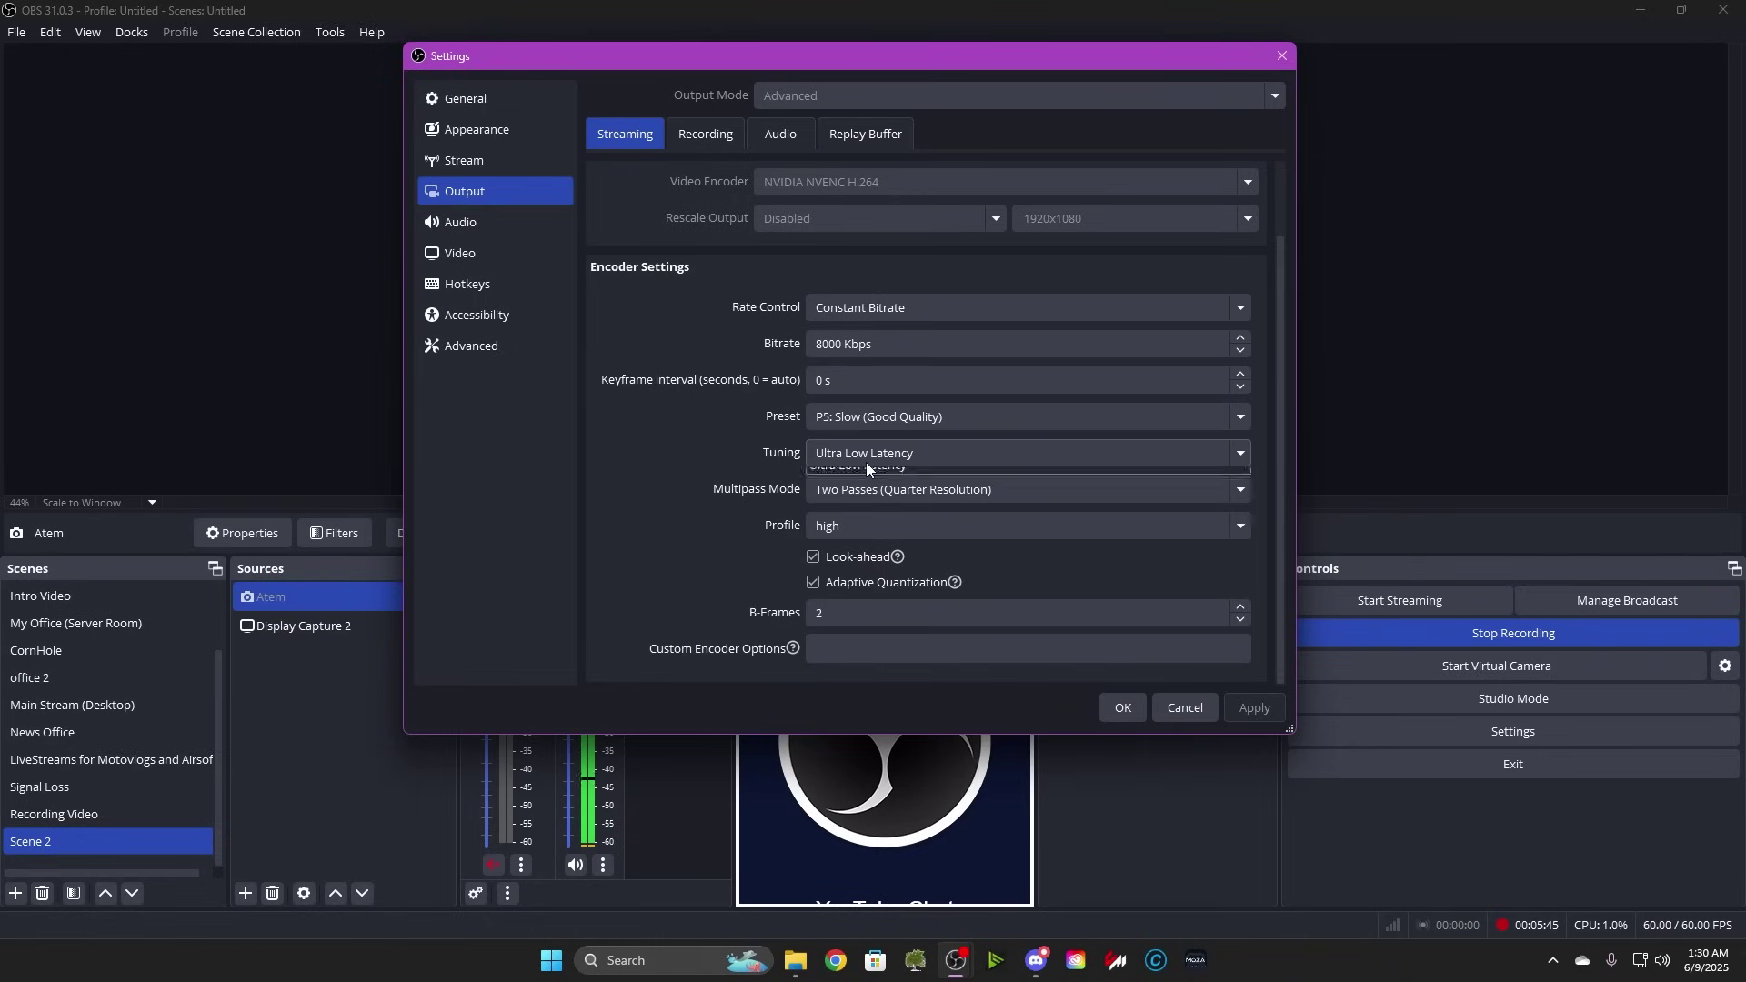
click(865, 462)
click(682, 436)
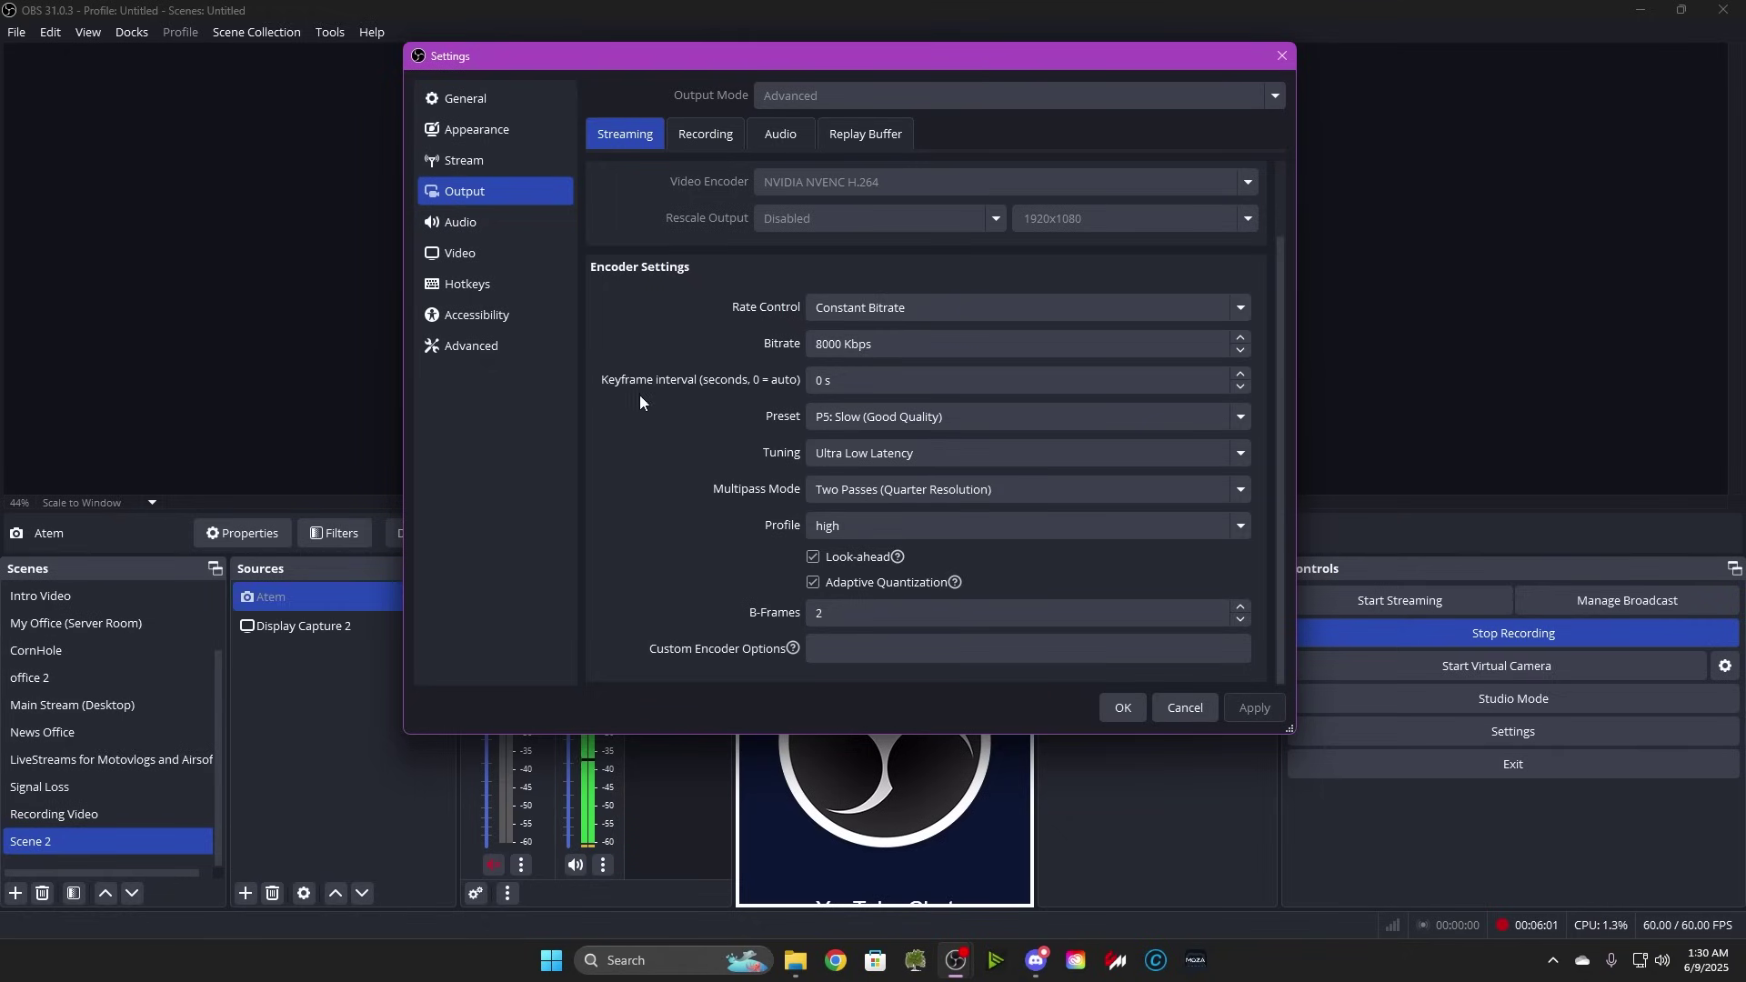
Step: Review the audio settings, including the desktop and microphone device choices, meters, monitoring device and push-to-talk options, without changing them
click(478, 224)
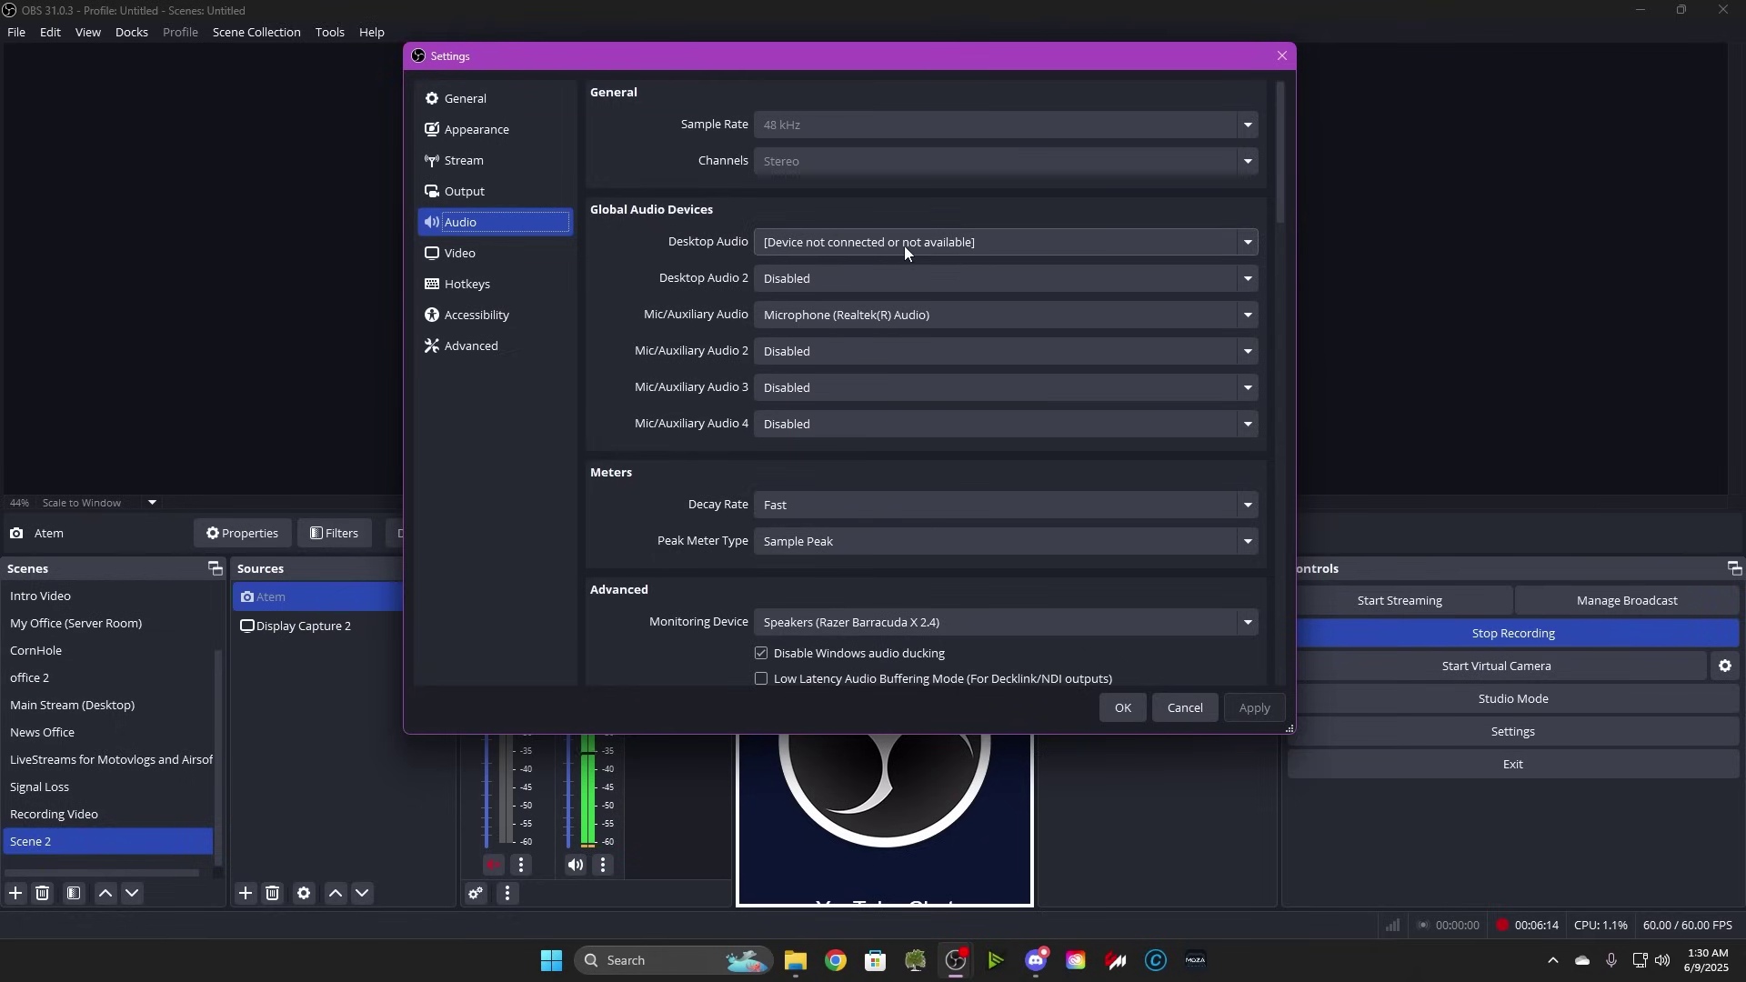
click(791, 241)
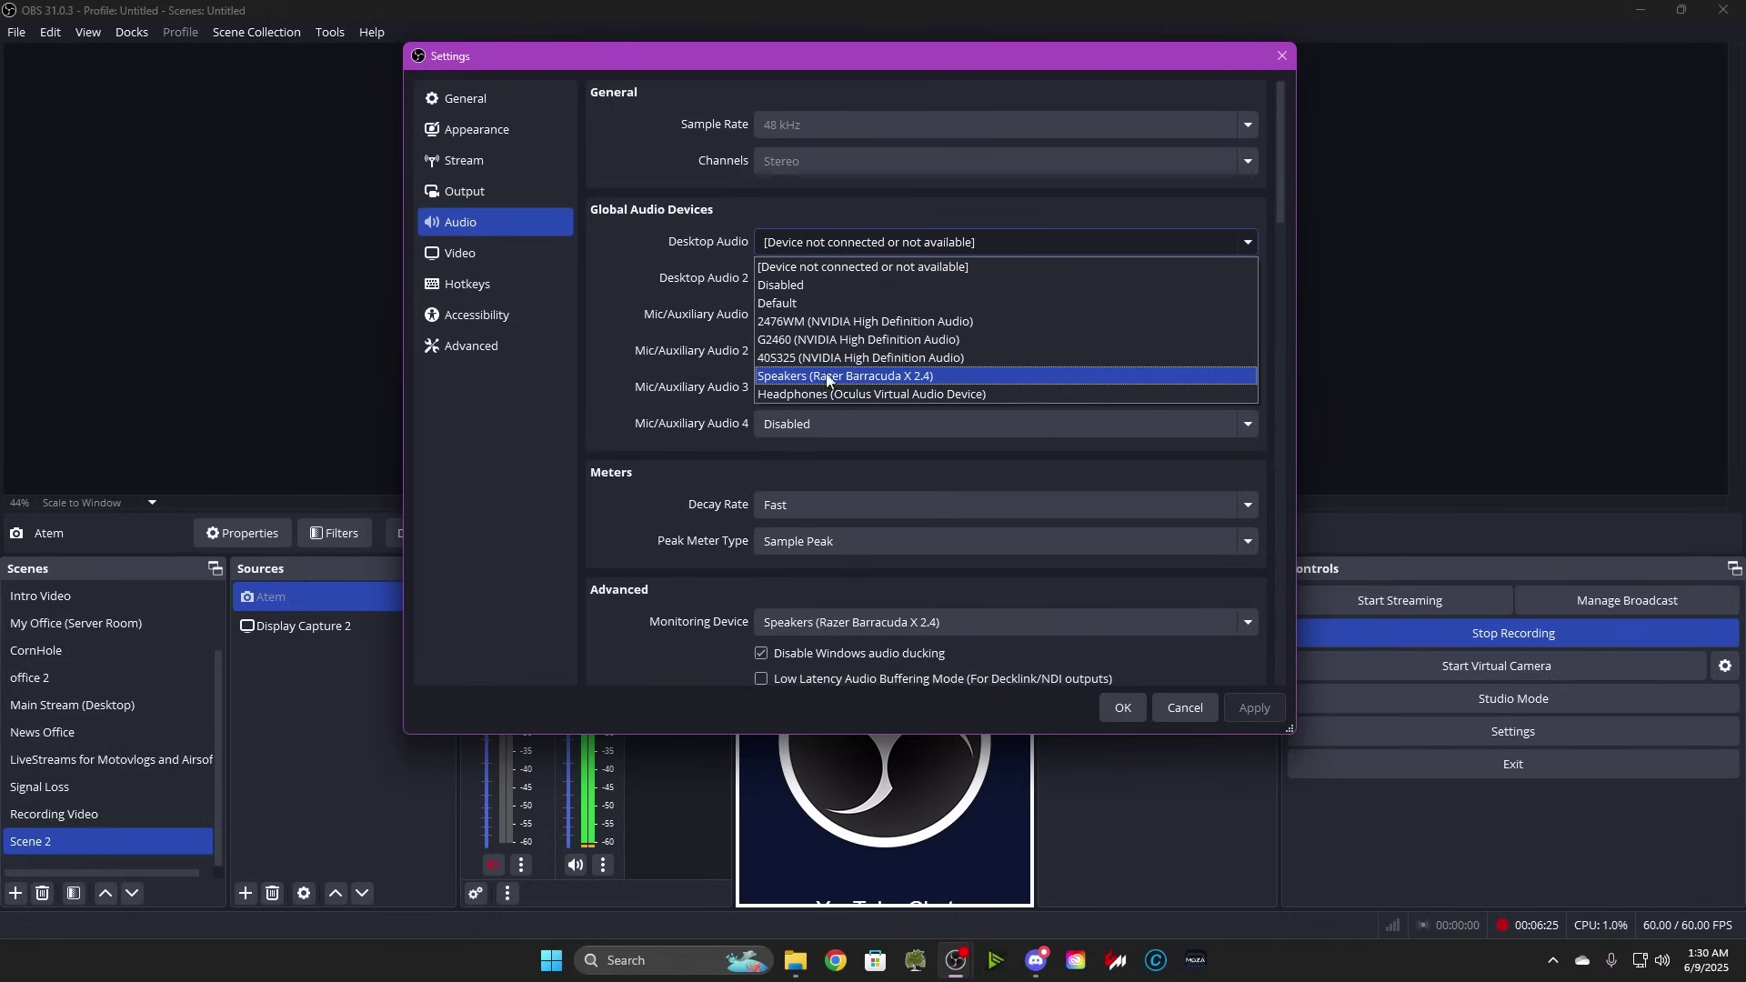
click(648, 287)
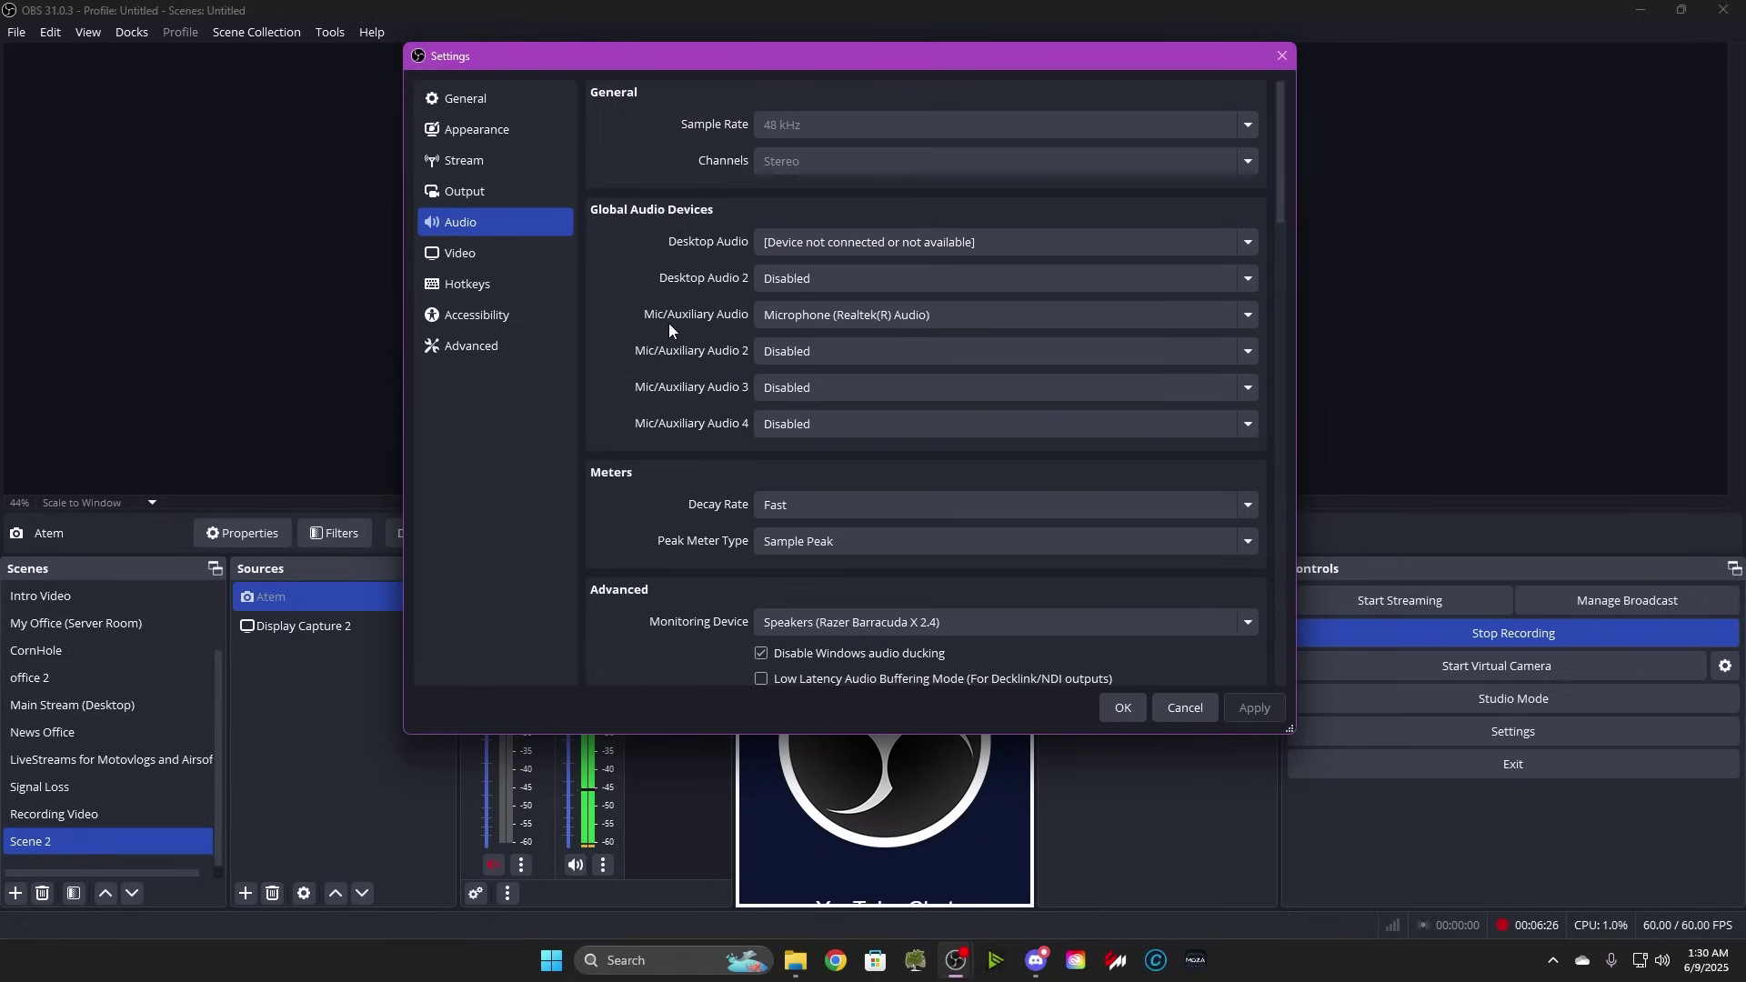
click(884, 320)
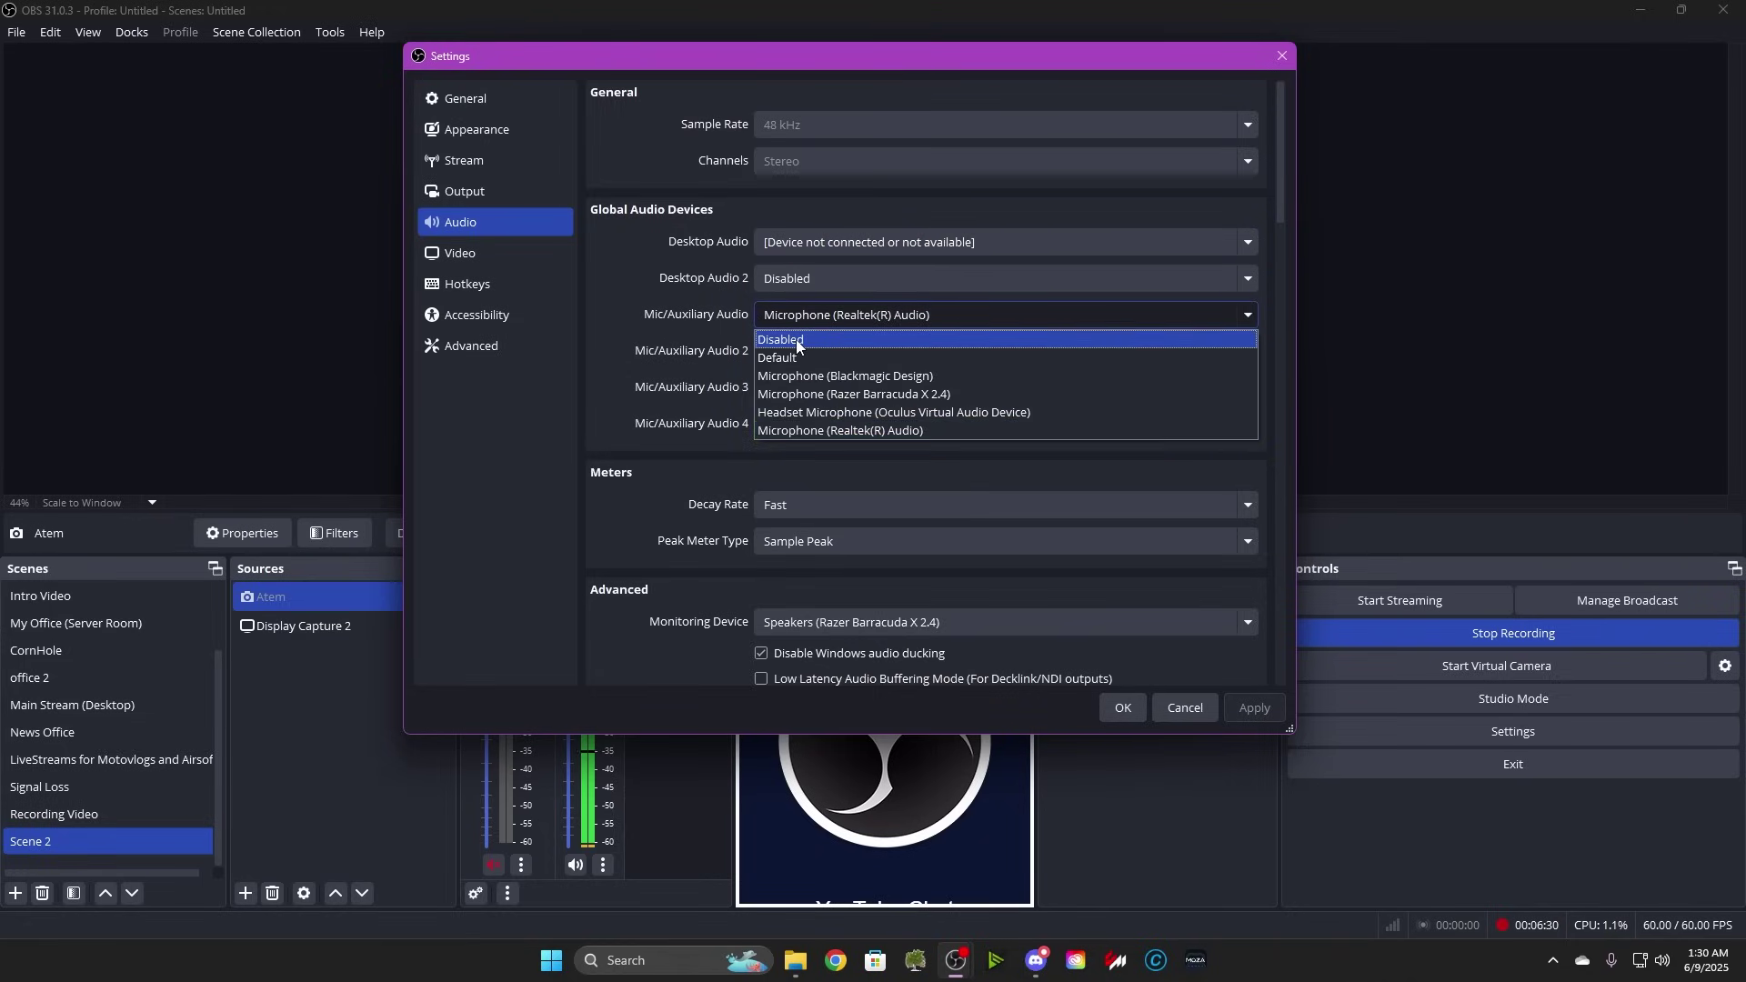
click(598, 316)
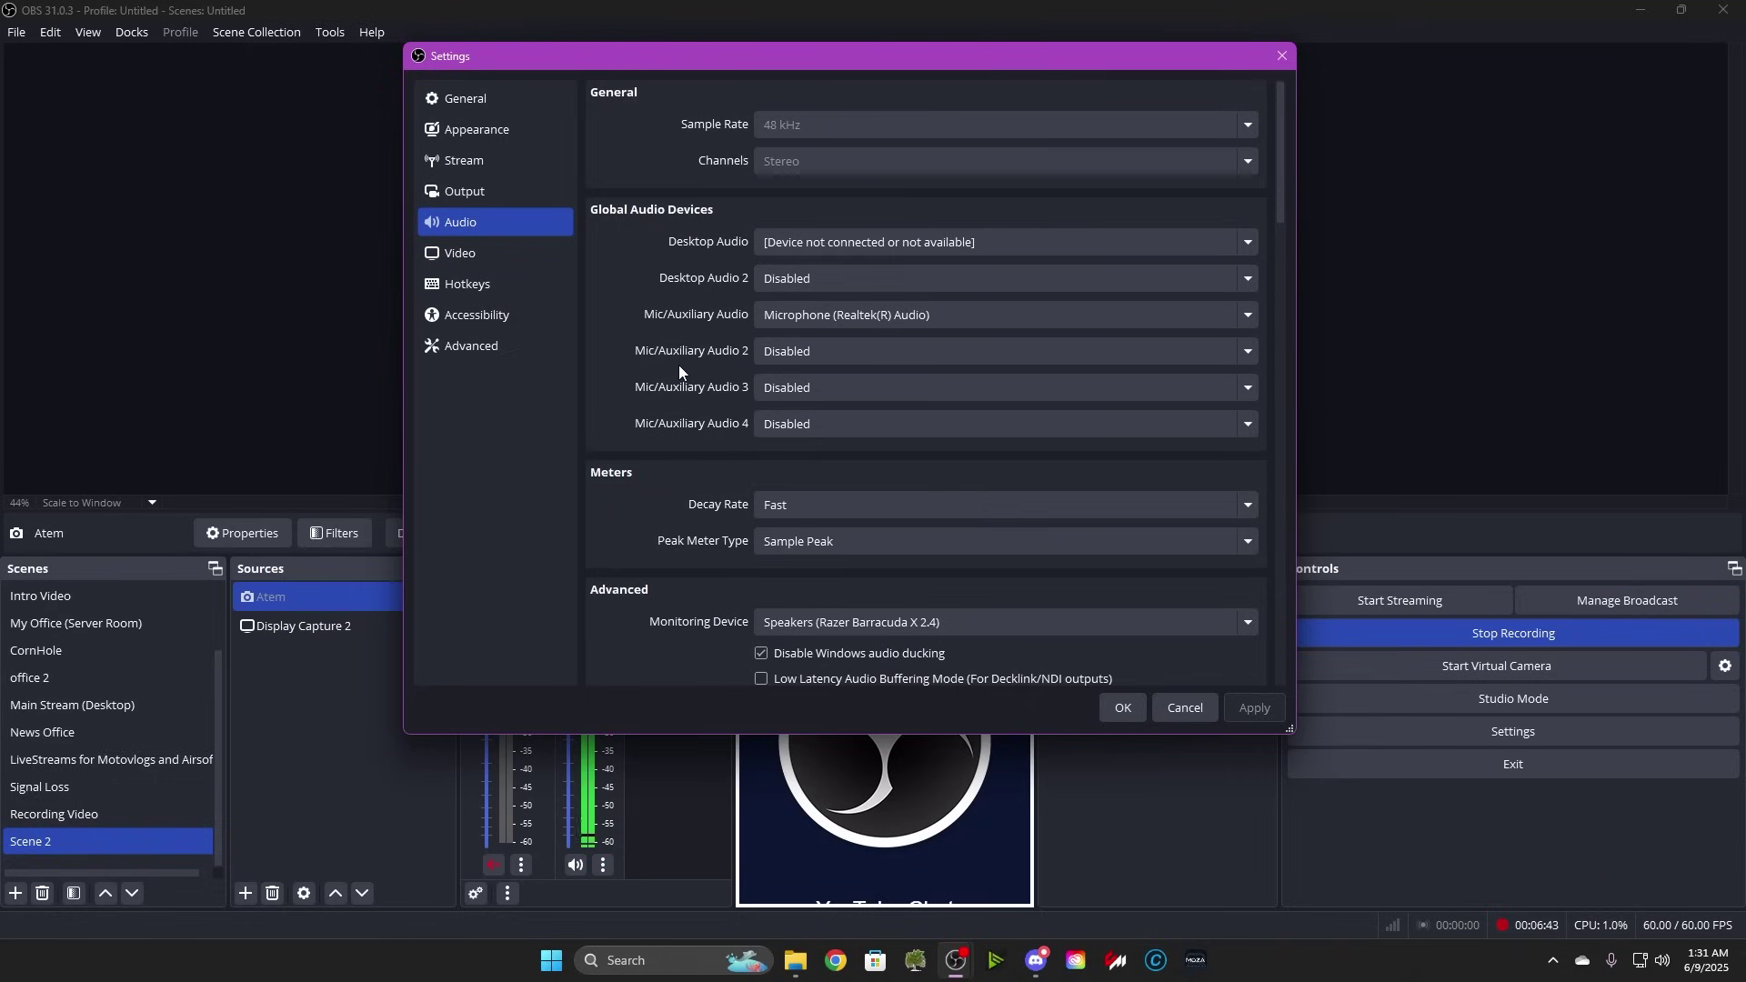
scroll(636, 432, down, 1)
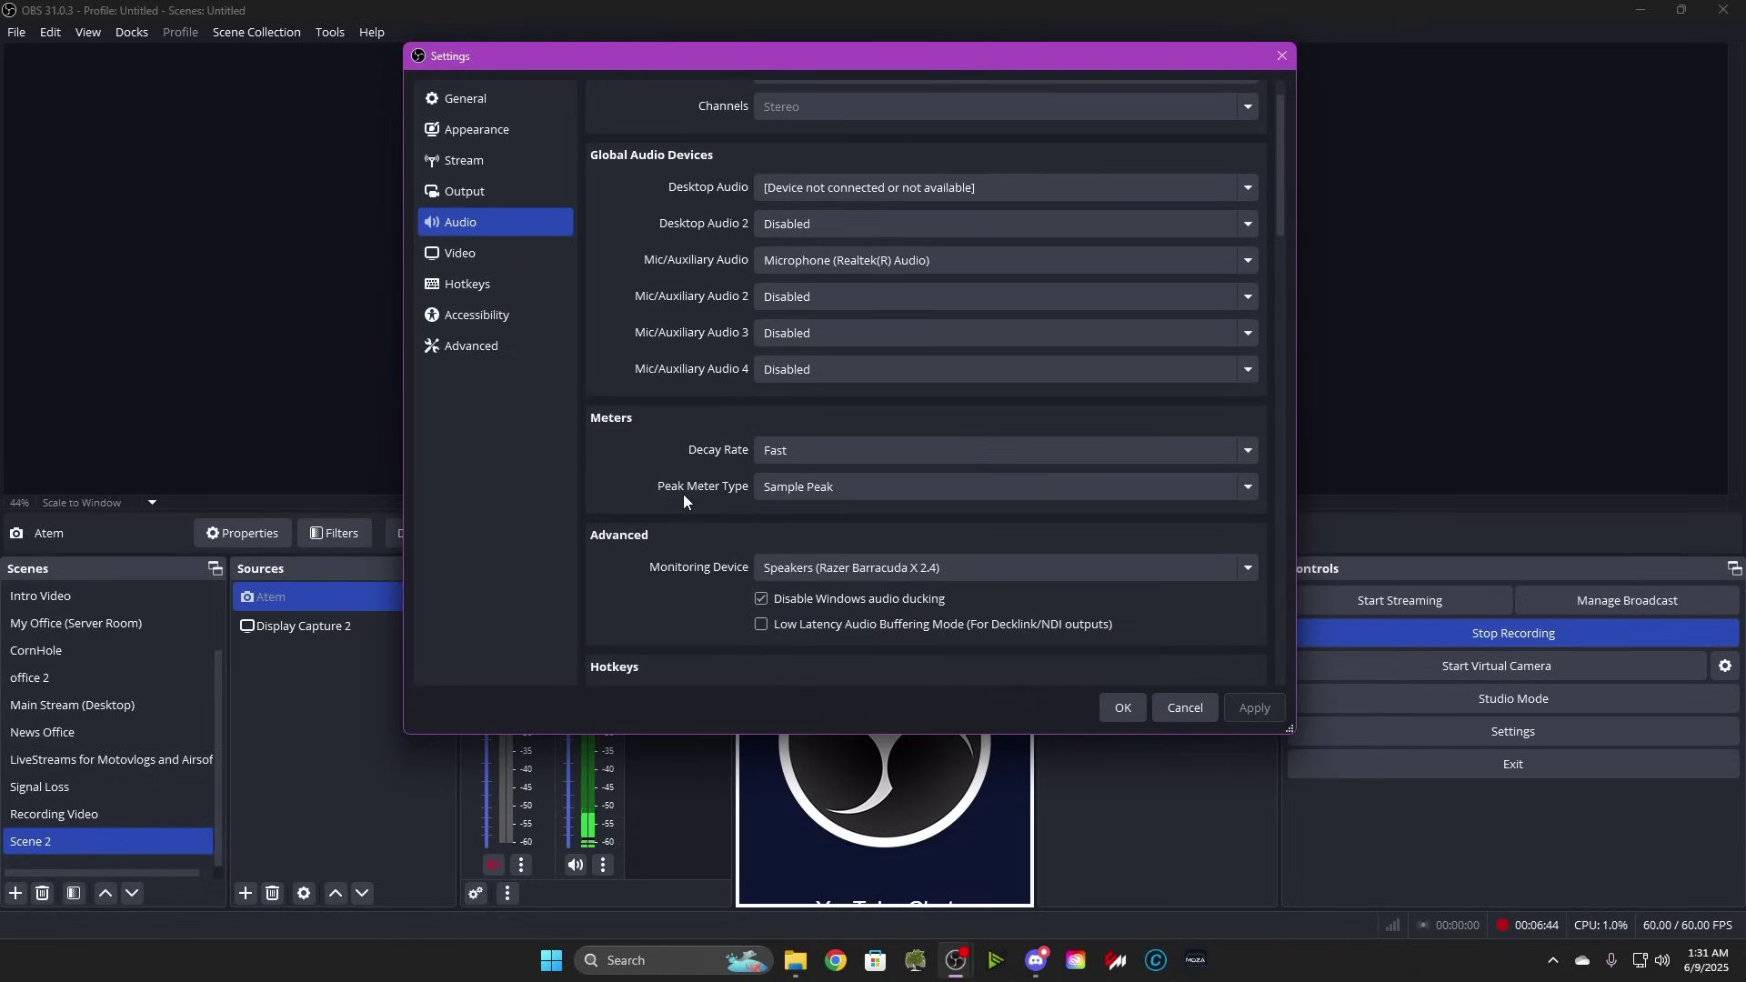
scroll(687, 481, down, 4)
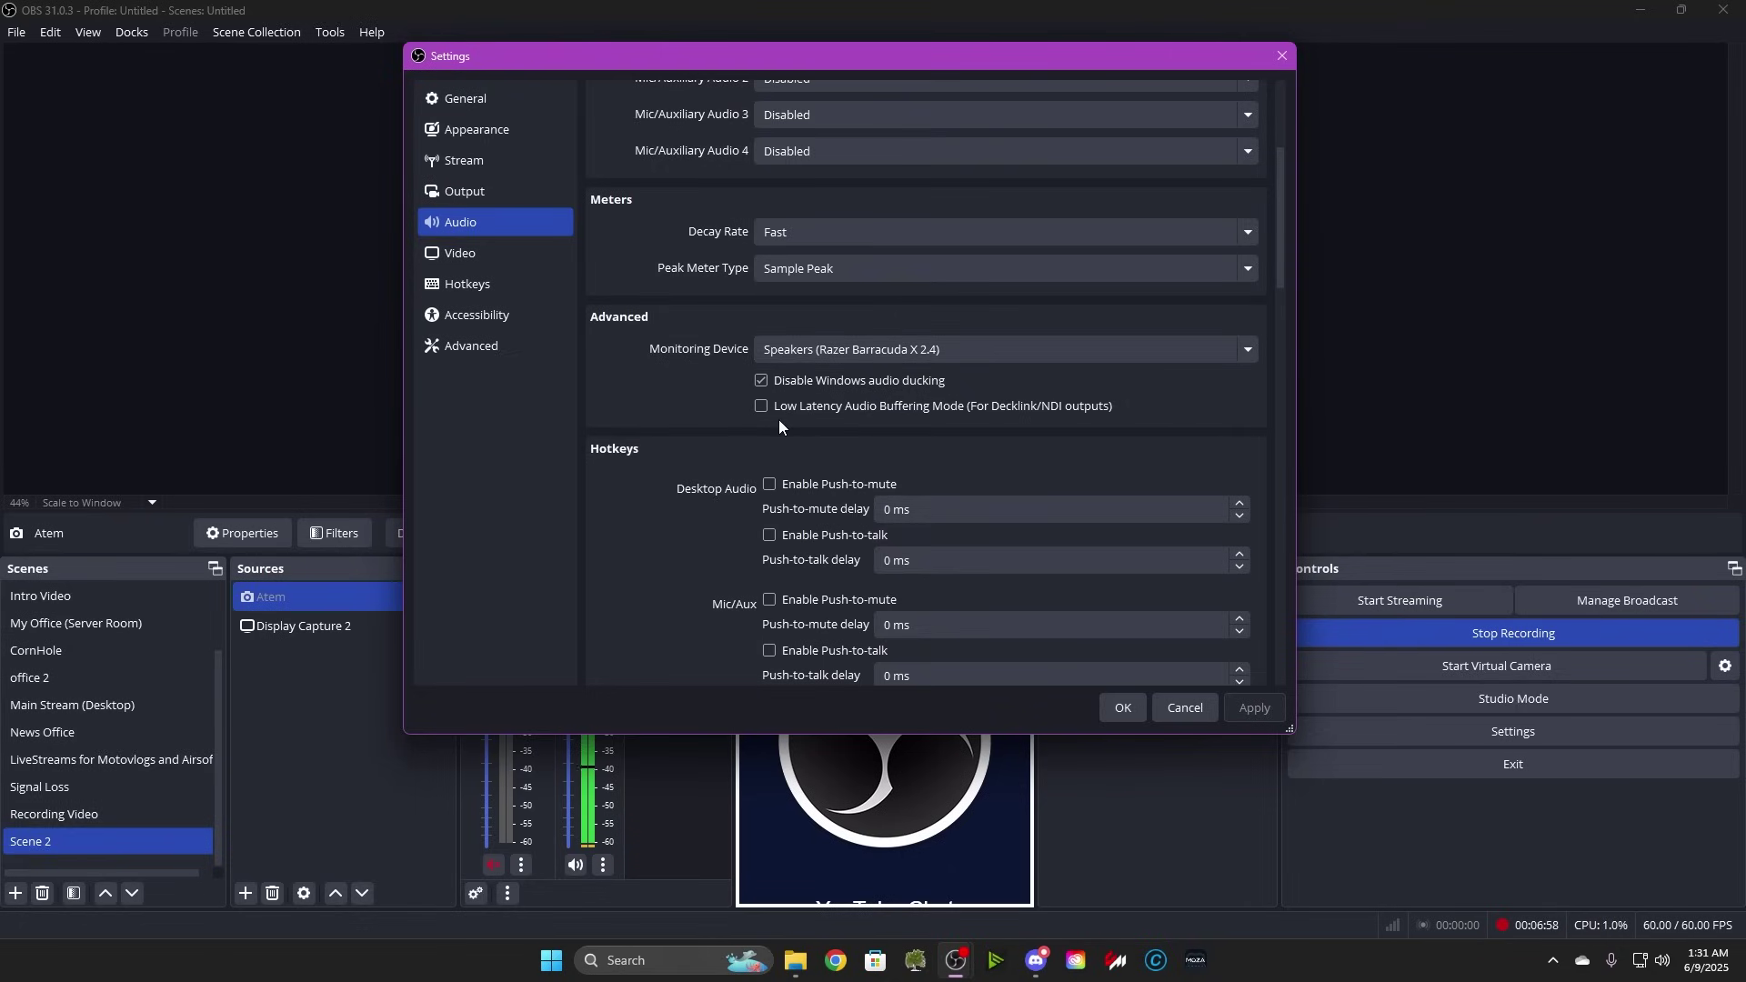
Step: Review the video resolution and frame rate settings and look through the hotkey assignments
click(515, 253)
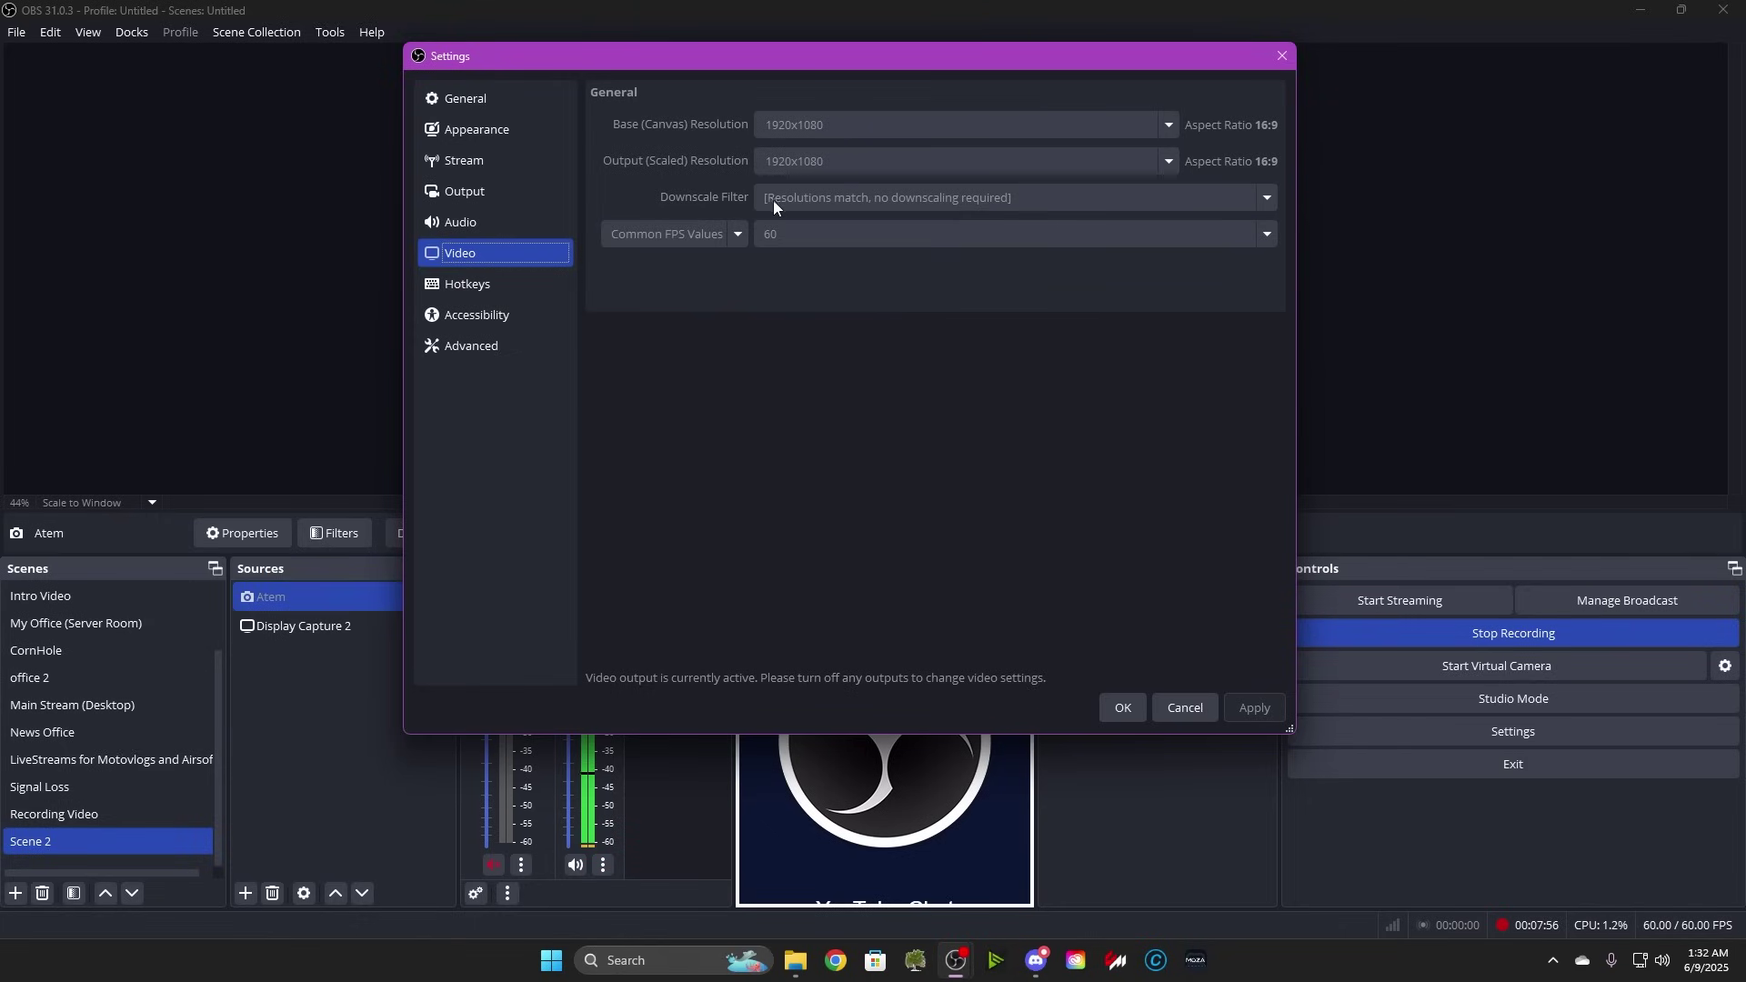
click(528, 289)
scroll(709, 374, down, 4)
scroll(709, 374, down, 3)
scroll(709, 374, up, 1)
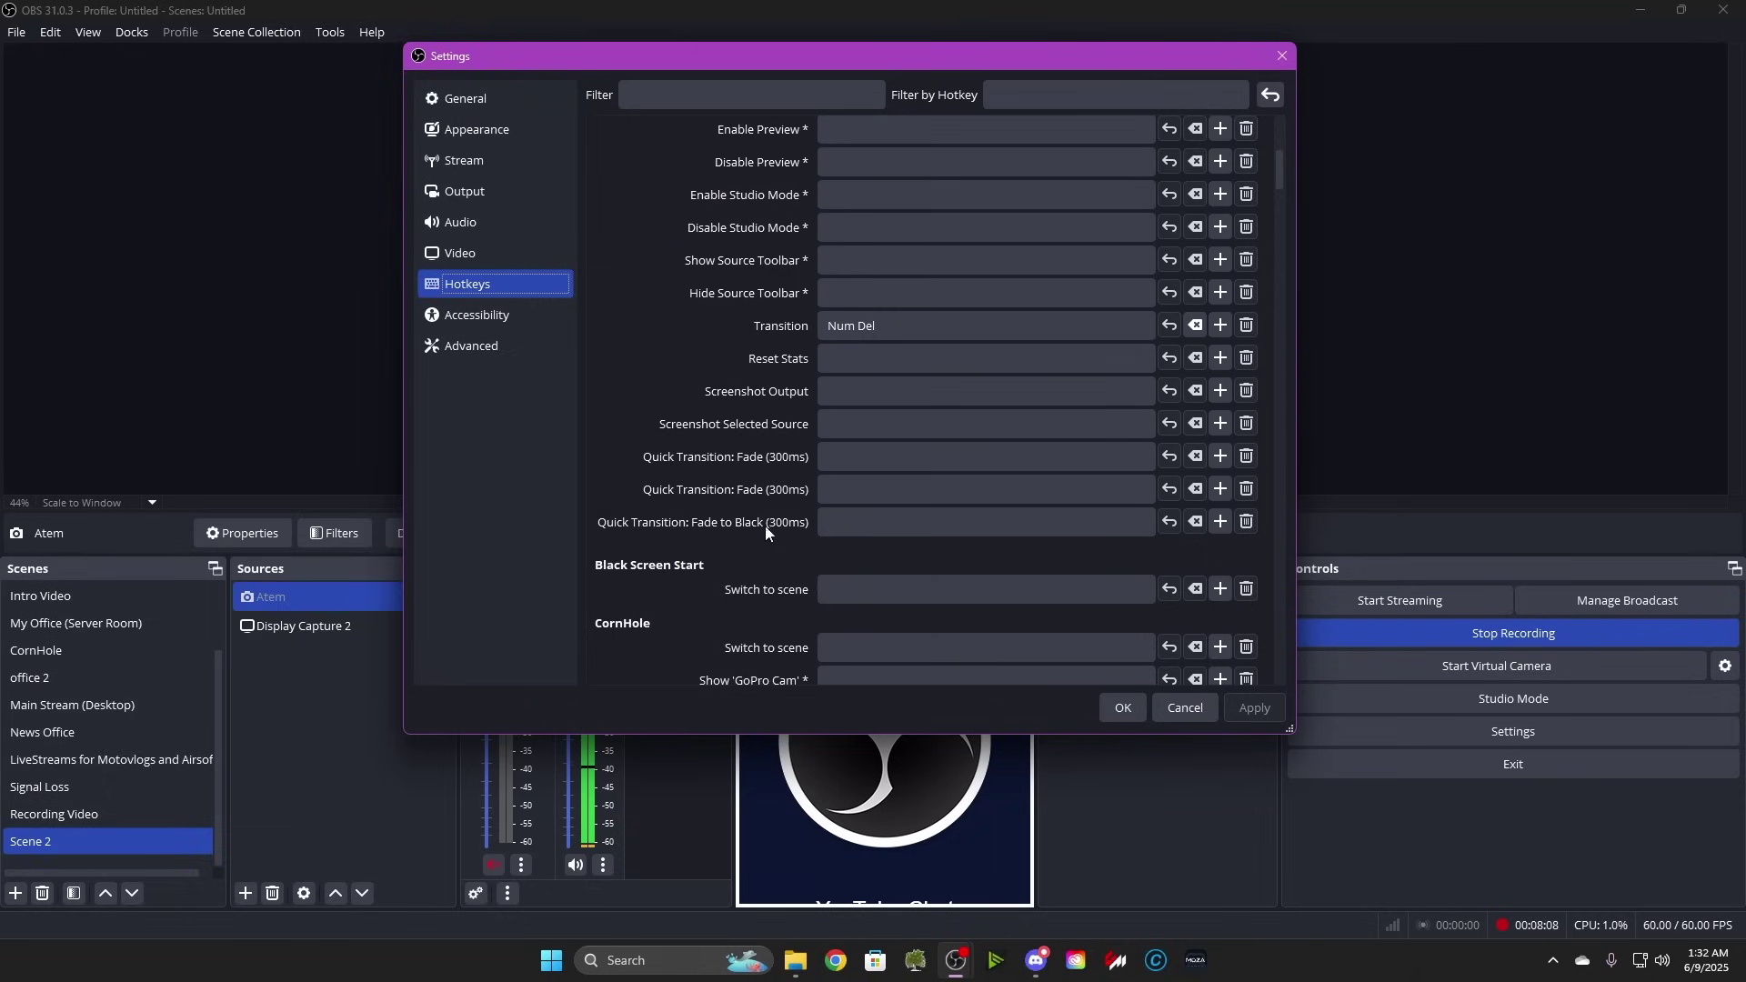
Step: Review the accessibility colors and the advanced recording, stream delay, reconnect and network settings, and close the settings
click(493, 318)
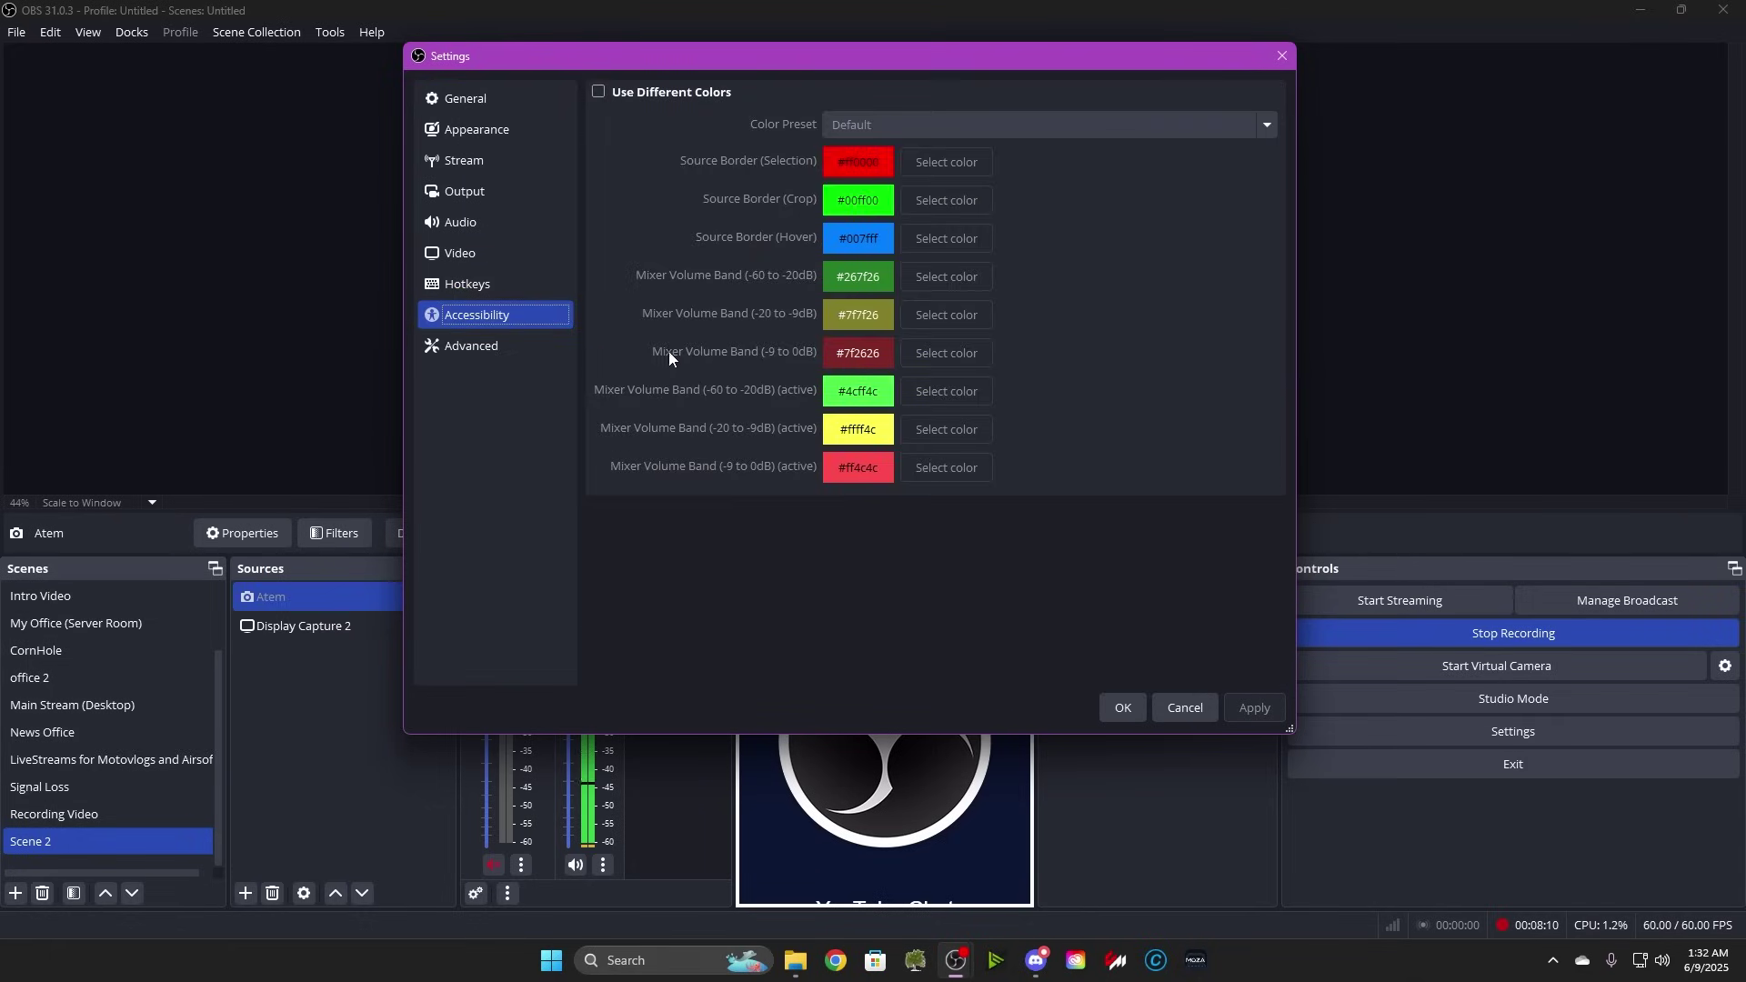
click(455, 342)
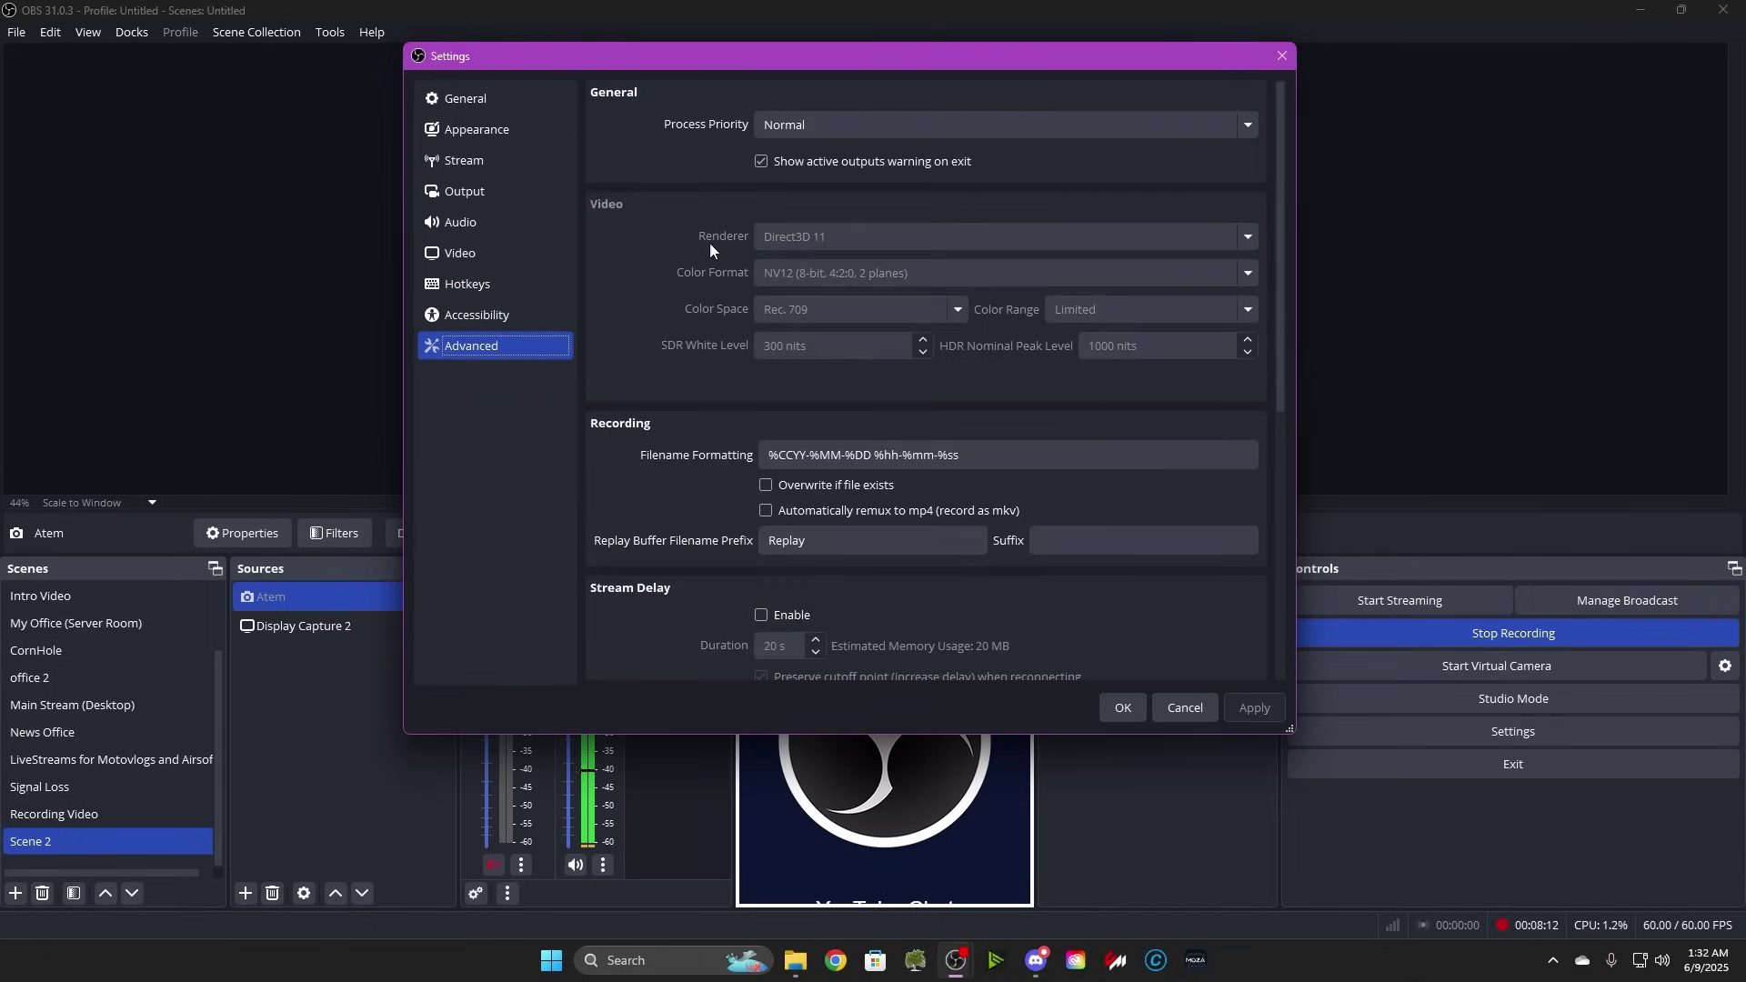
scroll(705, 226, down, 6)
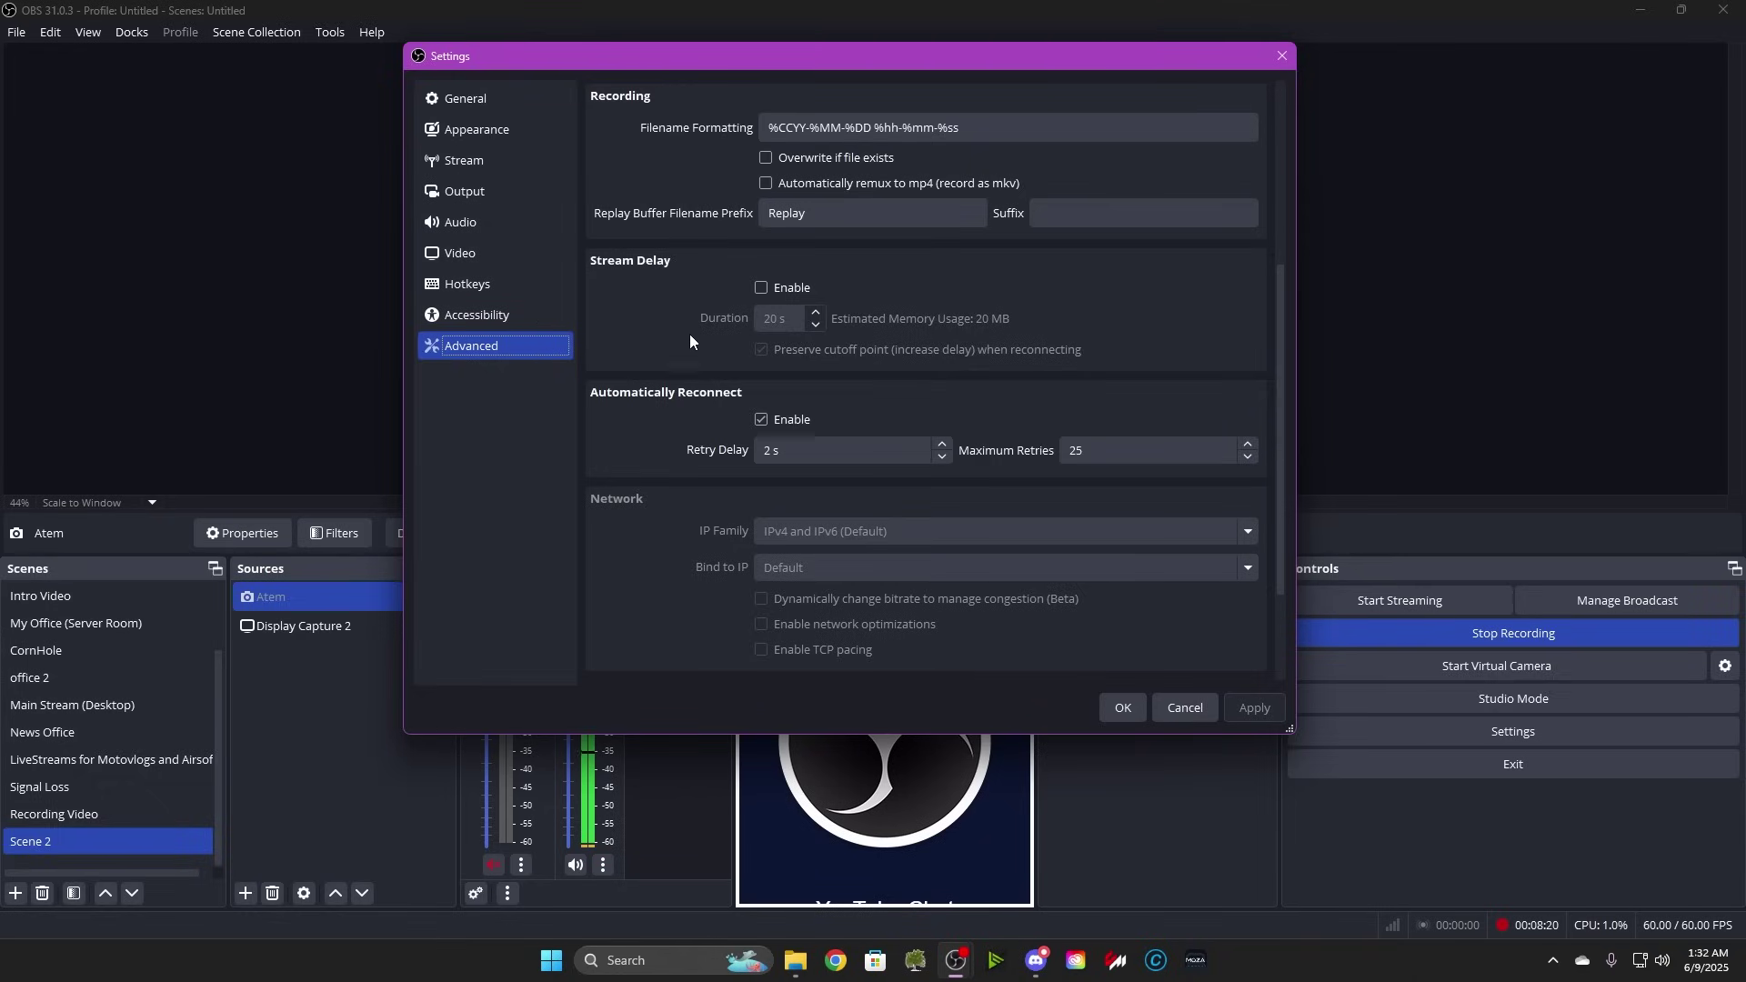
scroll(718, 537, down, 3)
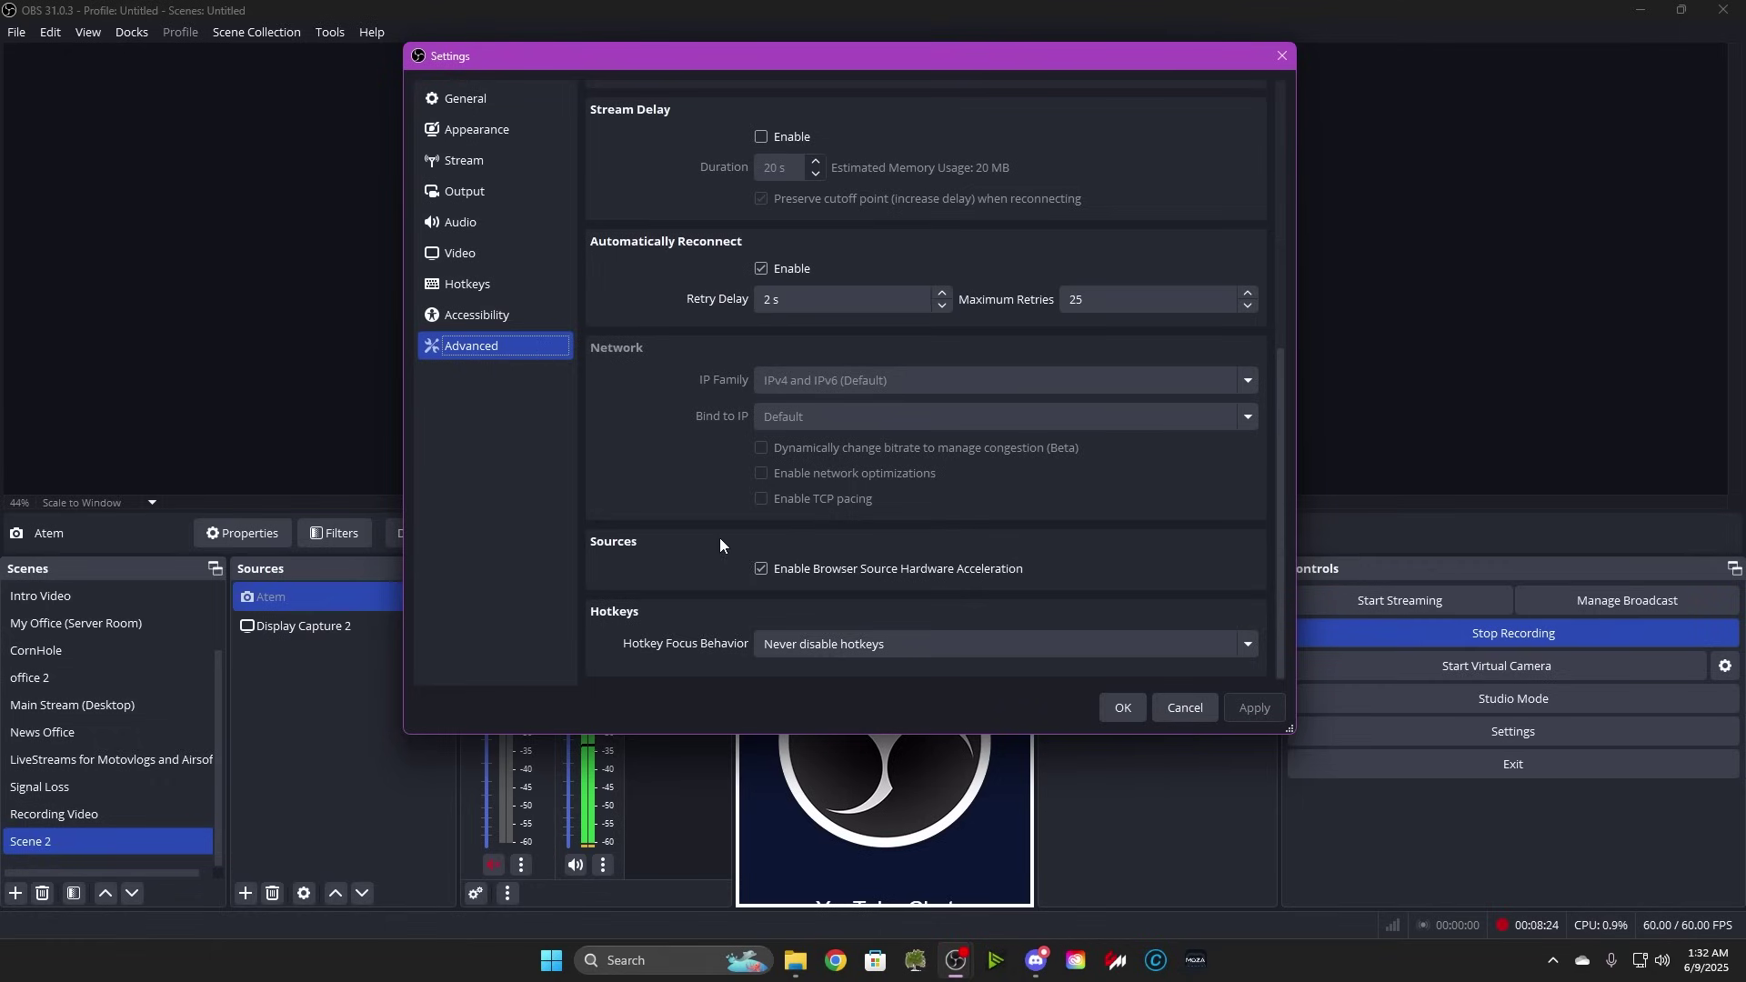
click(1121, 708)
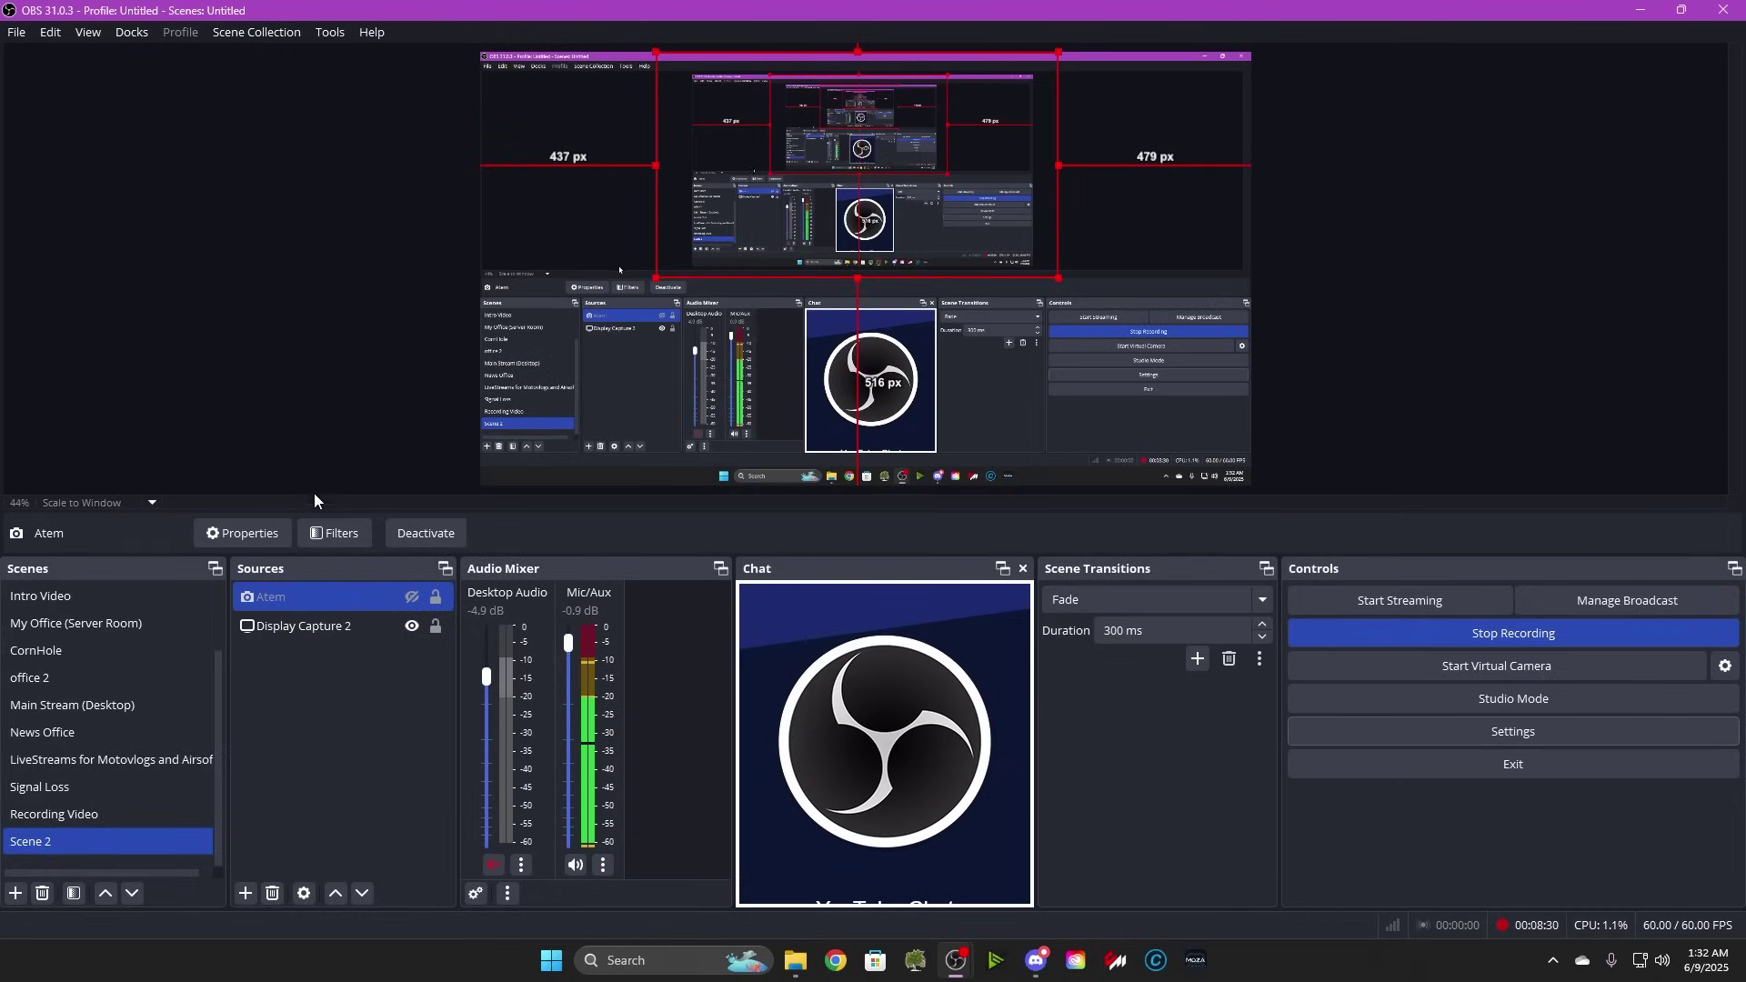
Step: Show the Atem source in Scene 2 and enable Studio Mode with Main Stream (Desktop) as the preview scene
click(412, 599)
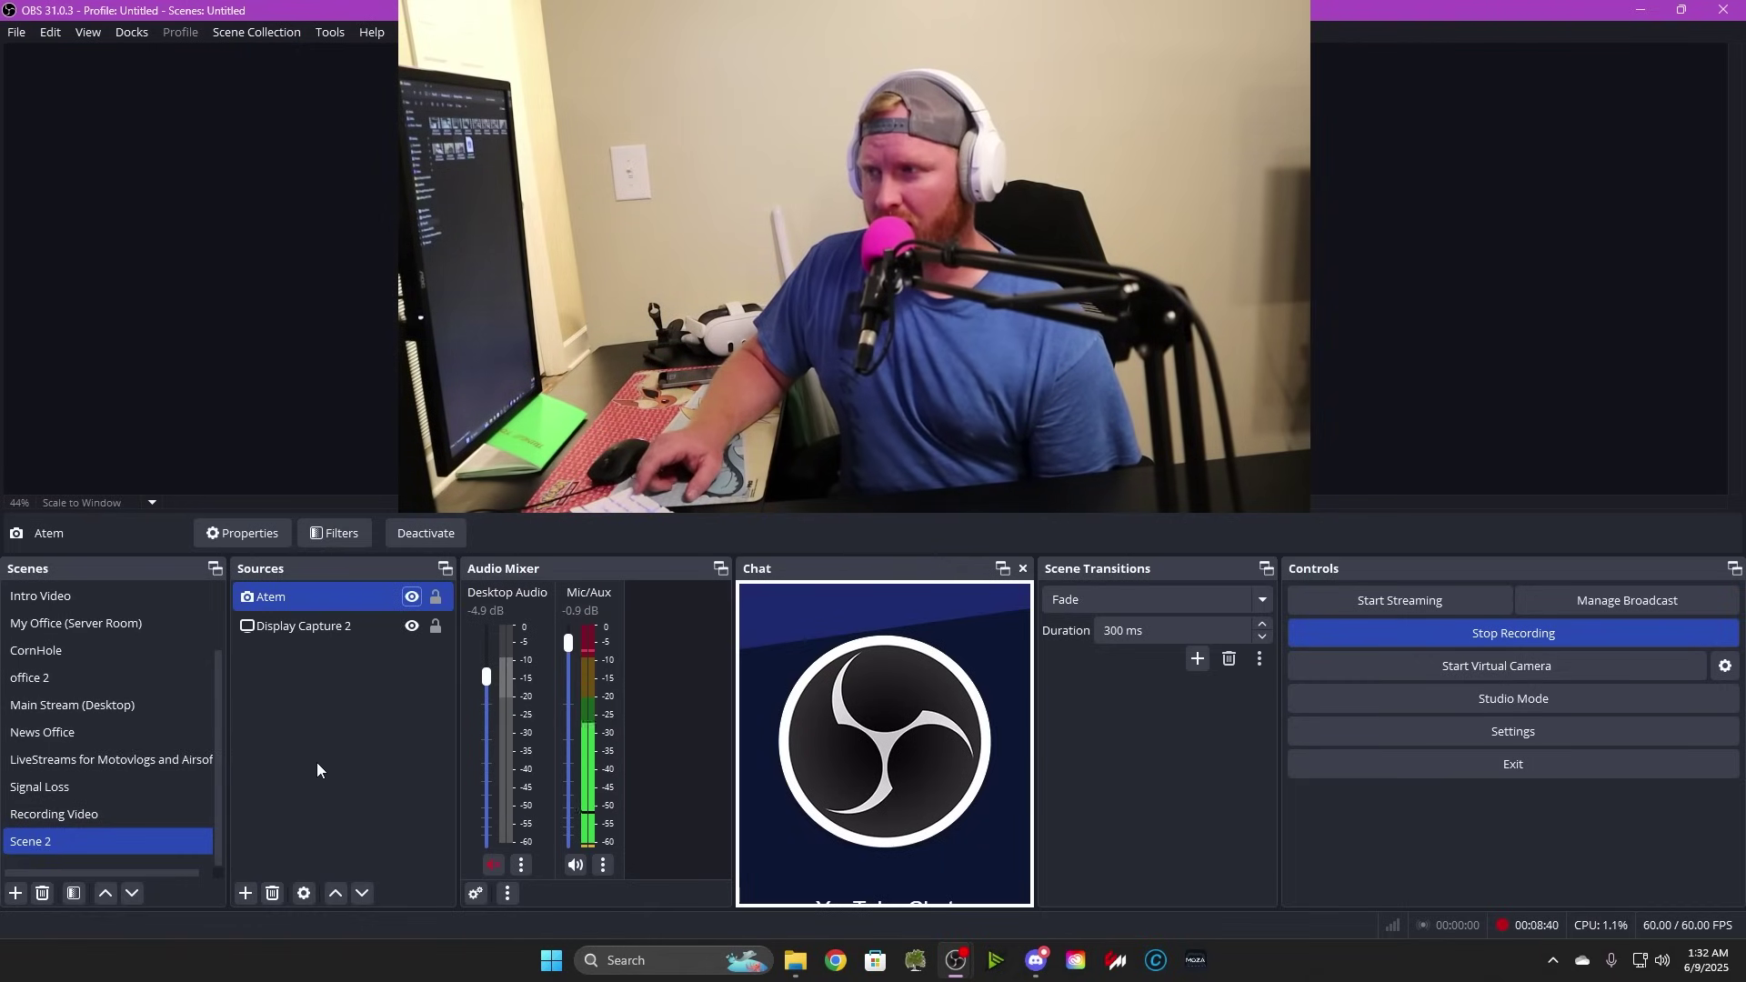
click(1473, 706)
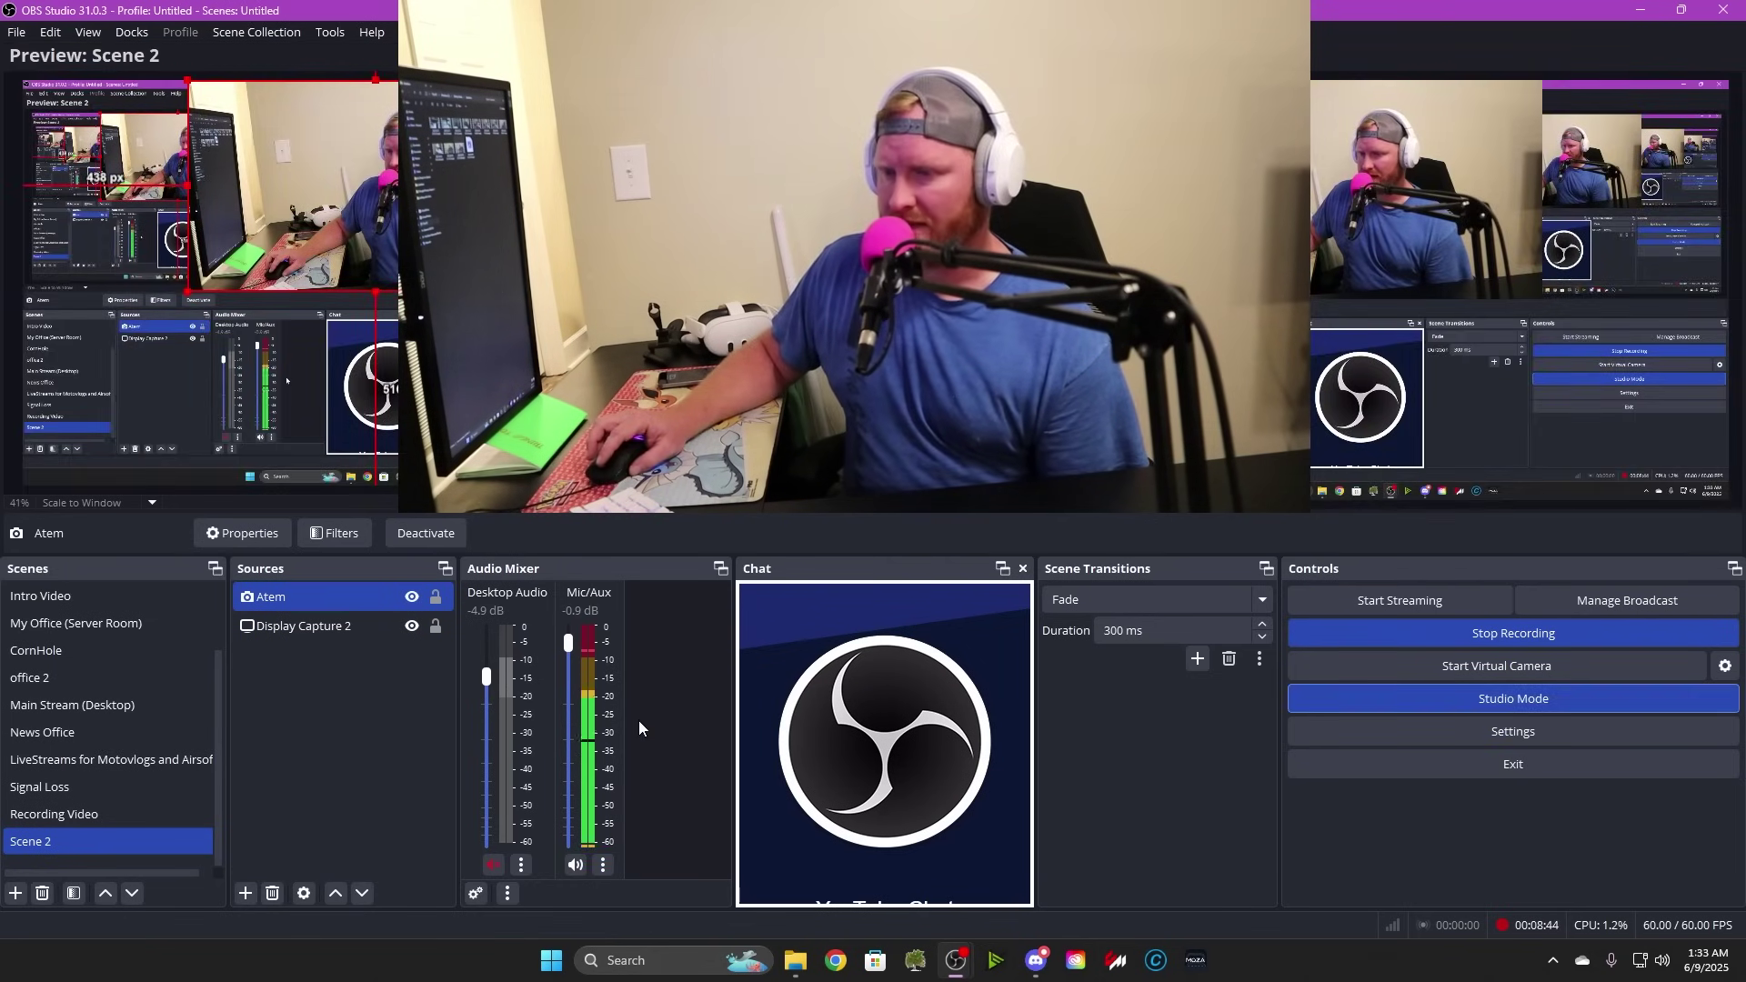
click(105, 703)
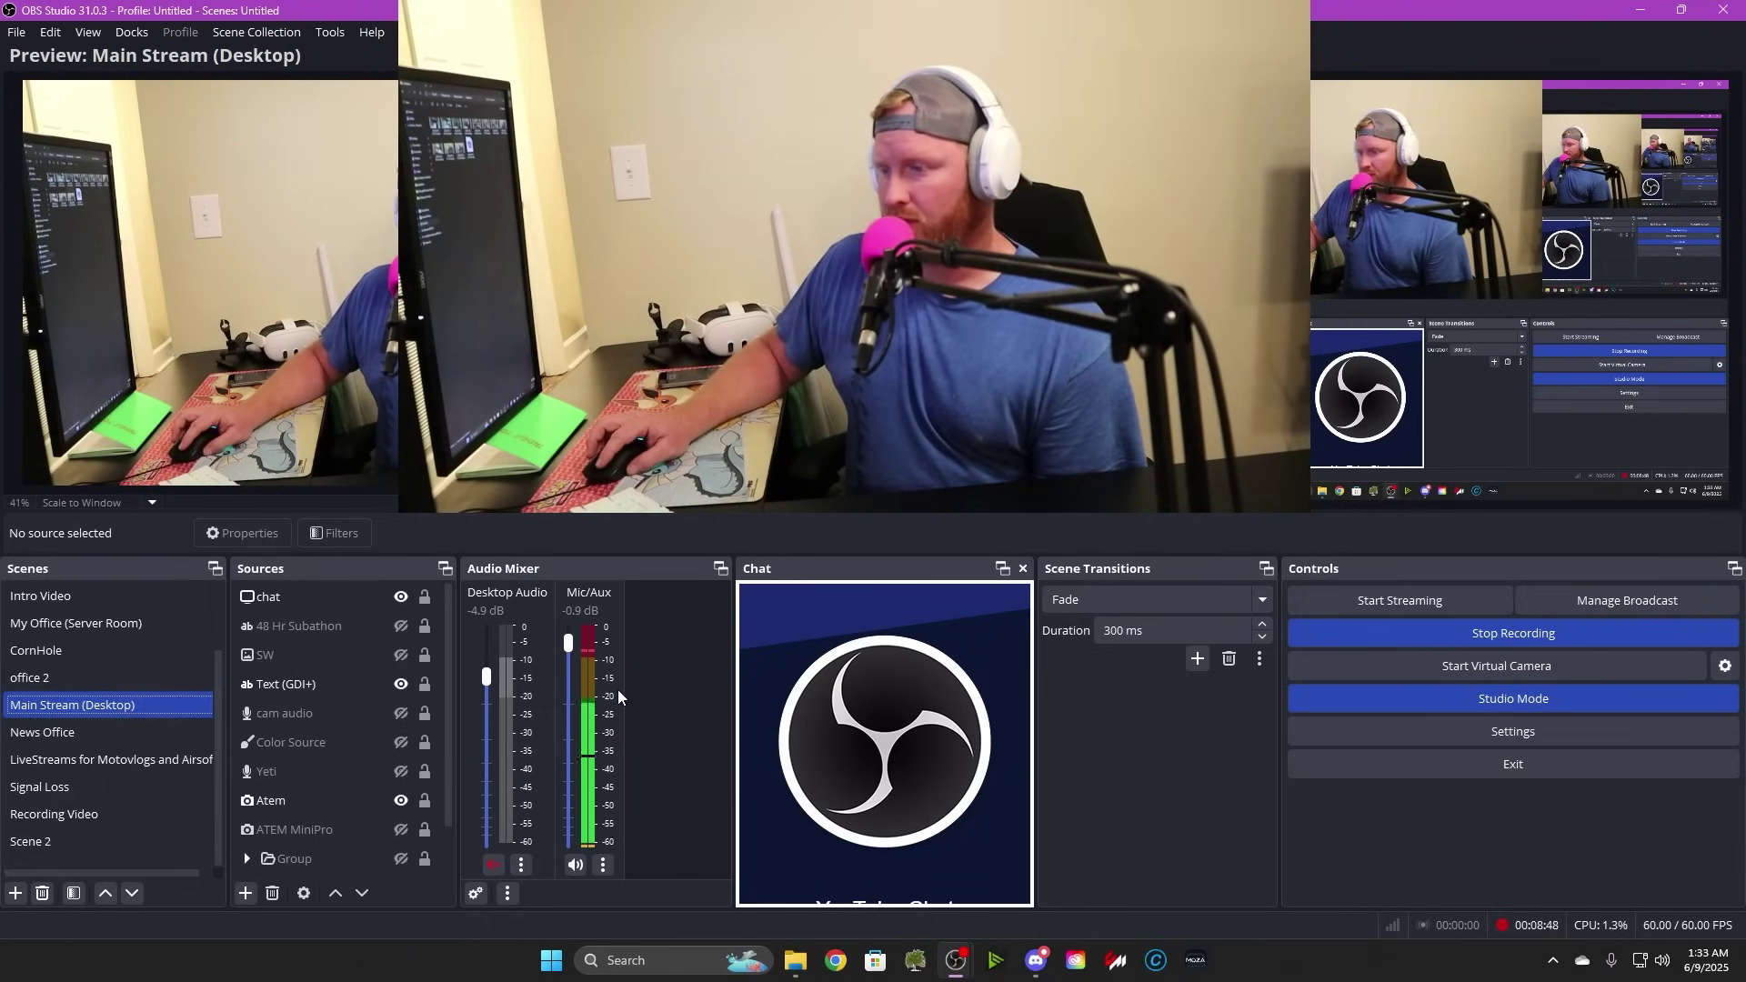